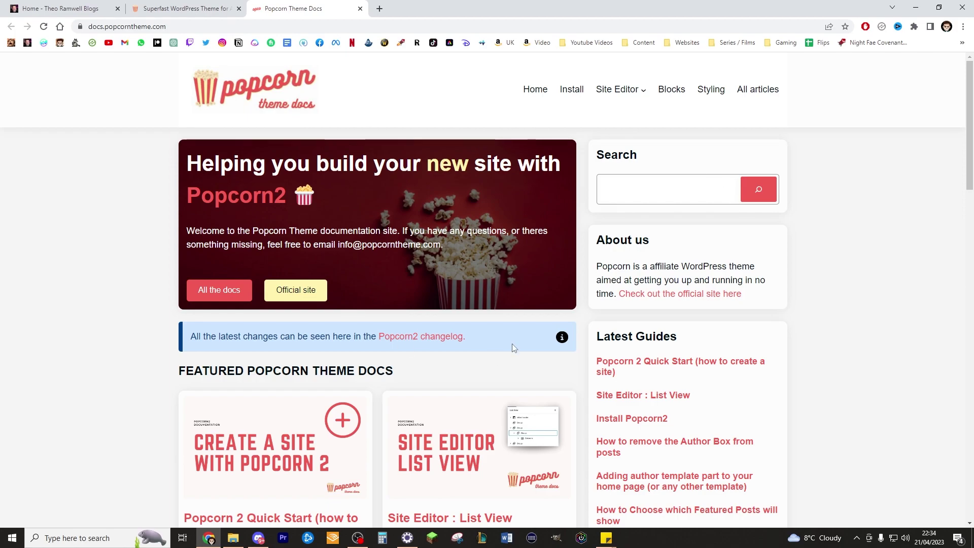
# Skim the Popcorn Theme Docs home page, then switch to the popcorntheme.com homepage.
pyautogui.scroll(-4, 513, 343)
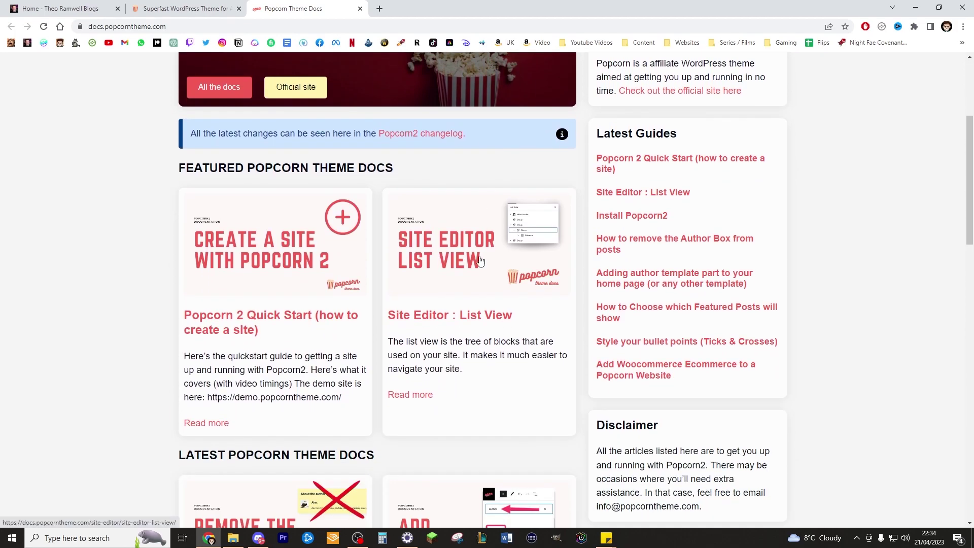
pyautogui.scroll(4, 482, 253)
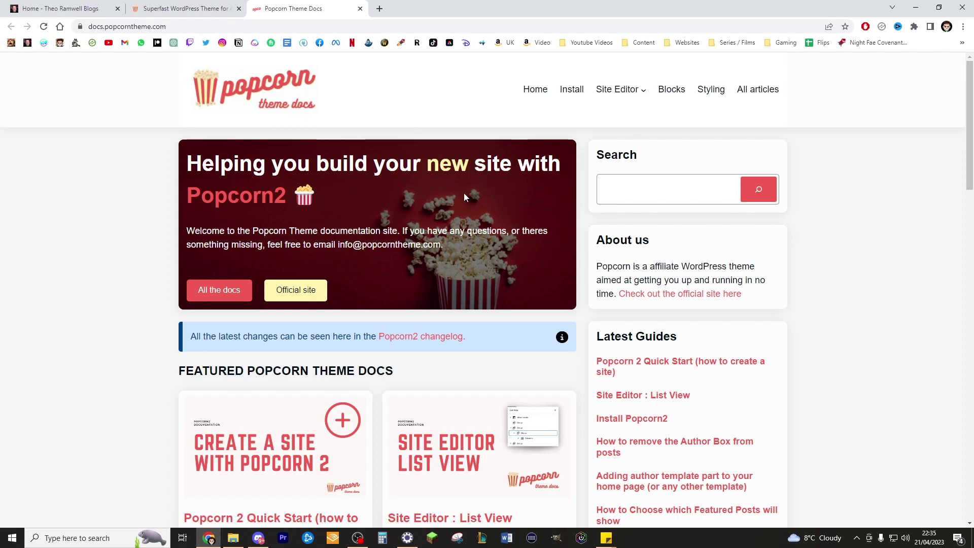
pyautogui.click(223, 9)
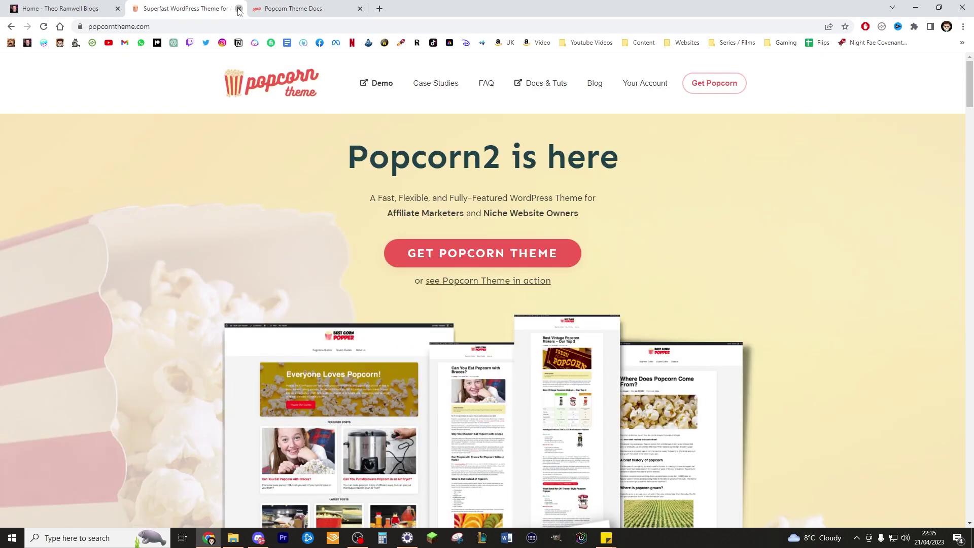
pyautogui.click(238, 8)
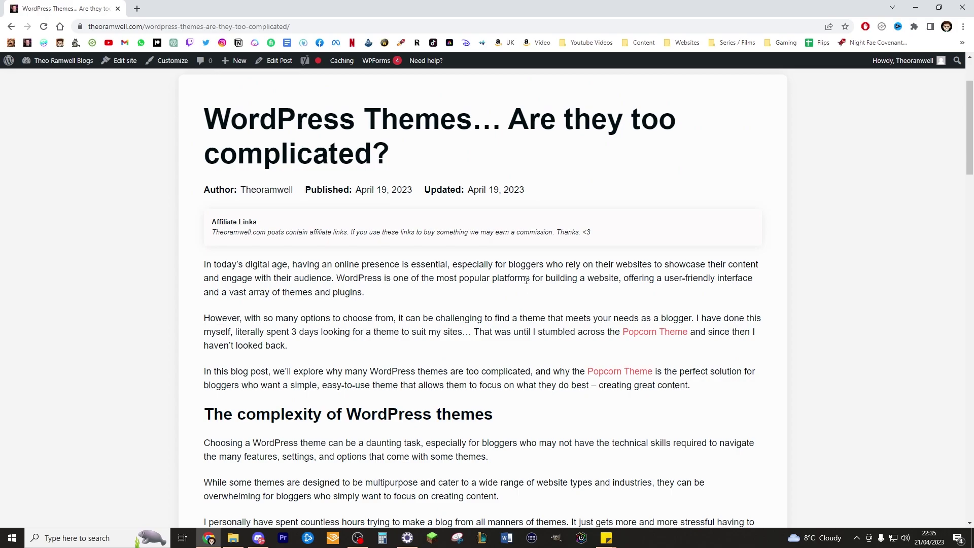
pyautogui.scroll(2, 552, 203)
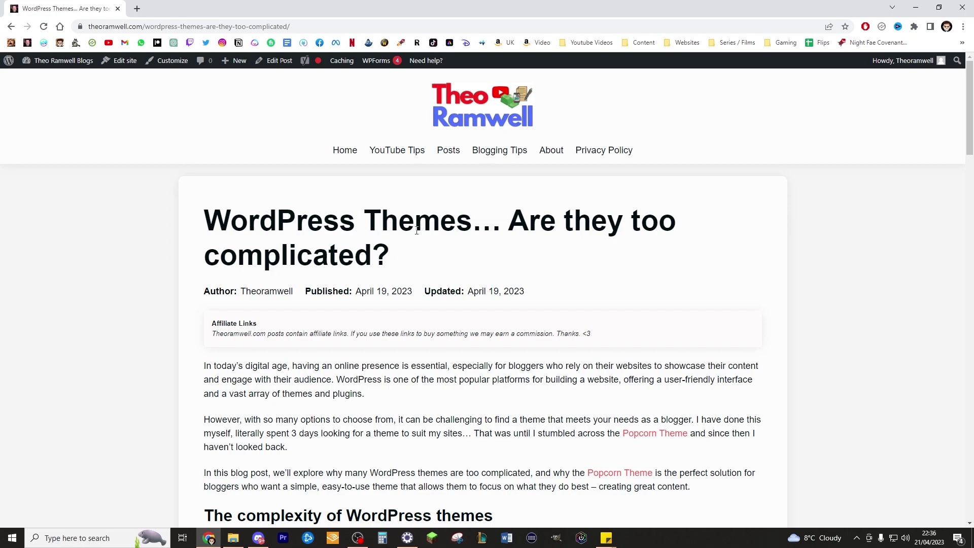
pyautogui.scroll(-2, 506, 227)
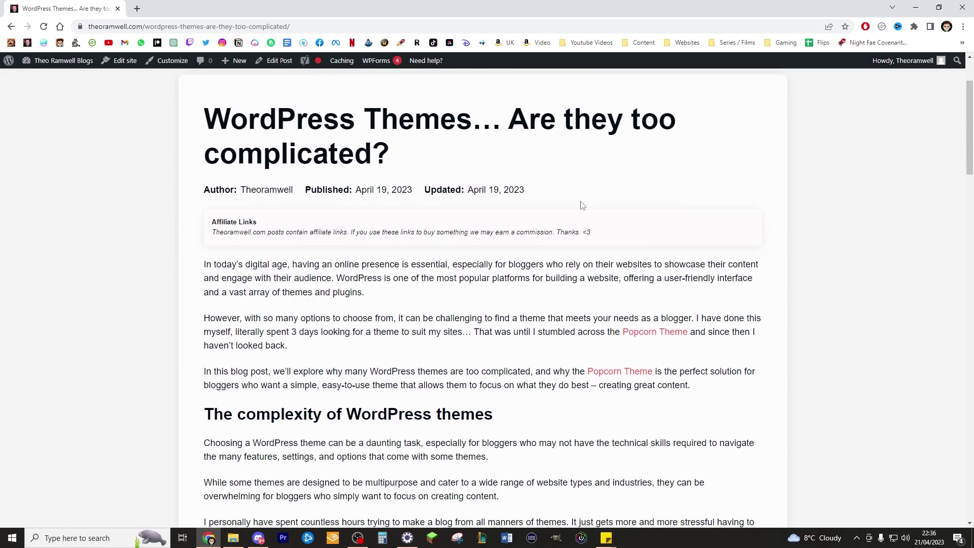
pyautogui.scroll(-3, 358, 144)
pyautogui.scroll(-20, 358, 145)
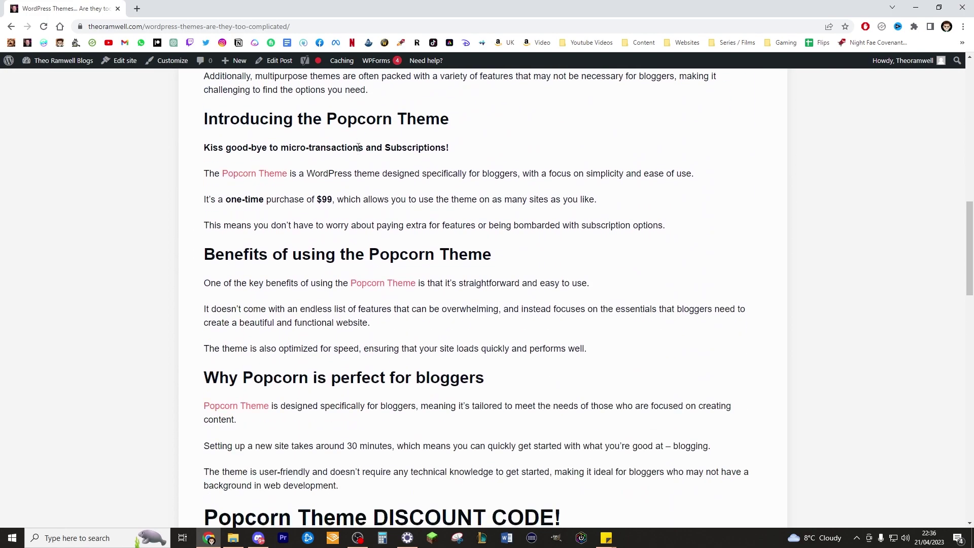
pyautogui.scroll(20, 436, 175)
pyautogui.scroll(1, 456, 192)
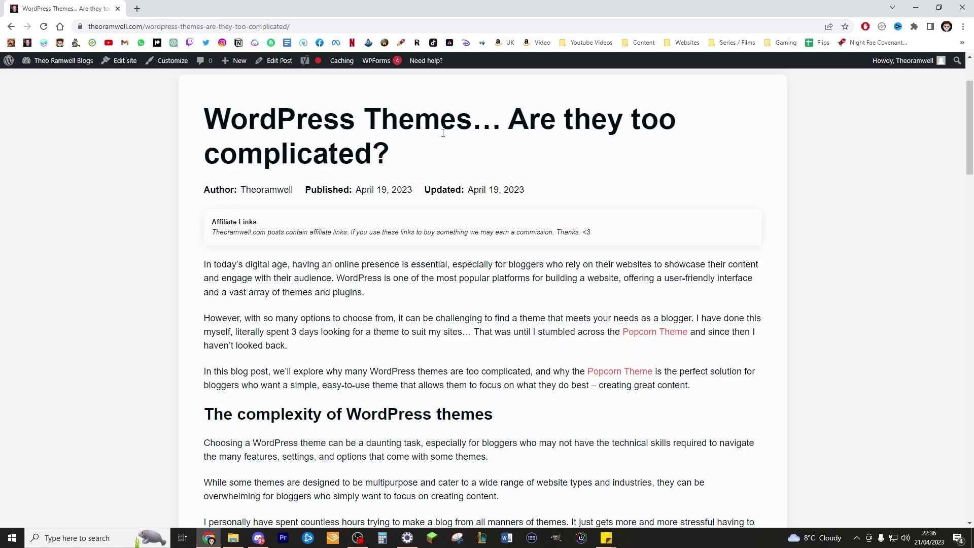
pyautogui.scroll(-3, 456, 157)
pyautogui.scroll(5, 480, 162)
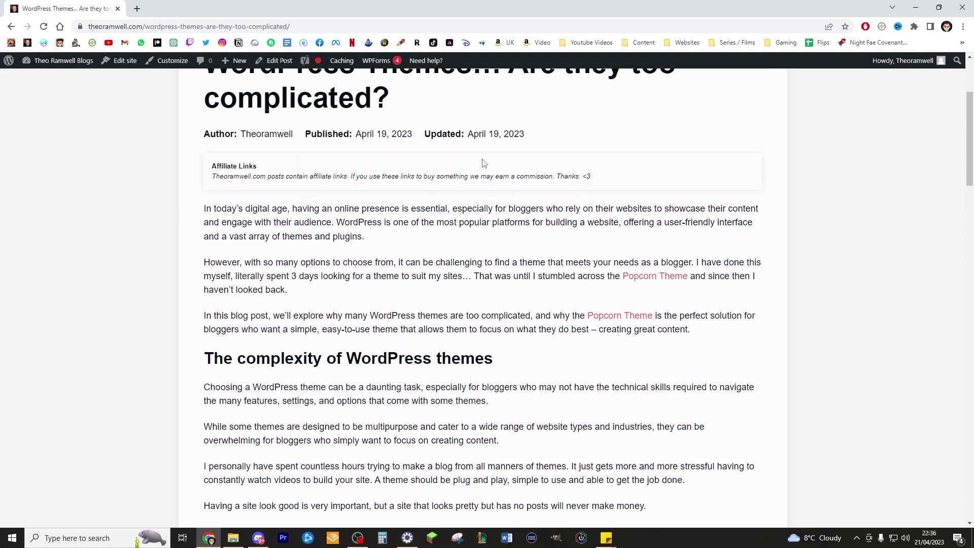
pyautogui.scroll(-2, 490, 156)
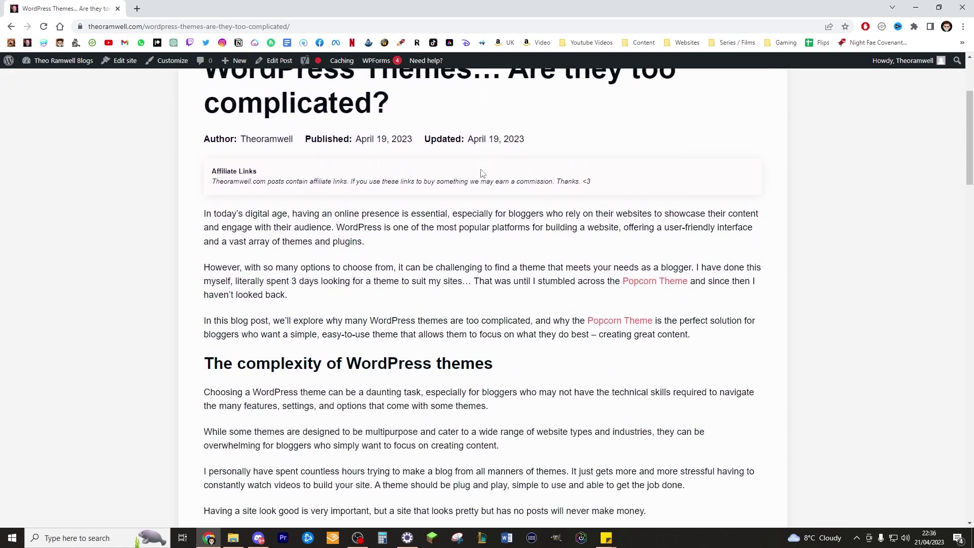
pyautogui.scroll(3, 481, 173)
pyautogui.scroll(-2, 477, 173)
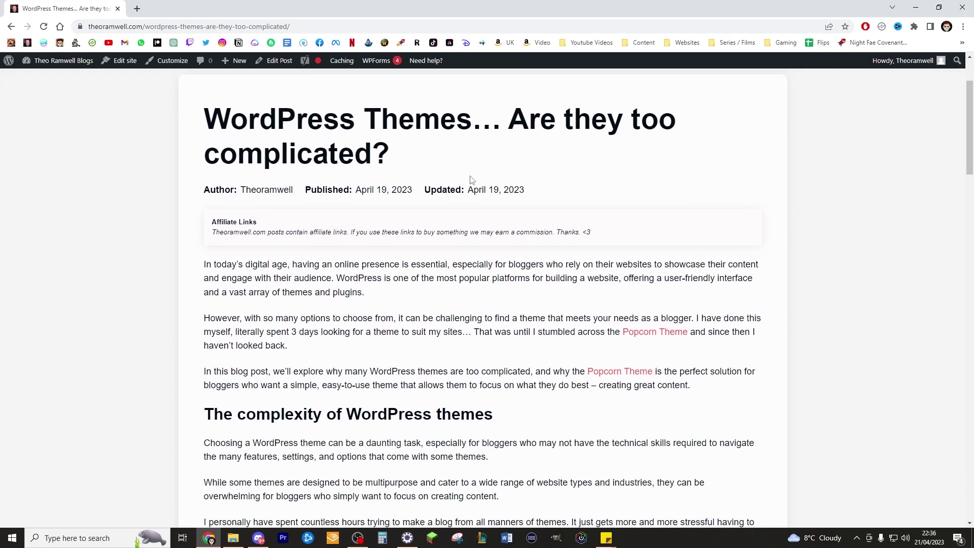
pyautogui.scroll(3, 392, 169)
pyautogui.scroll(-4, 388, 169)
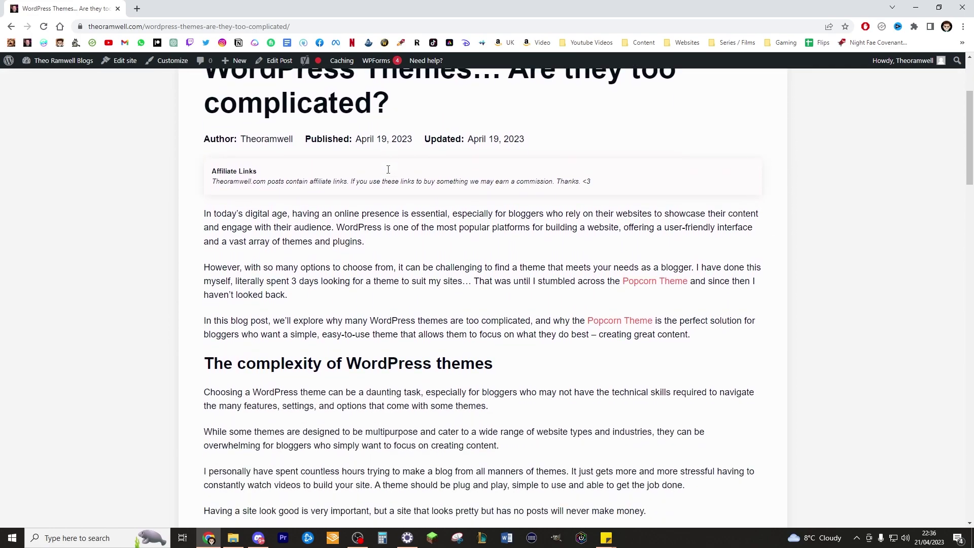
pyautogui.scroll(3, 388, 172)
pyautogui.scroll(-2, 319, 91)
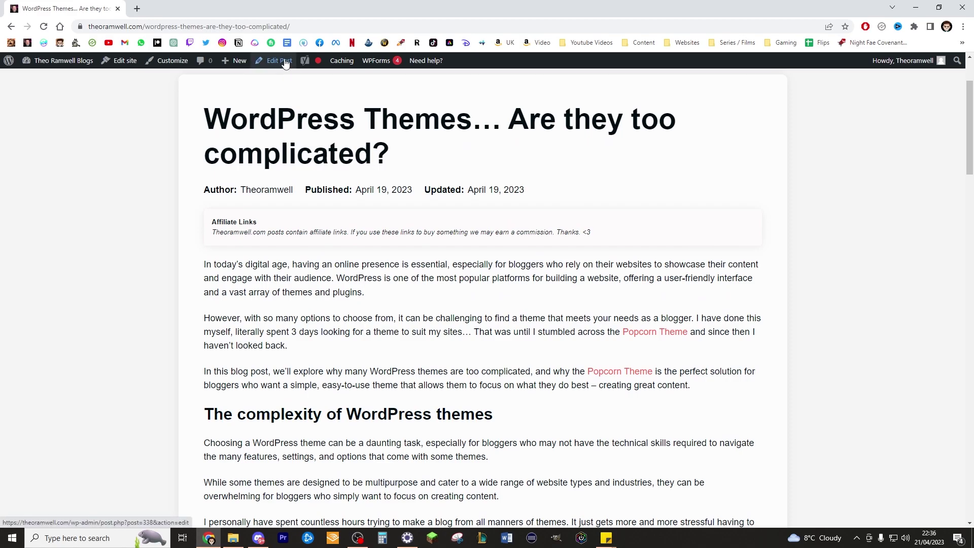
# Open the post in the block editor and add an empty block after the opening paragraph.
pyautogui.click(285, 63)
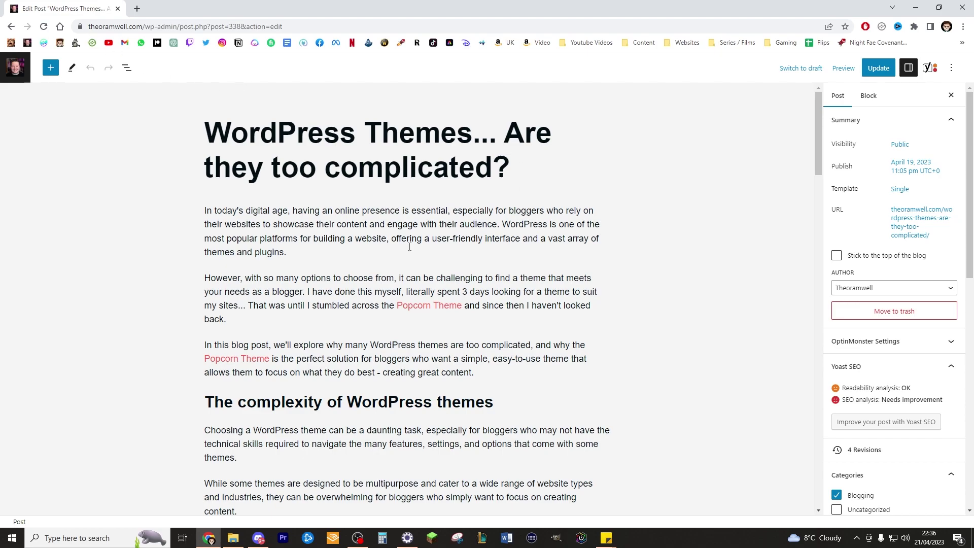
pyautogui.click(328, 251)
pyautogui.press('Return')
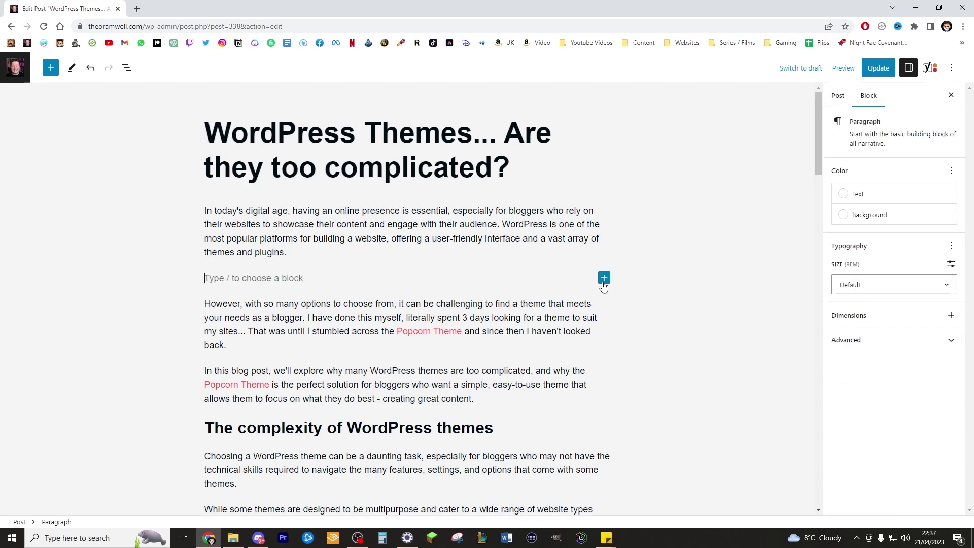
# Bring up the full block library for the empty block and browse it.
pyautogui.click(604, 279)
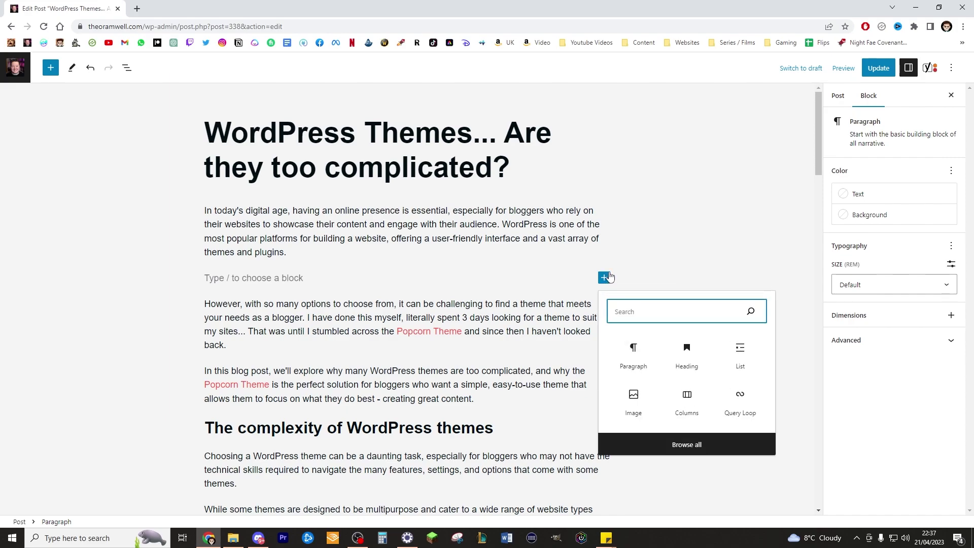
pyautogui.click(679, 449)
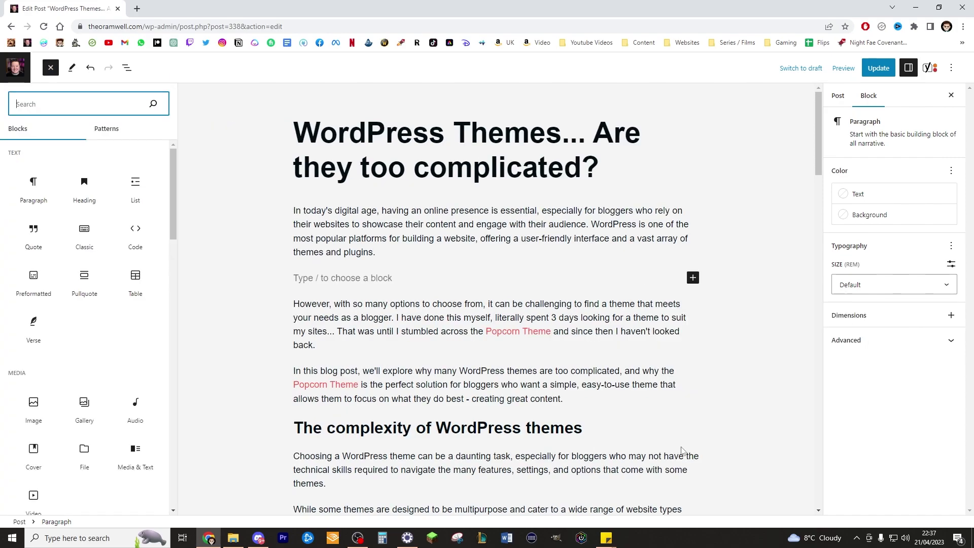
pyautogui.scroll(-15, 96, 304)
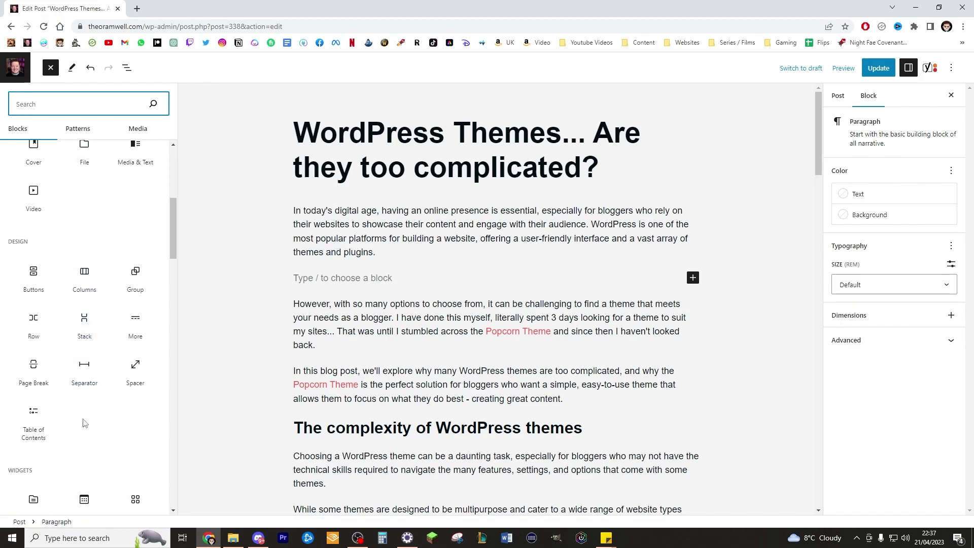
pyautogui.scroll(-8, 97, 380)
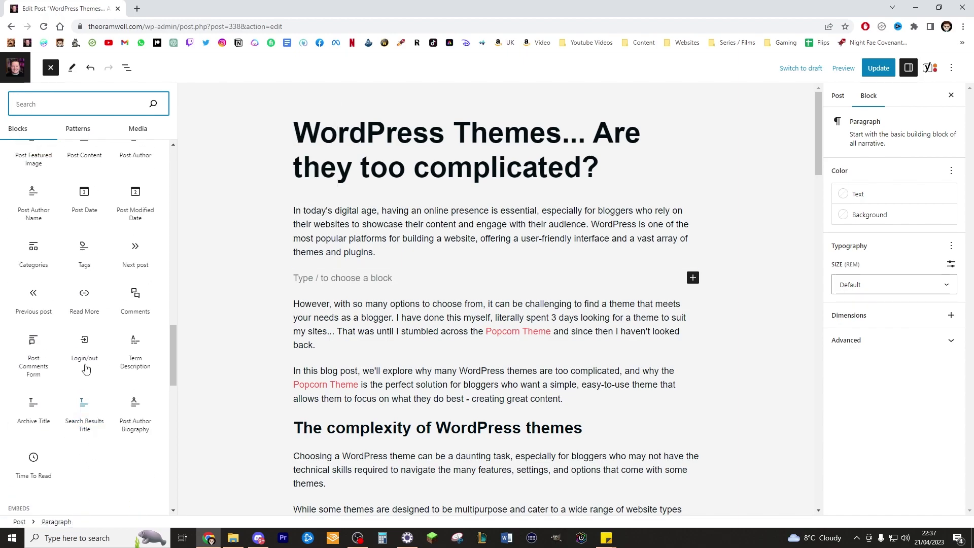
pyautogui.scroll(8, 87, 320)
pyautogui.scroll(12, 87, 320)
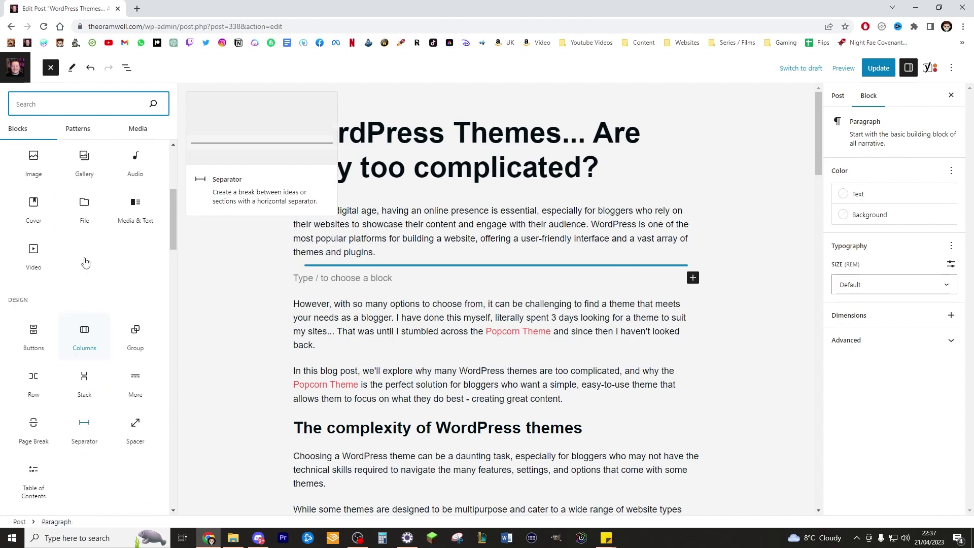
# Insert the red primary and red-with-icon Popcorn table of contents patterns, then undo both.
pyautogui.click(79, 130)
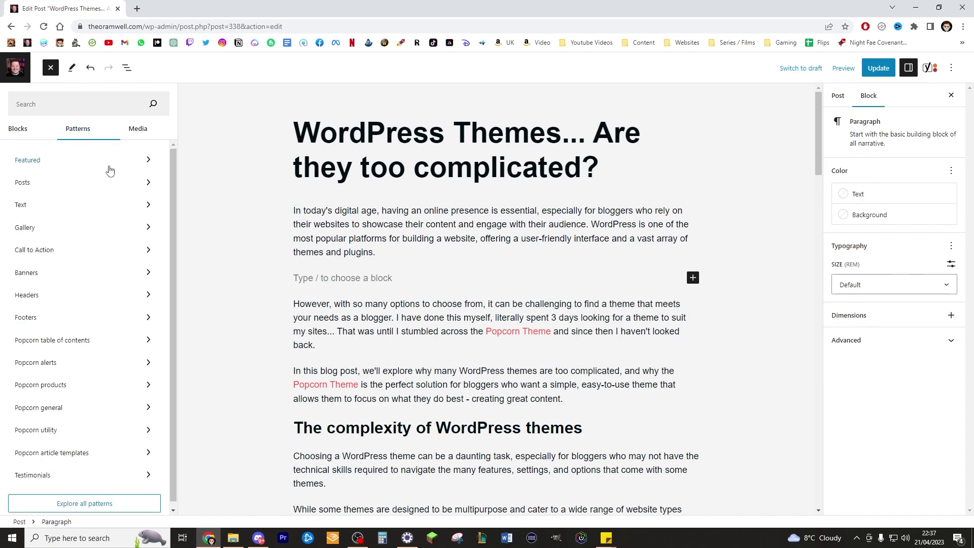
pyautogui.scroll(1, 134, 250)
pyautogui.click(105, 342)
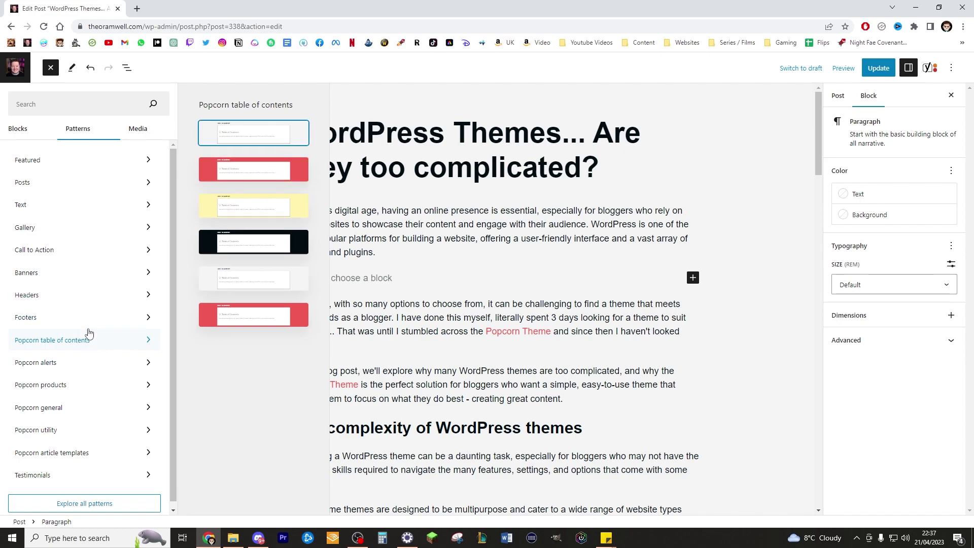
pyautogui.click(264, 177)
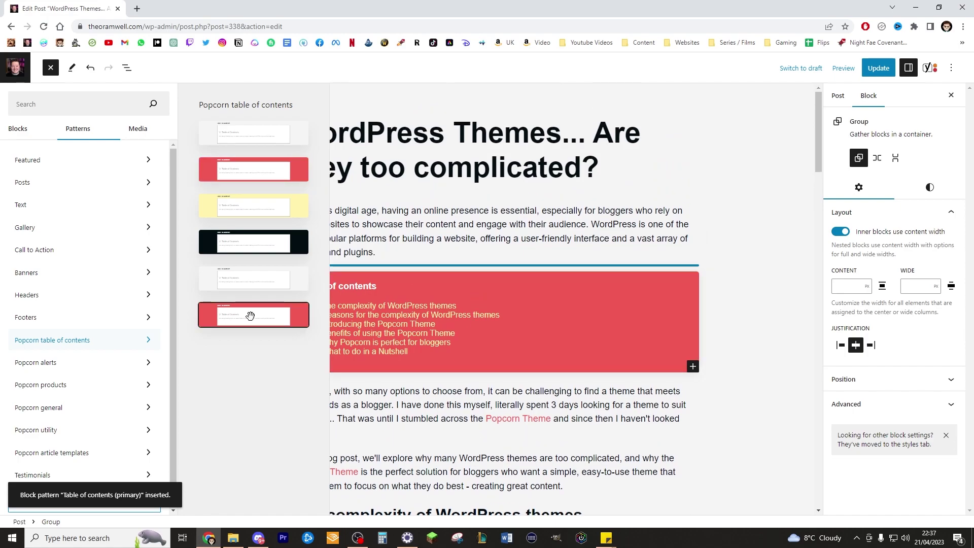
pyautogui.click(250, 315)
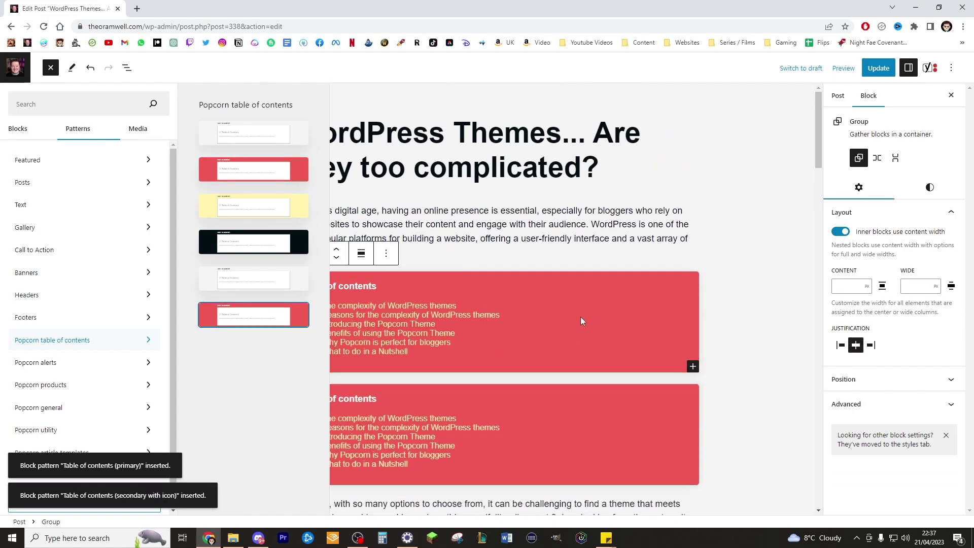
pyautogui.hotkey('ctrl', 'z')
pyautogui.hotkey('ctrl', 'z')
pyautogui.press('Escape')
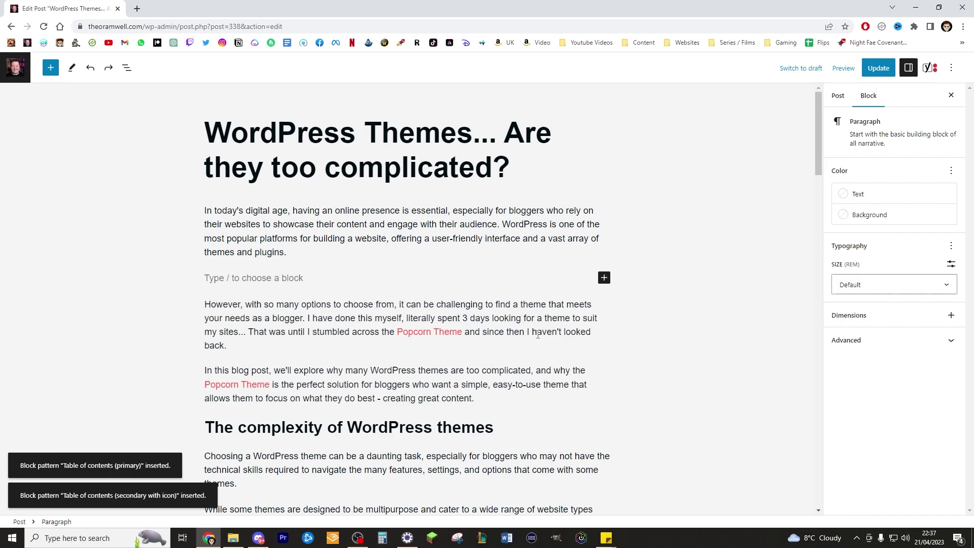
# Insert the 'Table of contents (transparent)' pattern after the intro, listing six section links.
pyautogui.click(604, 277)
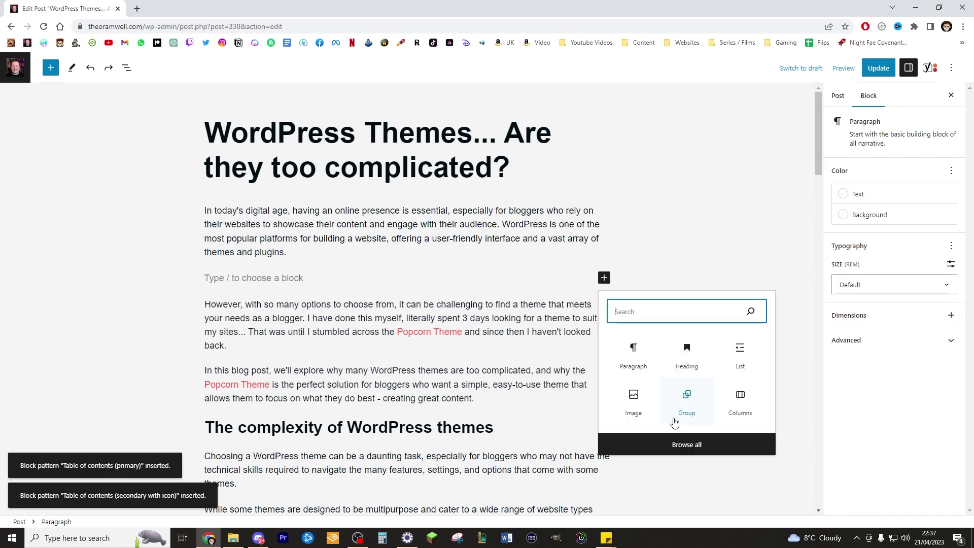
pyautogui.write('tabl')
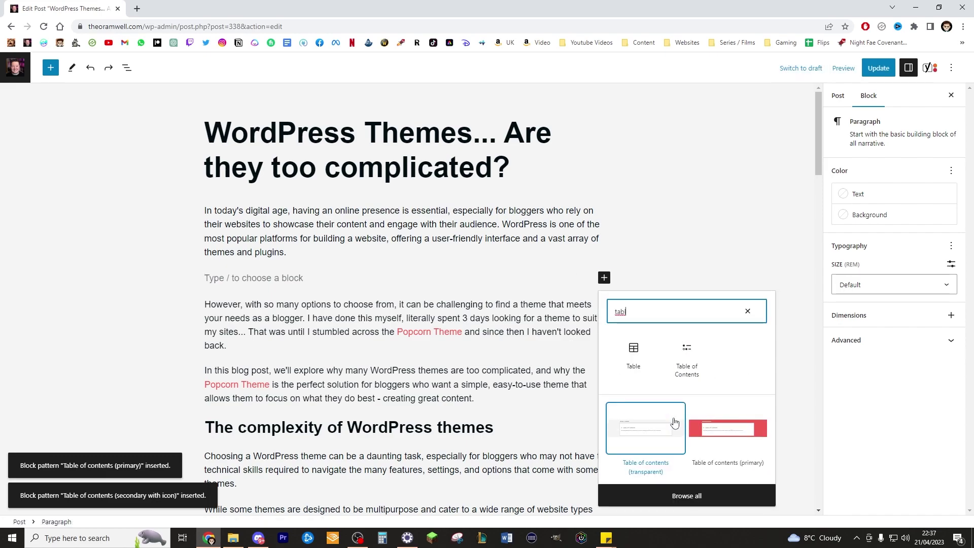
pyautogui.click(675, 422)
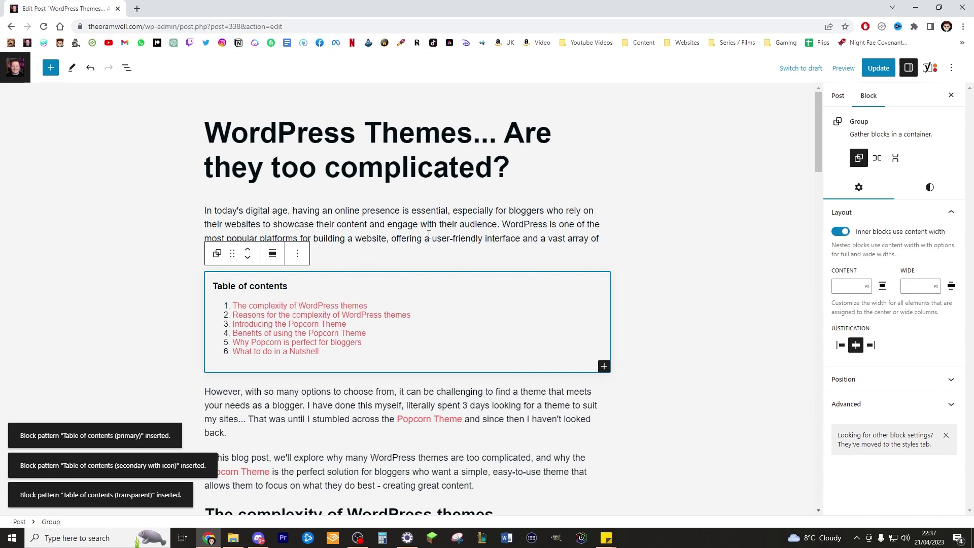
pyautogui.scroll(-1, 399, 282)
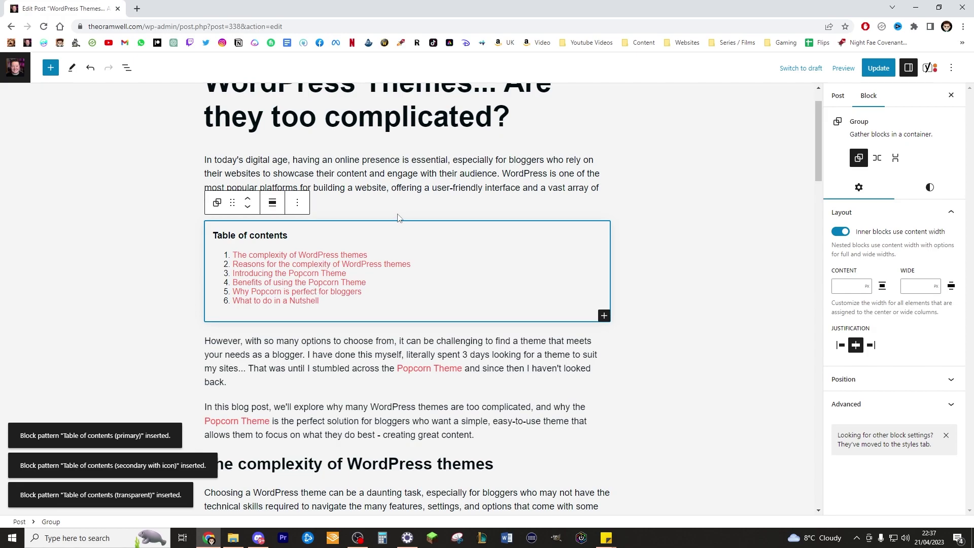
pyautogui.scroll(-1, 394, 221)
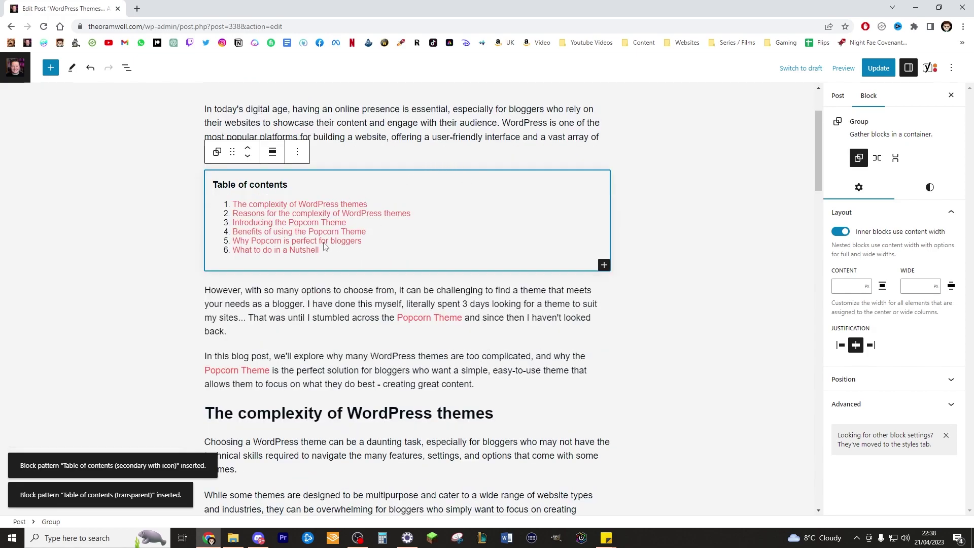
pyautogui.click(427, 241)
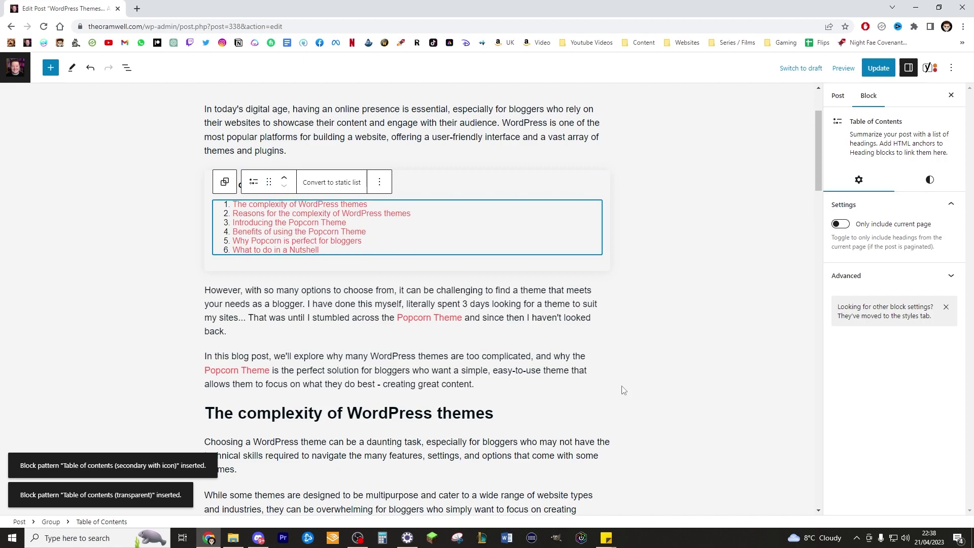
pyautogui.click(644, 303)
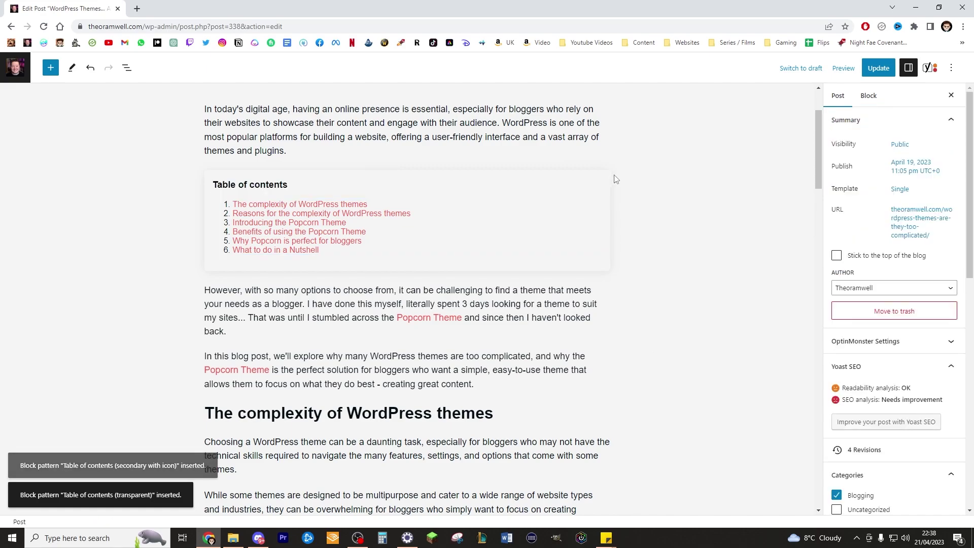
pyautogui.scroll(2, 604, 238)
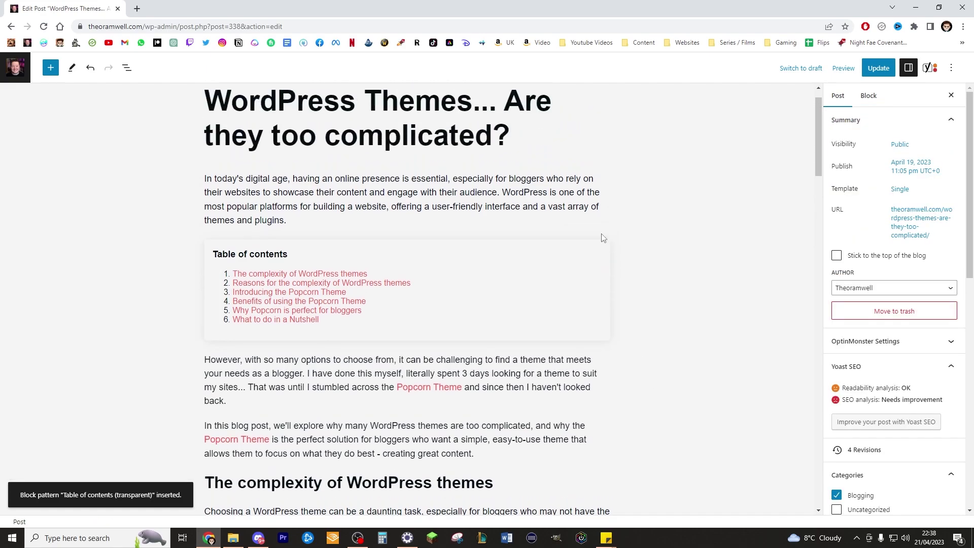
pyautogui.scroll(1, 604, 238)
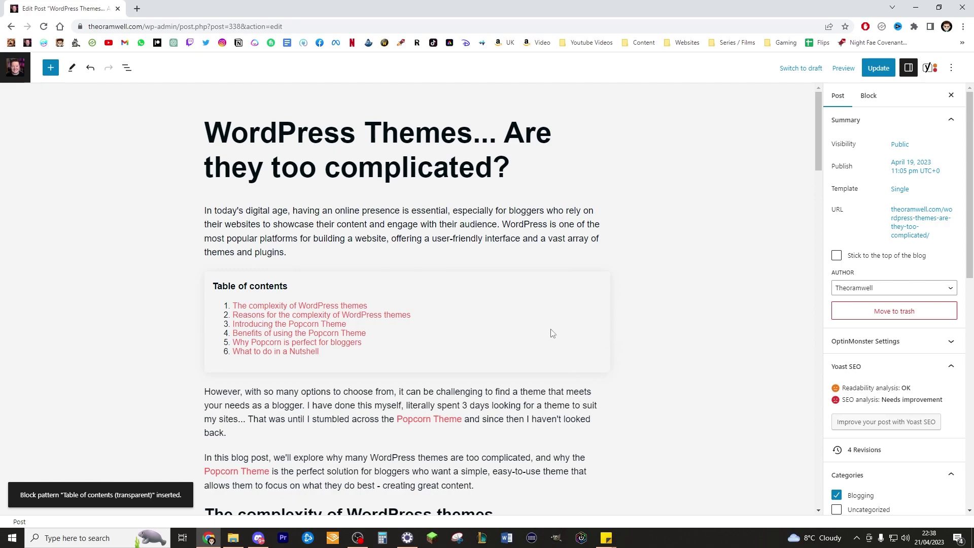
pyautogui.scroll(-3, 468, 316)
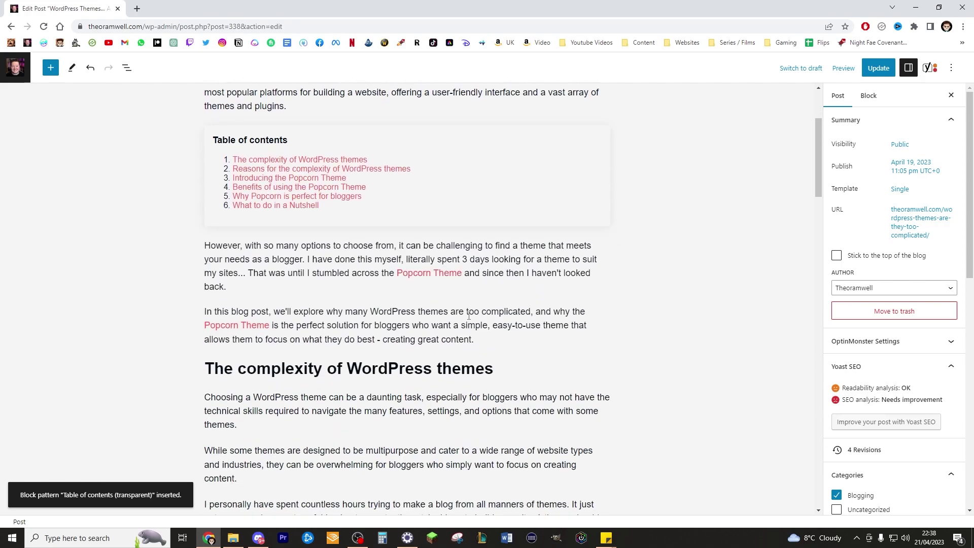
pyautogui.scroll(2, 469, 316)
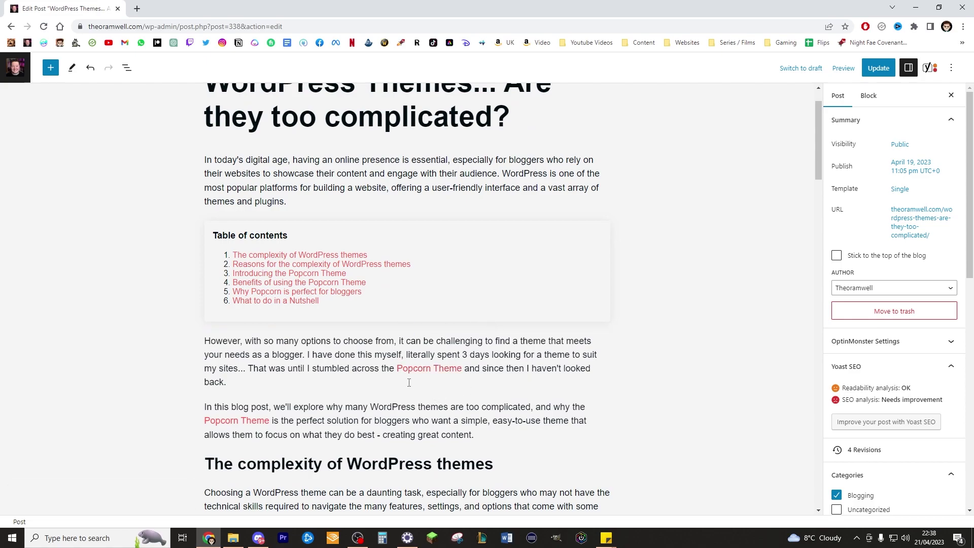
pyautogui.scroll(1, 403, 377)
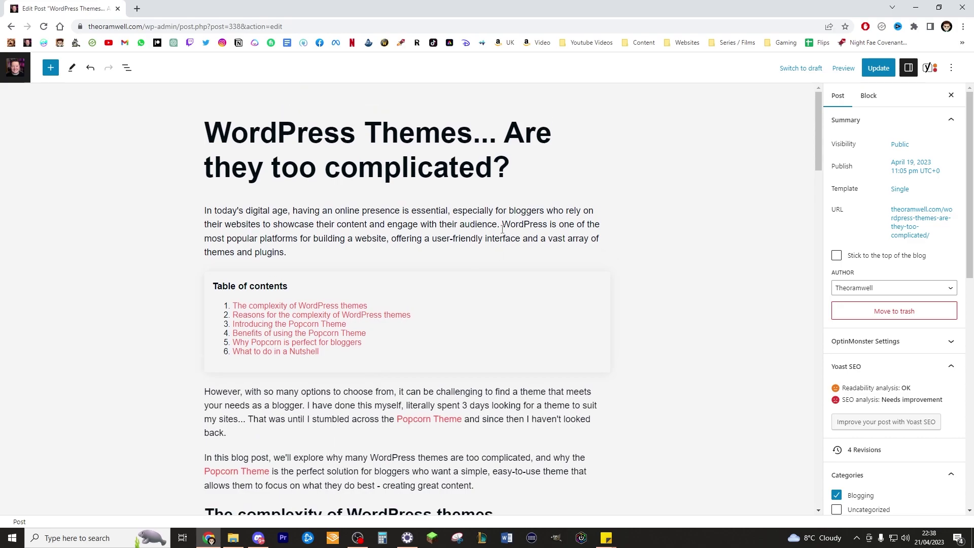
# Split the However paragraph before 'I have done this myself…' and add an empty block.
pyautogui.scroll(-2, 482, 221)
pyautogui.click(308, 303)
pyautogui.press('Return')
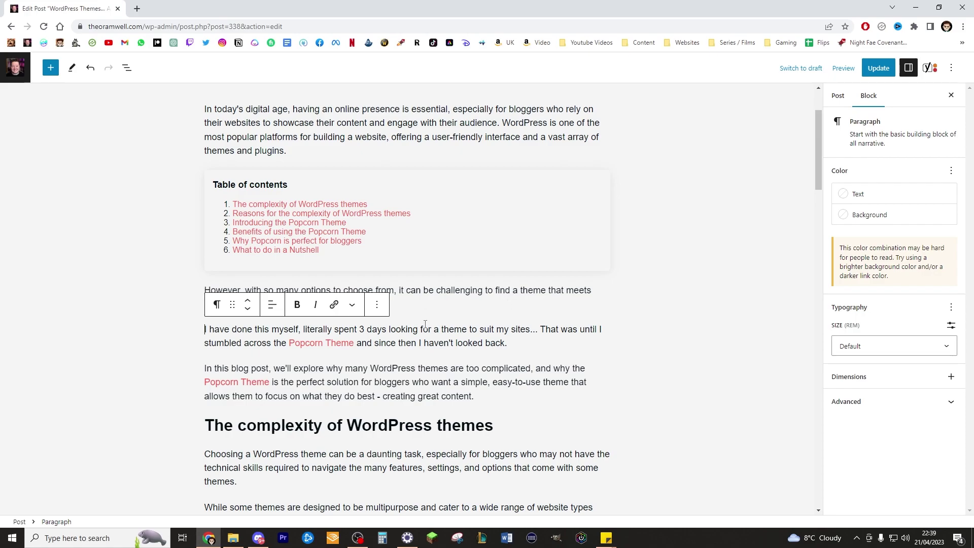
pyautogui.press('Return')
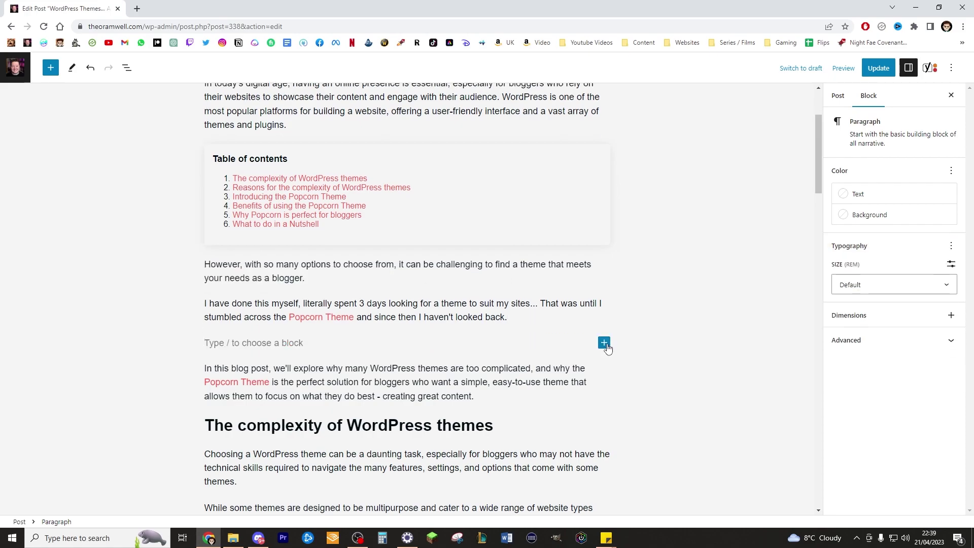
# Browse the Popcorn general patterns in the full block library.
pyautogui.click(604, 342)
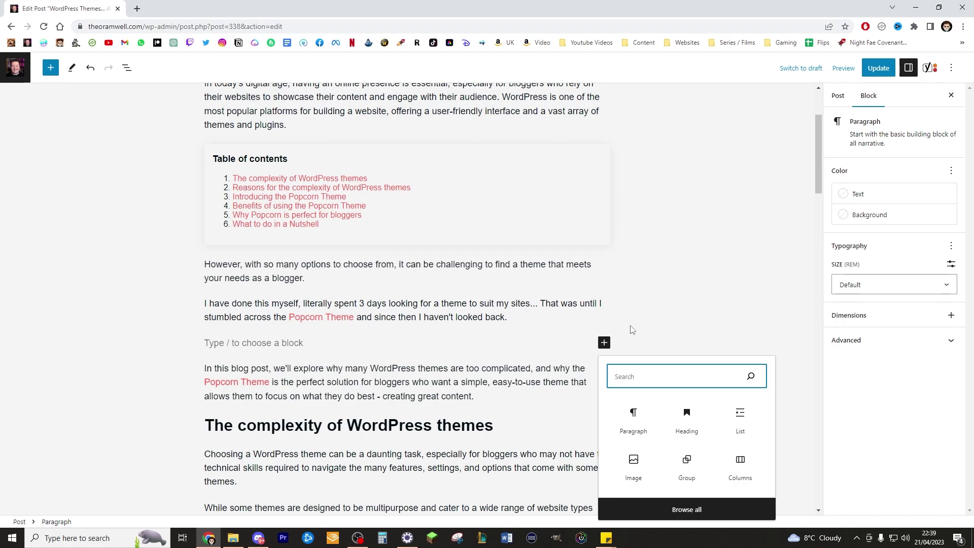
pyautogui.click(657, 509)
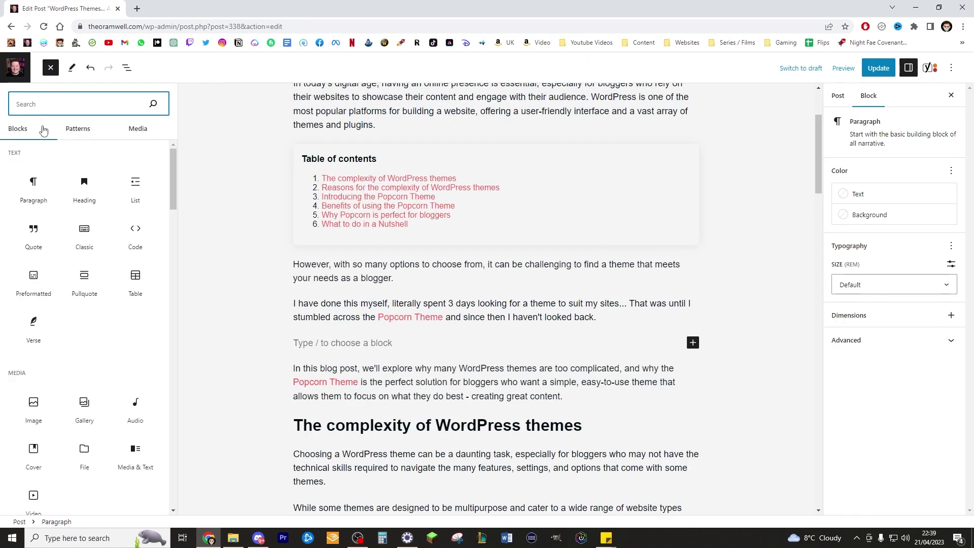
pyautogui.click(84, 132)
pyautogui.scroll(-1, 119, 294)
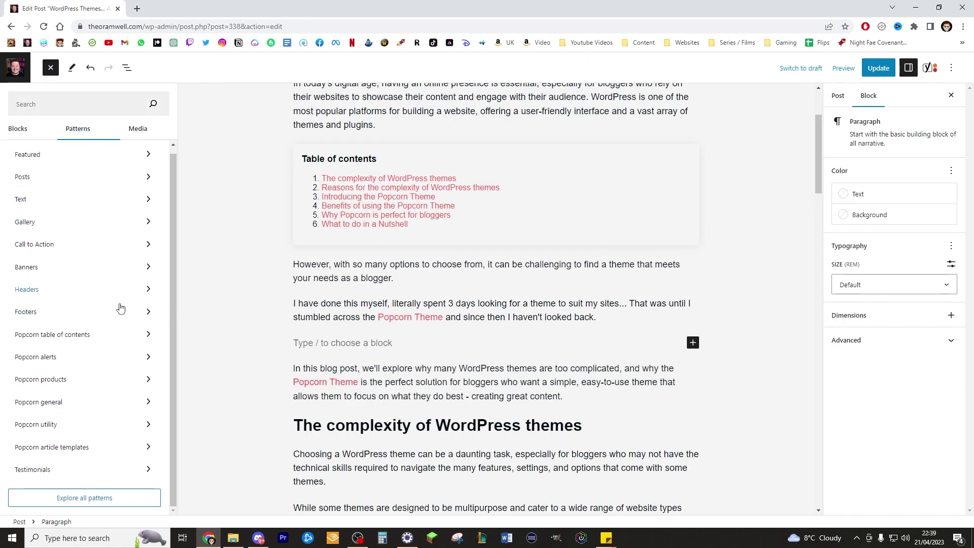
pyautogui.click(89, 402)
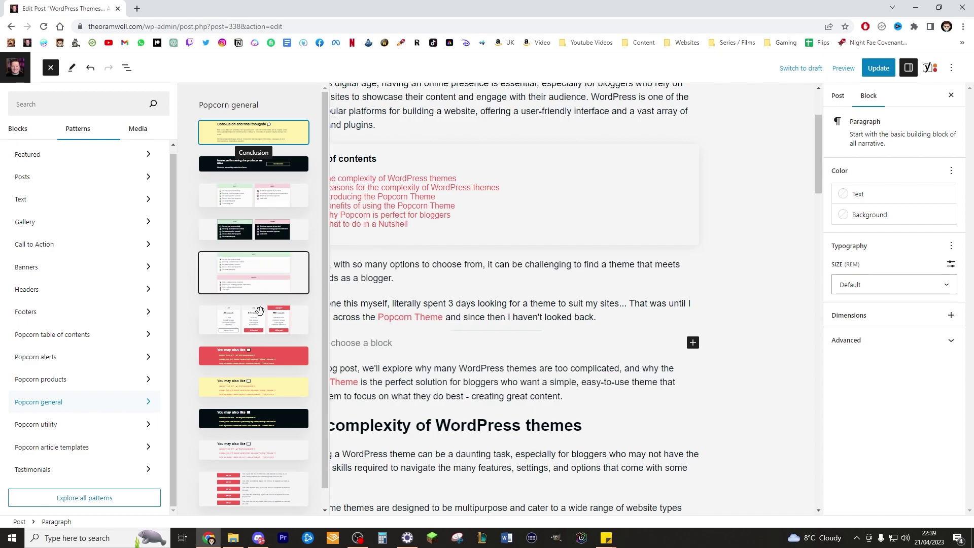
pyautogui.scroll(-1, 266, 459)
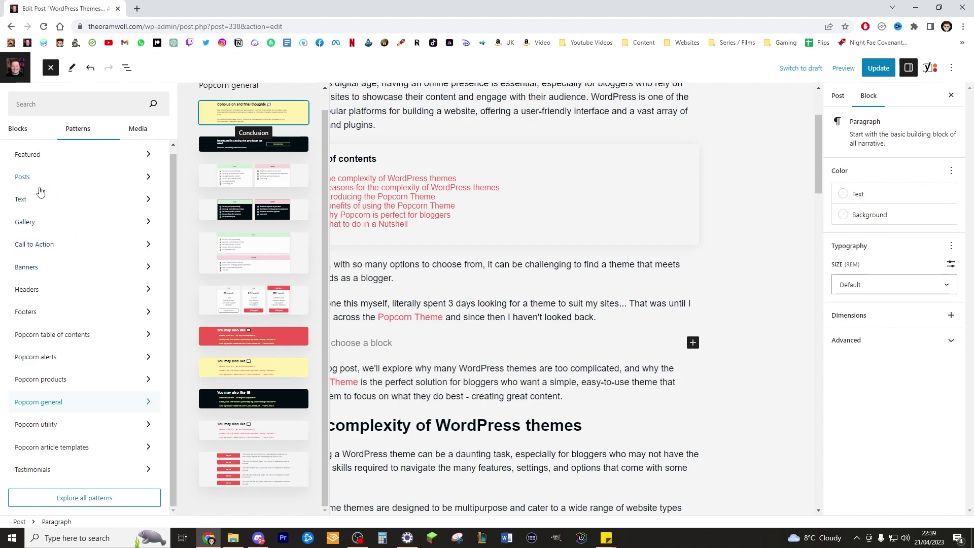
# Insert the Popcorn alerts 'Informational Alert' pattern into the empty block.
pyautogui.click(52, 357)
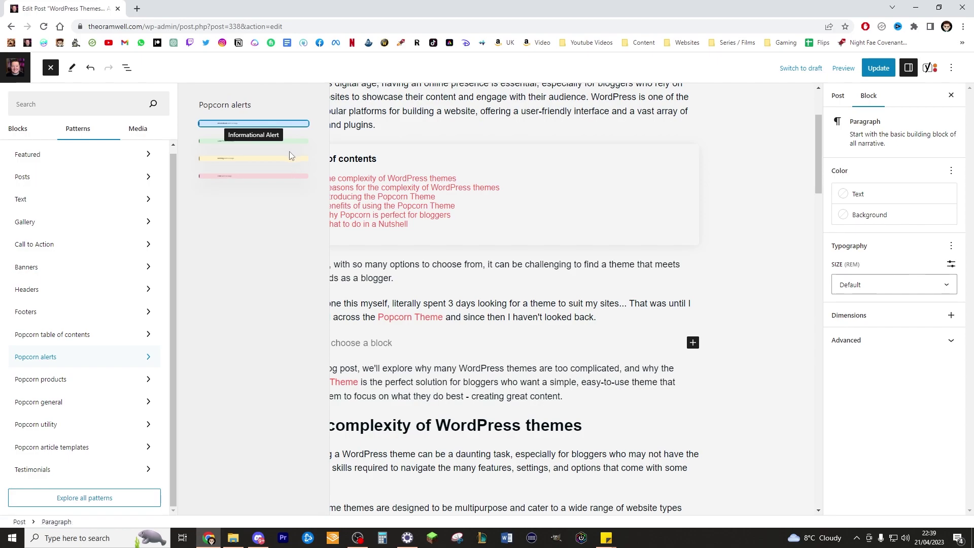
pyautogui.click(276, 124)
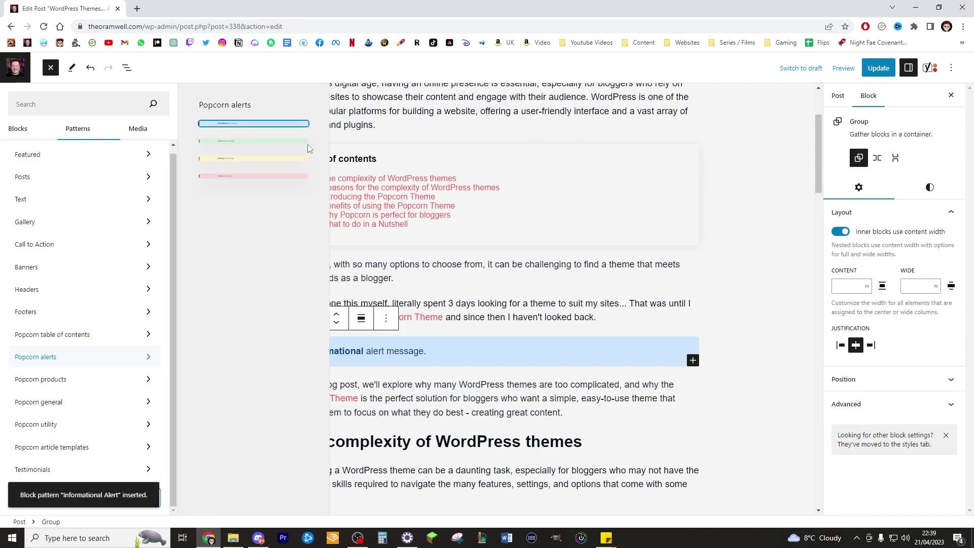
pyautogui.click(522, 337)
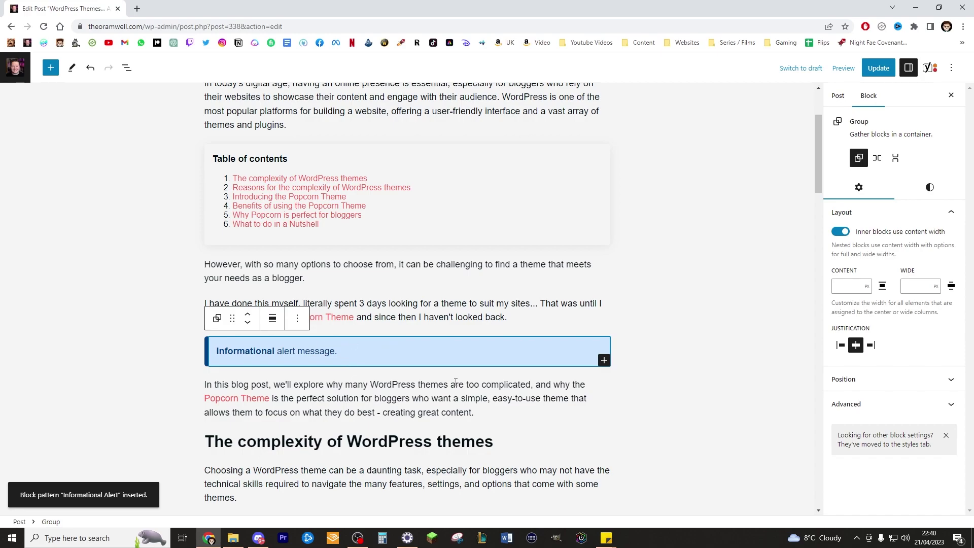
# Replace the alert's placeholder text with the 'I have done this myself…' paragraph.
pyautogui.tripleClick(356, 351)
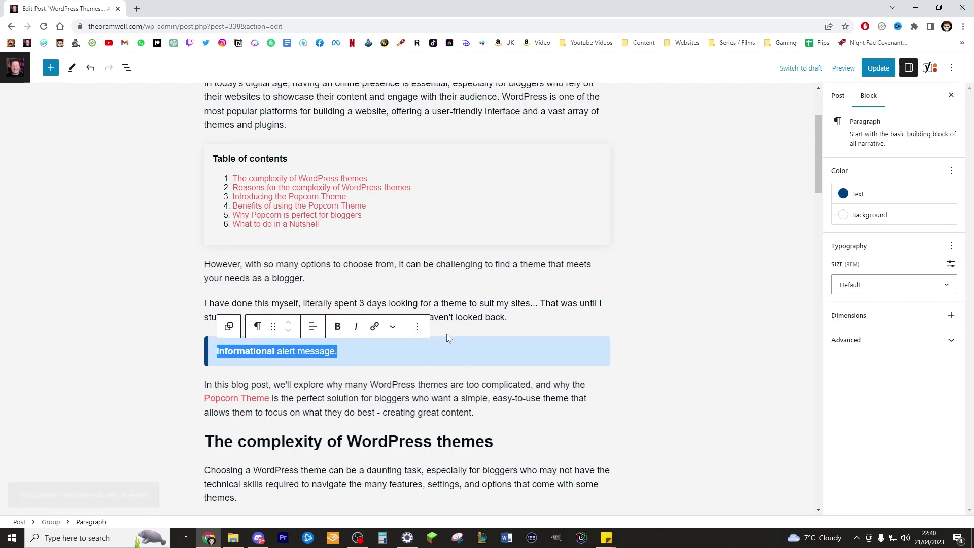
pyautogui.press('BackSpace')
pyautogui.moveTo(508, 317); pyautogui.dragTo(205, 305)
pyautogui.hotkey('ctrl', 'c')
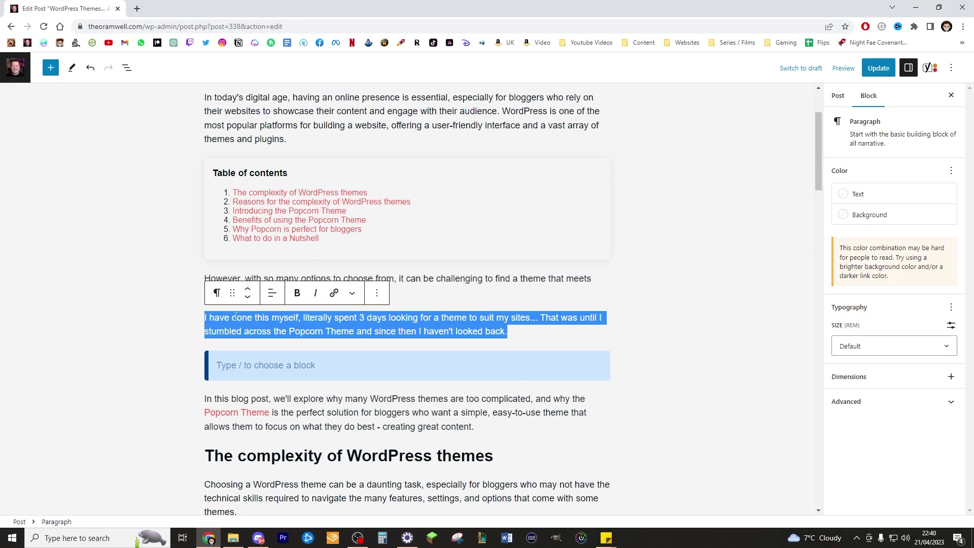
pyautogui.press('BackSpace')
pyautogui.press('BackSpace')
pyautogui.click(328, 351)
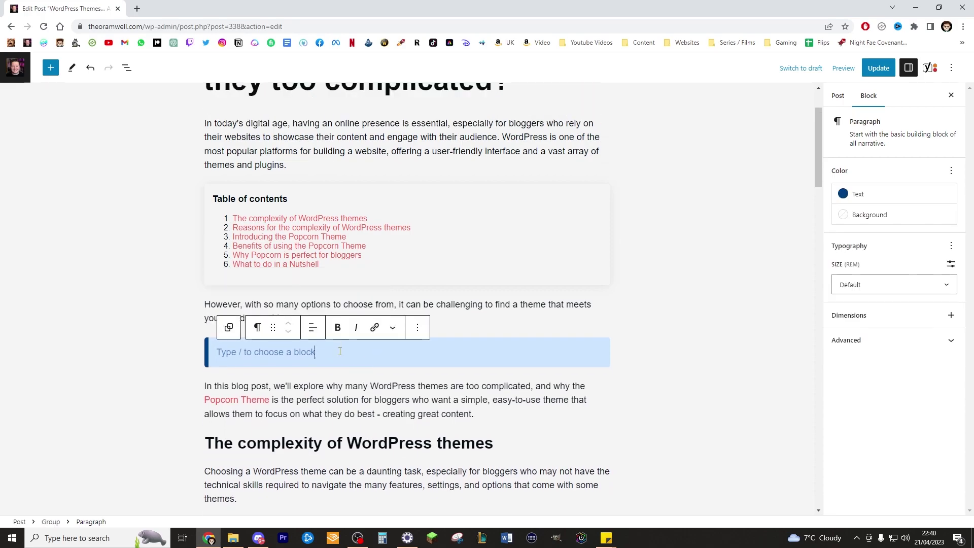
pyautogui.hotkey('ctrl', 'v')
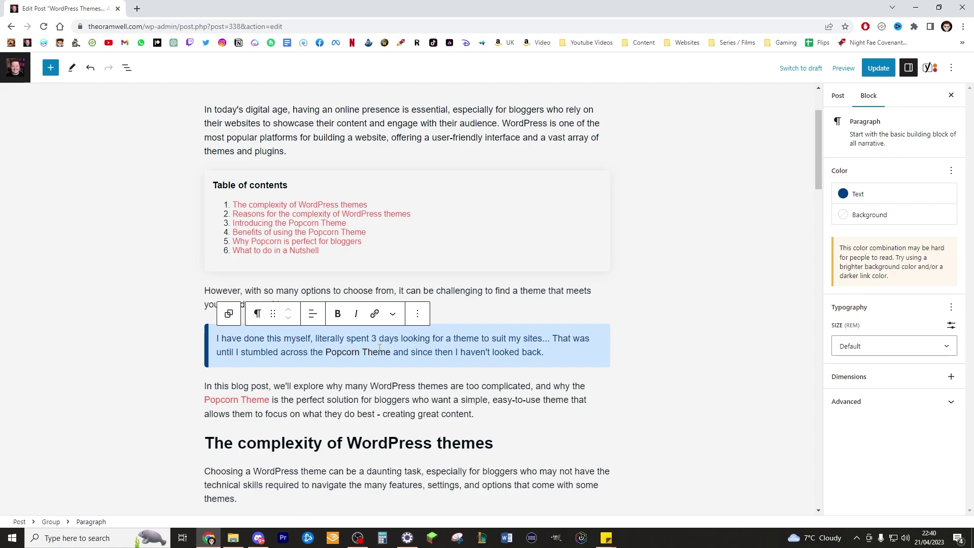
pyautogui.click(770, 318)
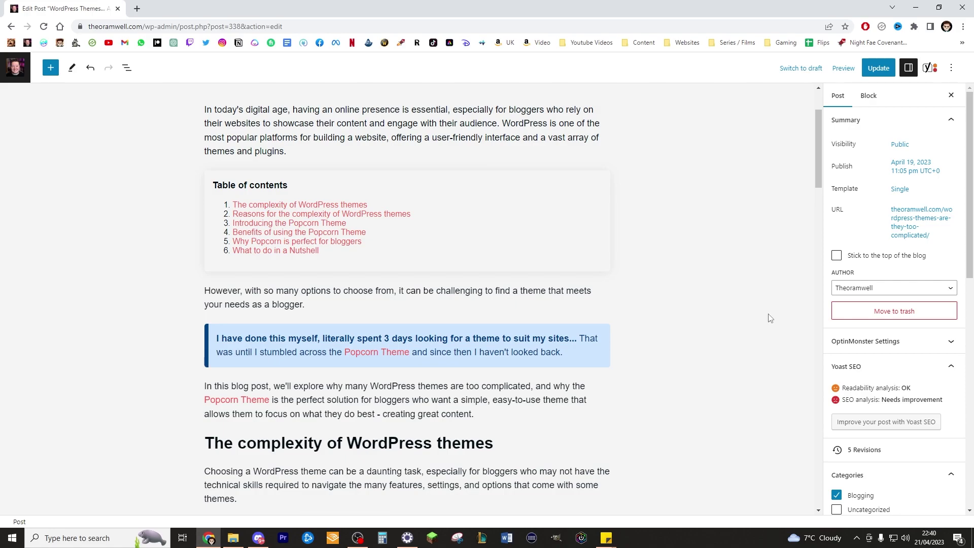
pyautogui.scroll(-4, 632, 294)
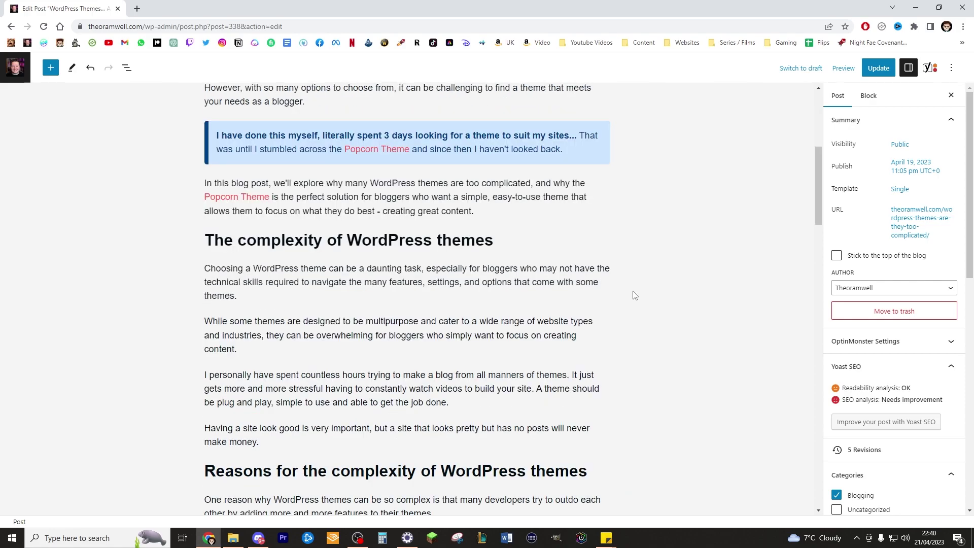
pyautogui.scroll(6, 611, 297)
pyautogui.scroll(-1, 471, 125)
pyautogui.scroll(1, 477, 142)
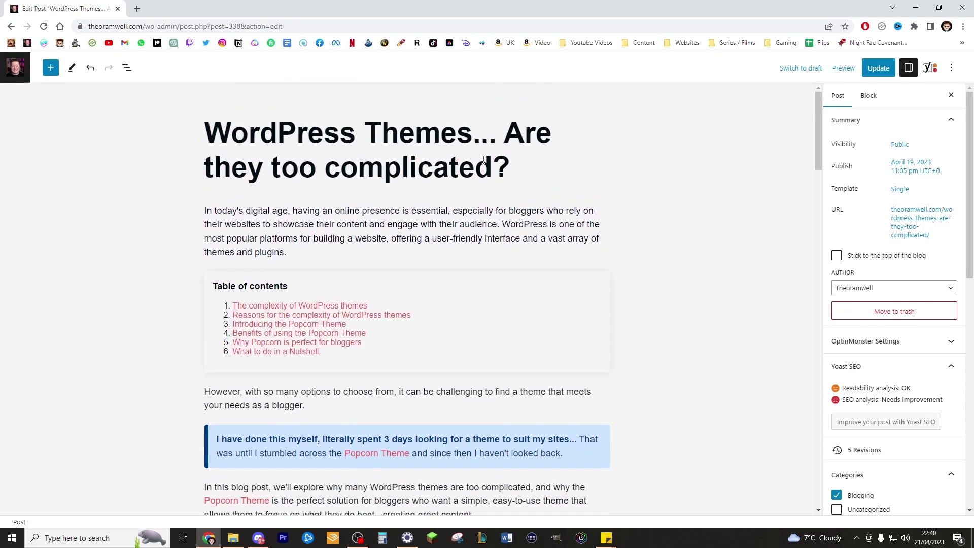
pyautogui.scroll(-1, 323, 312)
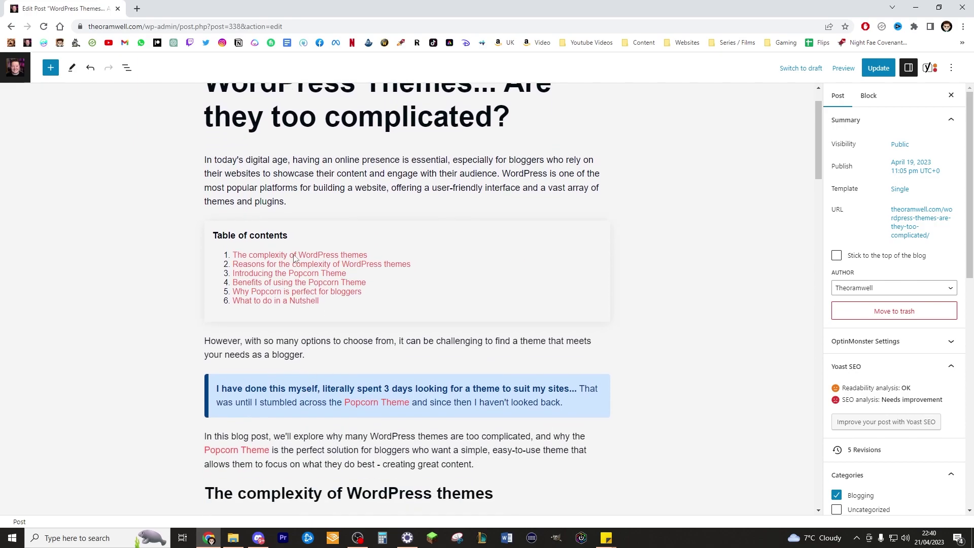
pyautogui.click(294, 266)
pyautogui.scroll(-2, 253, 284)
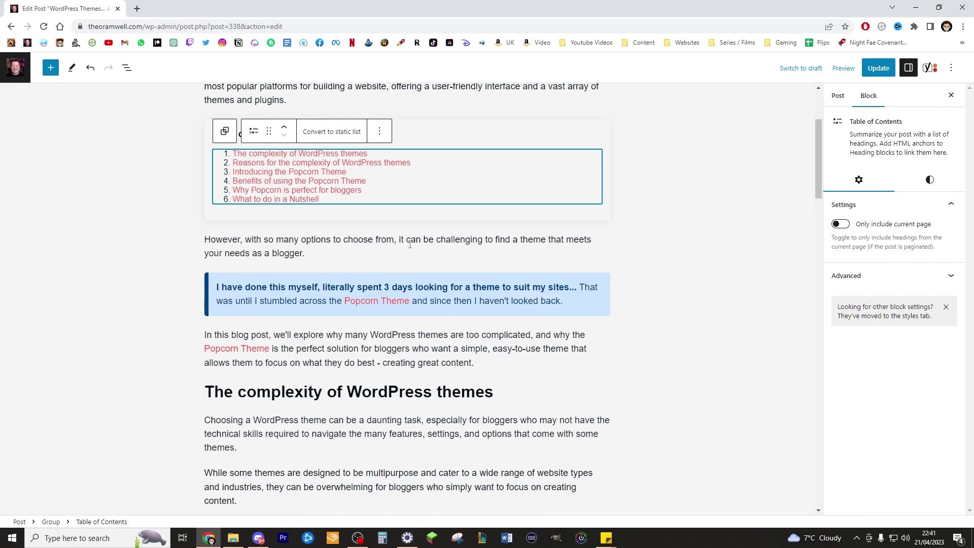
pyautogui.scroll(3, 409, 244)
pyautogui.scroll(-6, 455, 329)
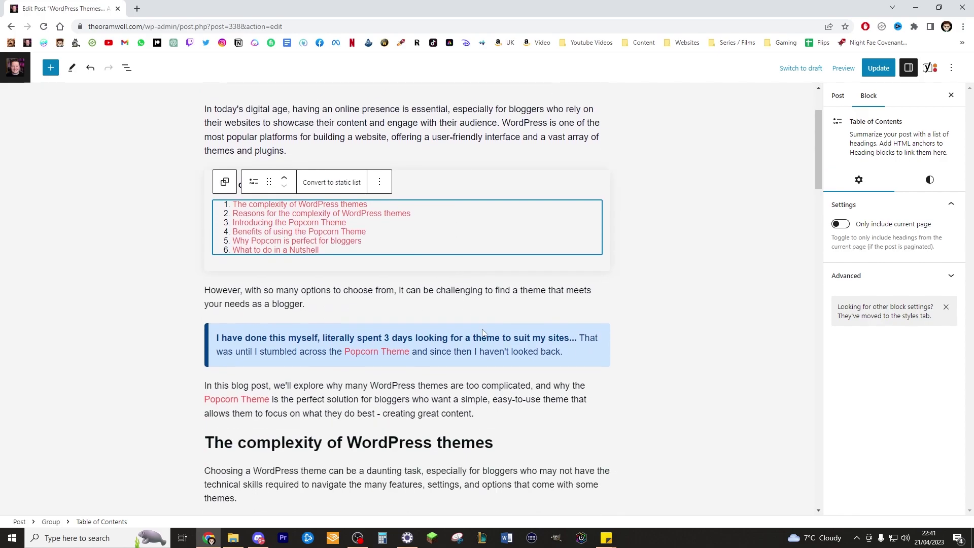
pyautogui.scroll(4, 482, 304)
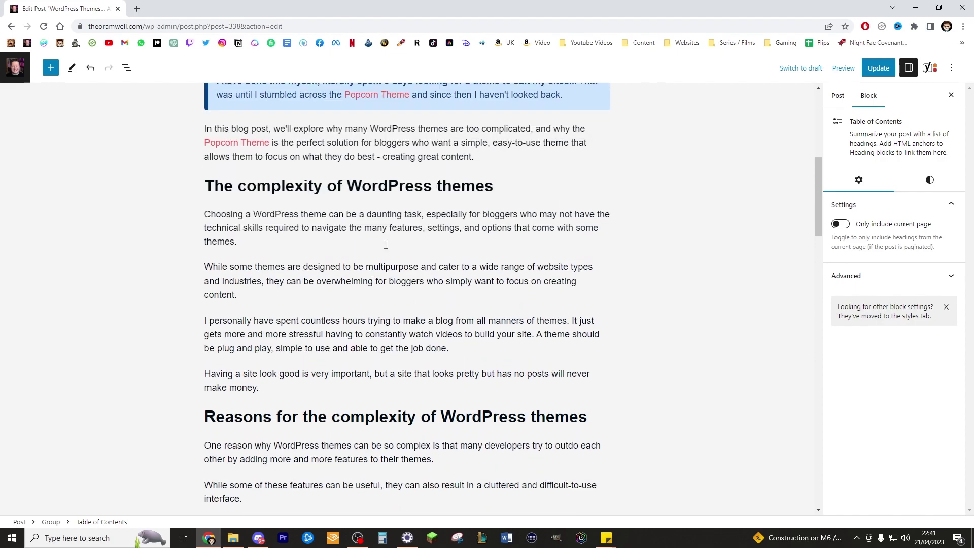
pyautogui.scroll(2, 477, 247)
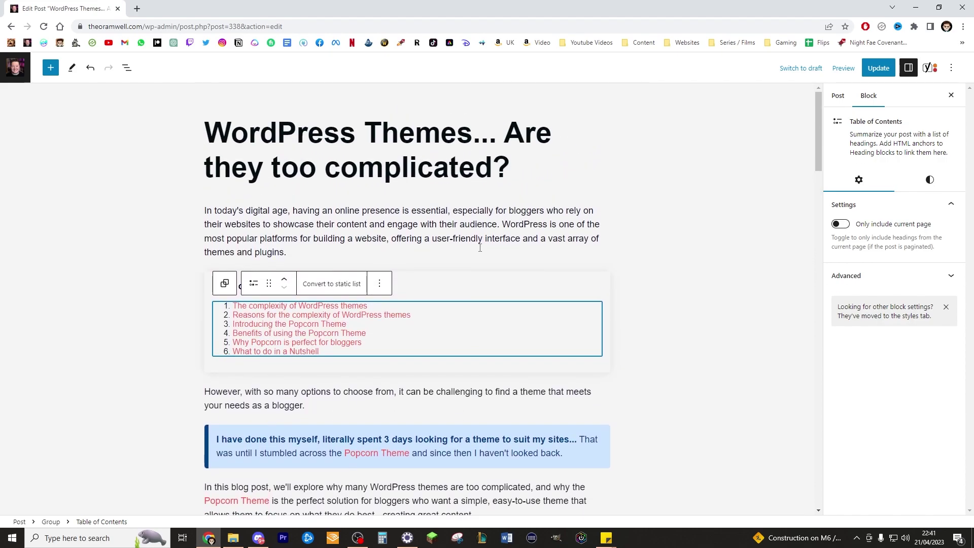
pyautogui.scroll(-2, 481, 245)
pyautogui.scroll(-2, 483, 243)
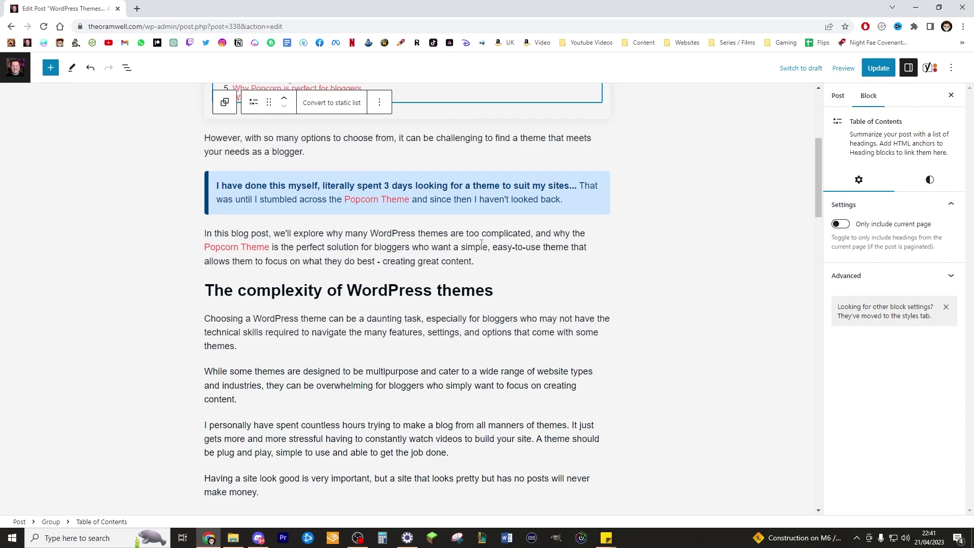
pyautogui.scroll(-3, 479, 246)
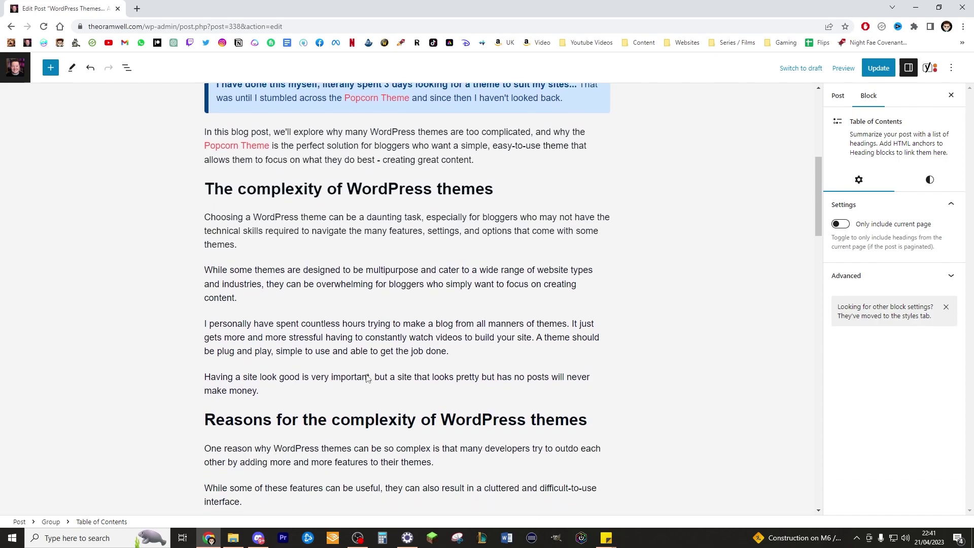
# Insert the green-and-pink 'Dos and Don'ts 1' pattern from Popcorn general after 'make money.'.
pyautogui.click(341, 389)
pyautogui.press('Return')
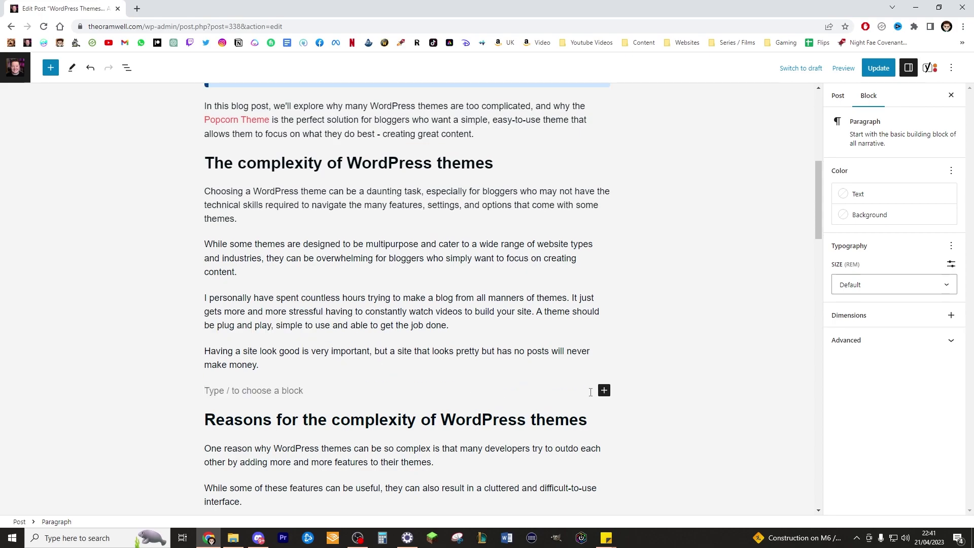
pyautogui.click(604, 390)
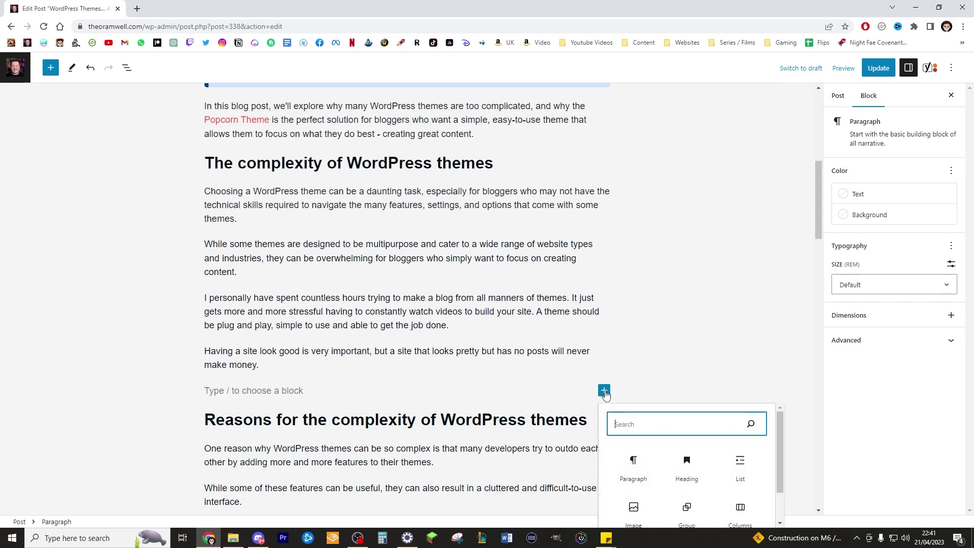
pyautogui.scroll(-3, 720, 355)
pyautogui.click(707, 408)
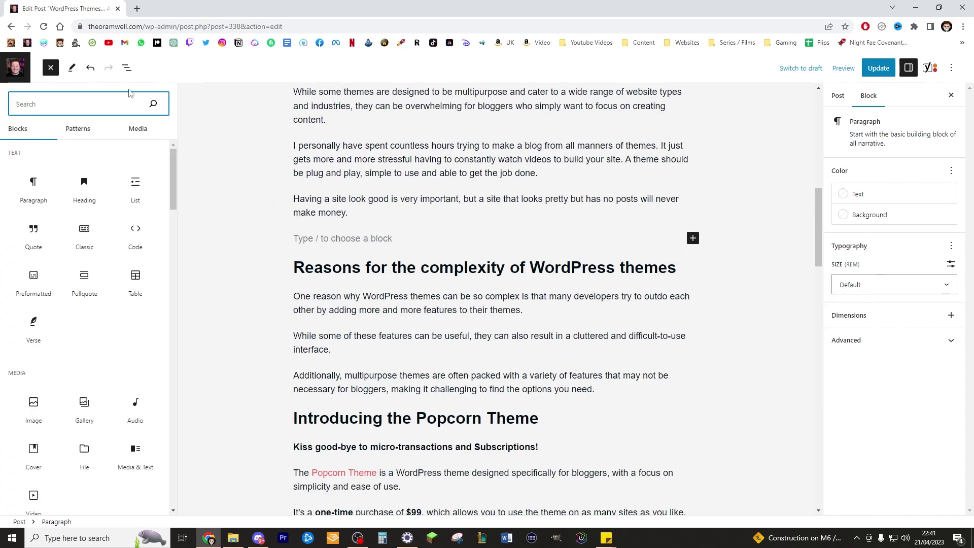
pyautogui.click(75, 129)
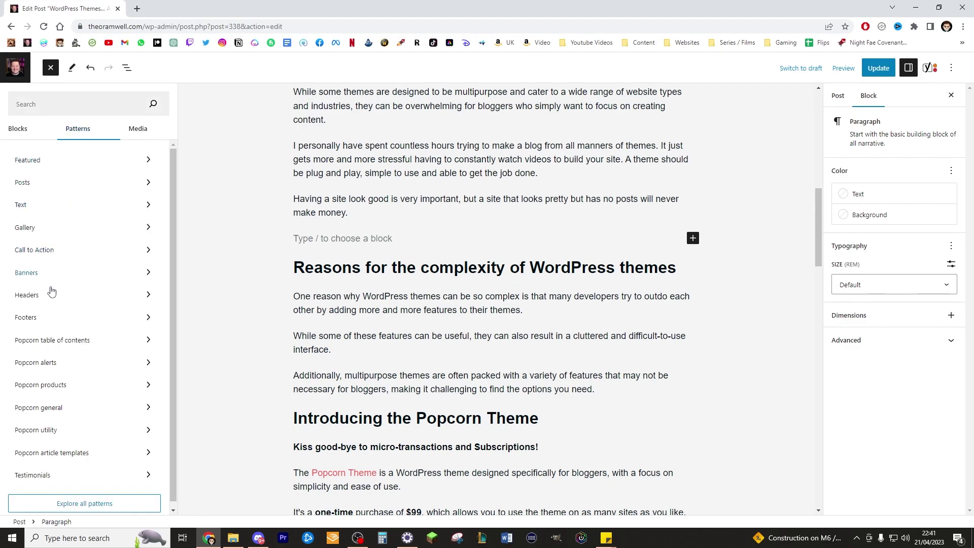
pyautogui.click(67, 409)
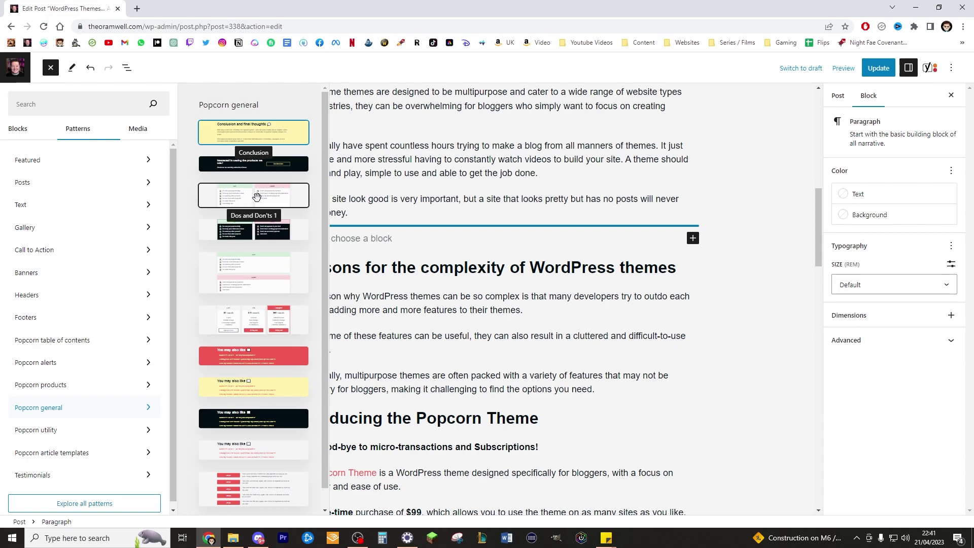
pyautogui.click(247, 200)
pyautogui.click(386, 244)
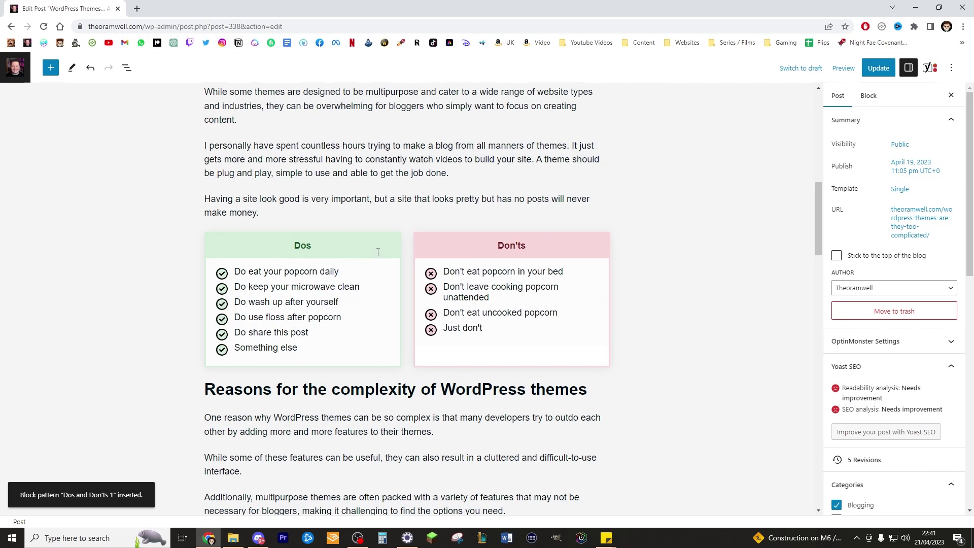
# Change the 'Dos' header to 'Do's'.
pyautogui.click(308, 347)
pyautogui.doubleClick(308, 348)
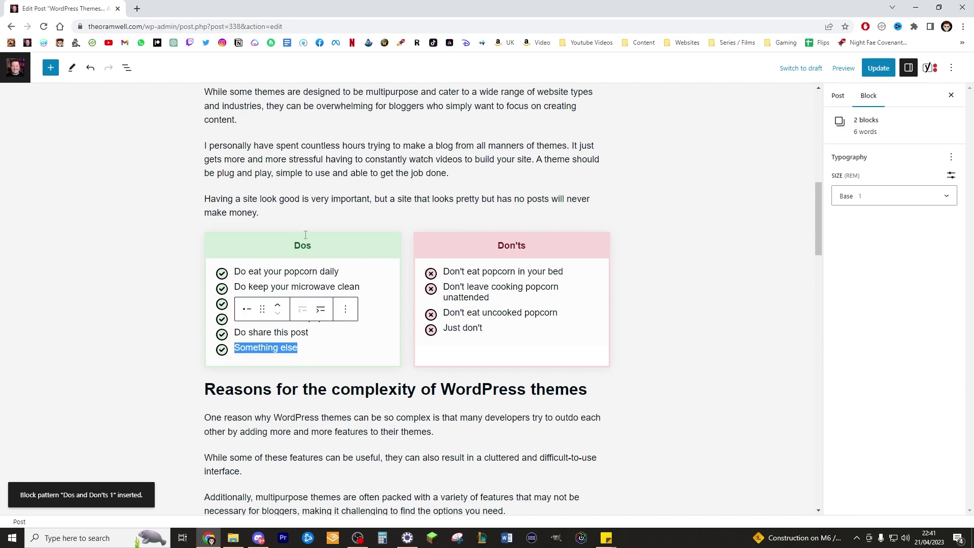
pyautogui.doubleClick(306, 245)
pyautogui.click(310, 244)
pyautogui.press('Left')
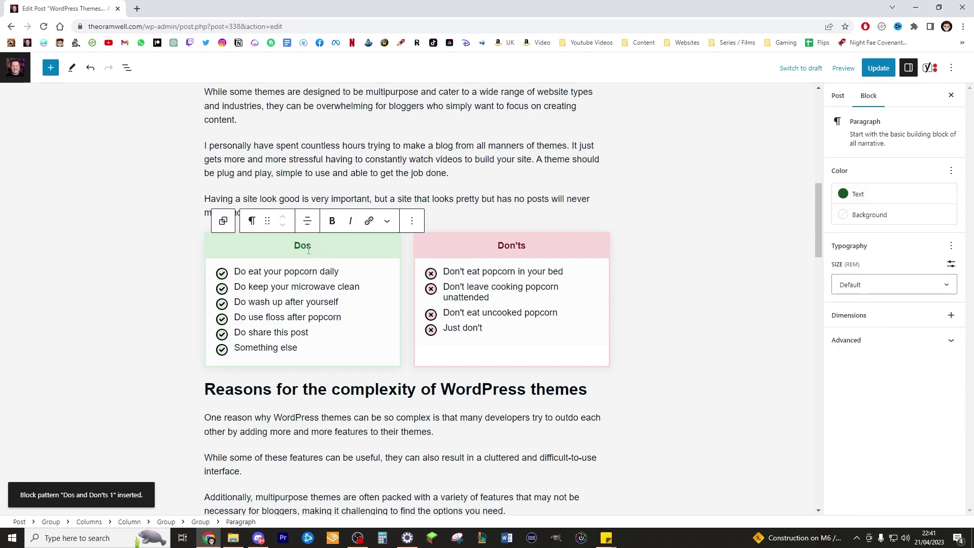
pyautogui.write("'")
# Replace the sample Do's with three items: a 'Listen to' the blog author item, 'Subscribe', 'Buy the Popcorn Theme'.
pyautogui.click(318, 332)
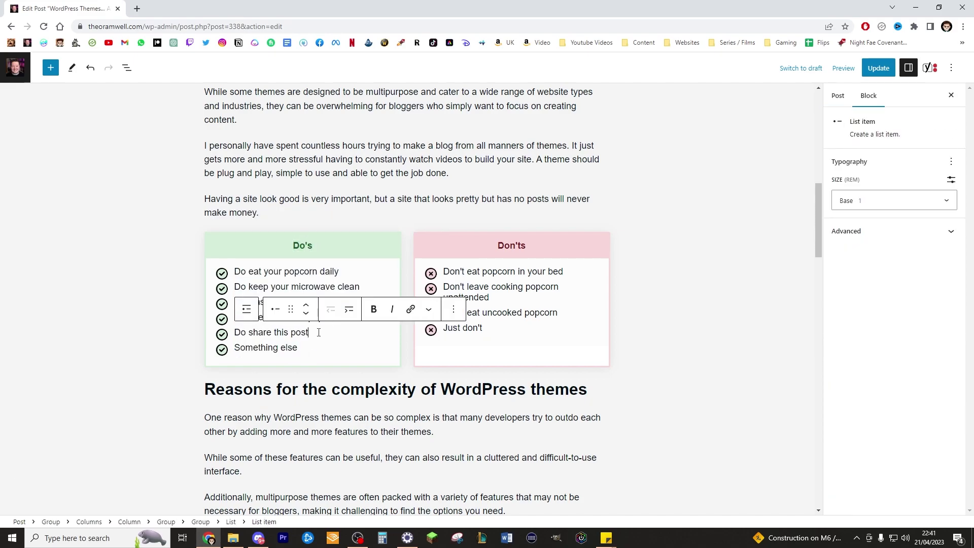
pyautogui.click(334, 276)
pyautogui.moveTo(305, 345); pyautogui.dragTo(234, 271)
pyautogui.press('BackSpace')
pyautogui.write('L')
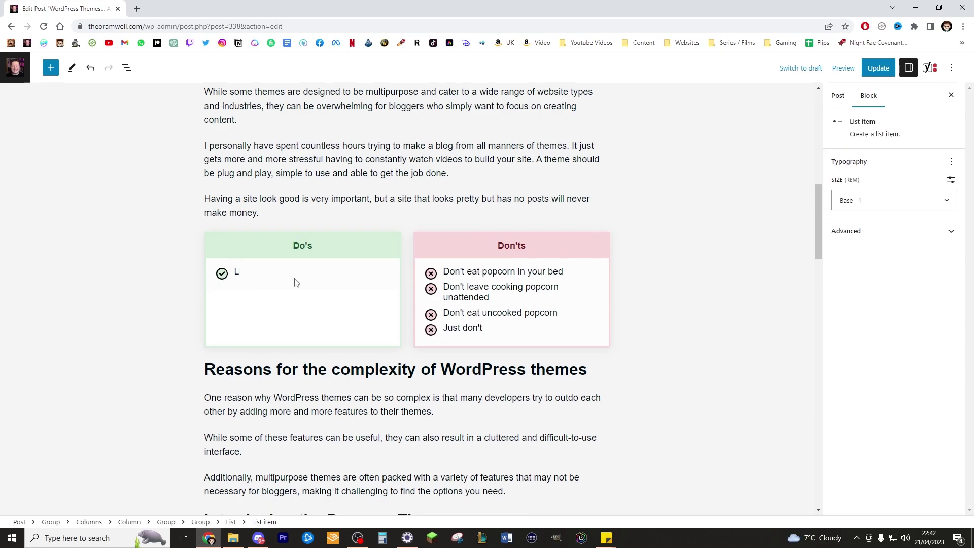
pyautogui.press('Return')
pyautogui.write('Subscribe')
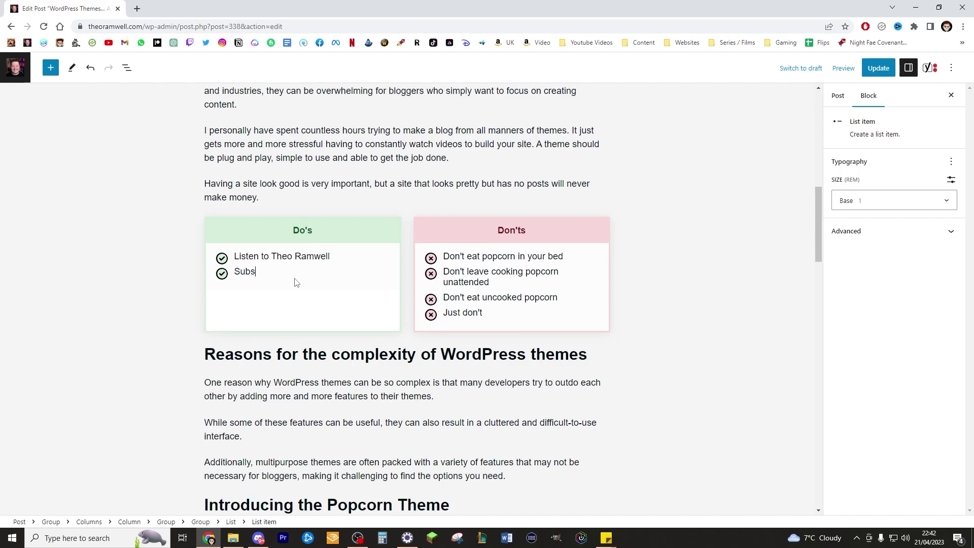
pyautogui.press('Return')
pyautogui.write('Buy the Popcorn Theme')
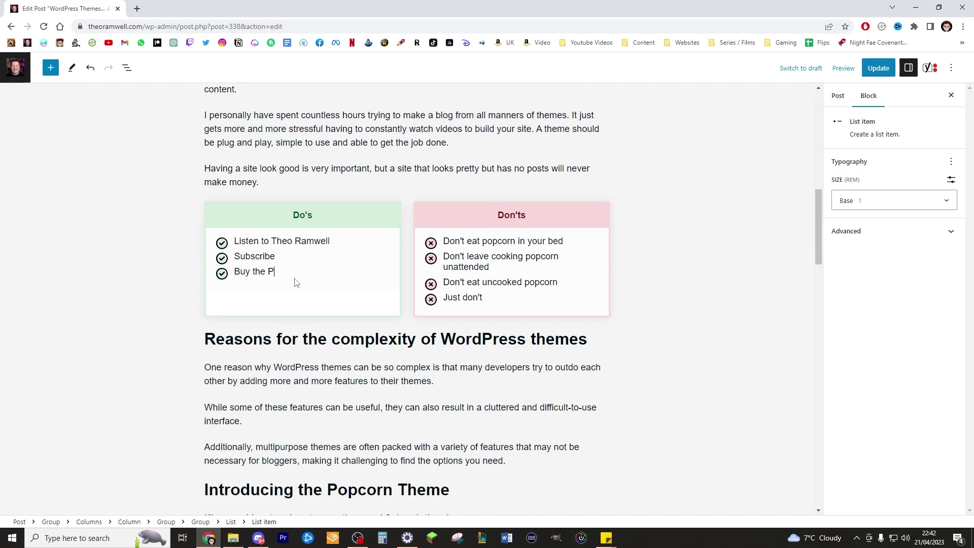
# Replace the Don'ts with 'Don't use boring themes', 'Don't waste money on expensive themes', 'Don't waste time looking for anymore themes.'.
pyautogui.moveTo(485, 299); pyautogui.dragTo(451, 232)
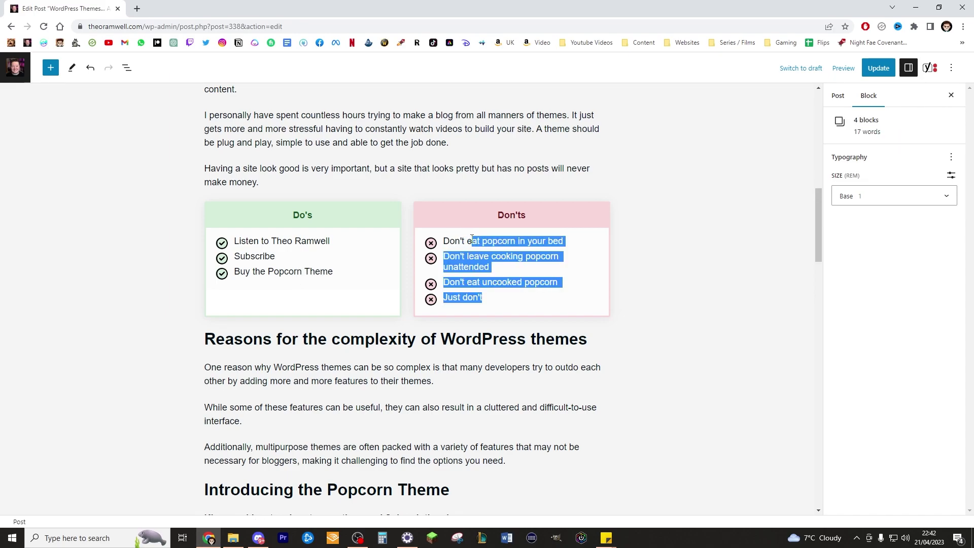
pyautogui.write("on't dse boring themes")
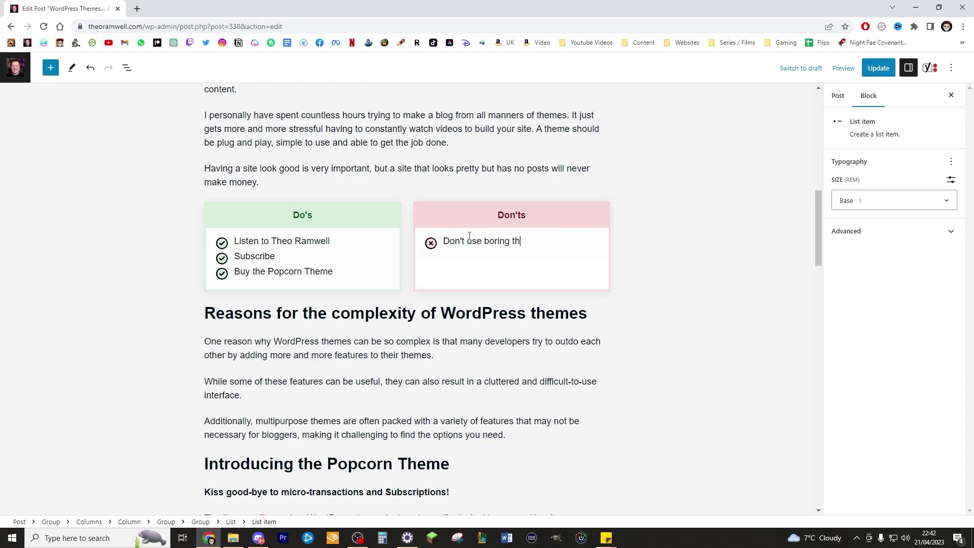
pyautogui.press('Return')
pyautogui.write("Don't wast")
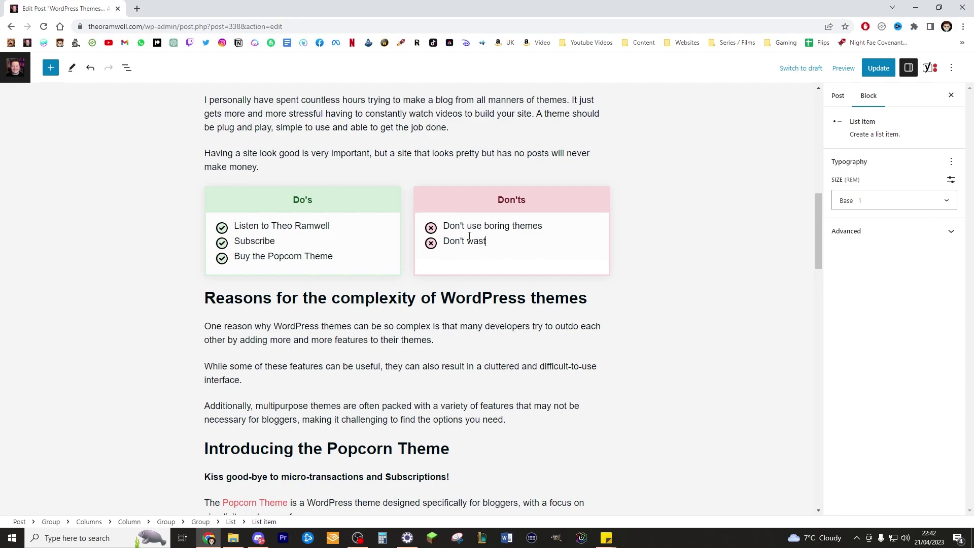
pyautogui.write('e money on expensive themes')
pyautogui.press('Return')
pyautogui.write('Dop')
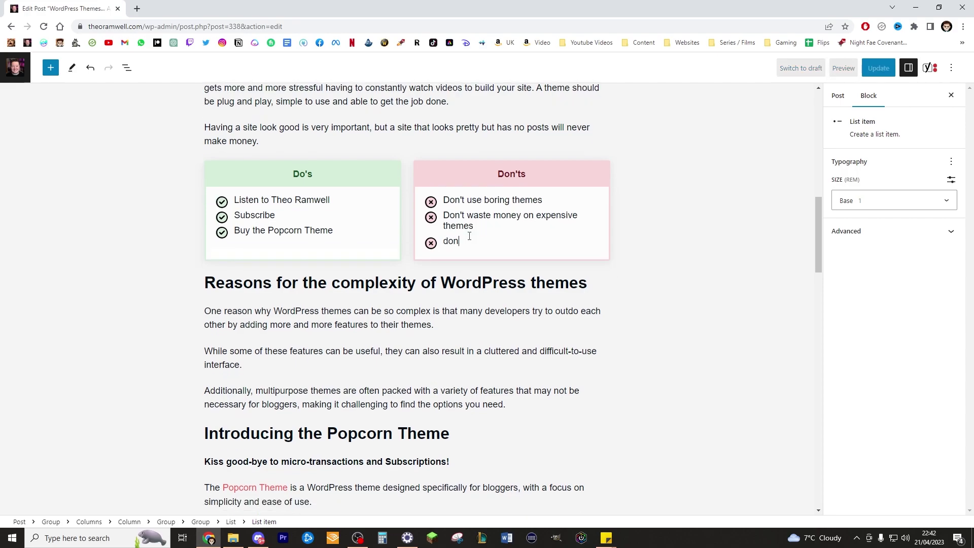
pyautogui.press('BackSpace')
pyautogui.write("n't waste time looking for a")
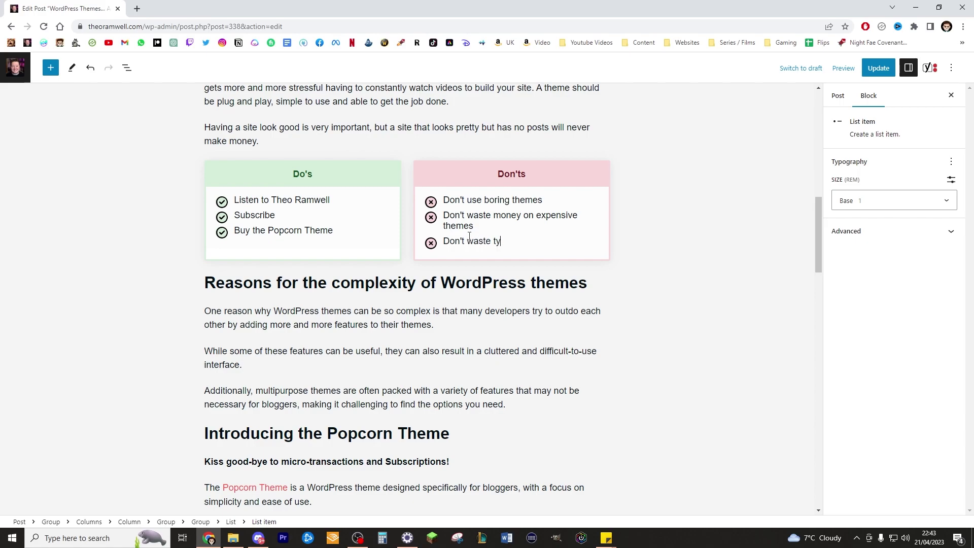
pyautogui.write('nymore themes.')
# Add 'Get back to blogging' as a fourth Do's item.
pyautogui.click(340, 218)
pyautogui.press('Return')
pyautogui.write('Get')
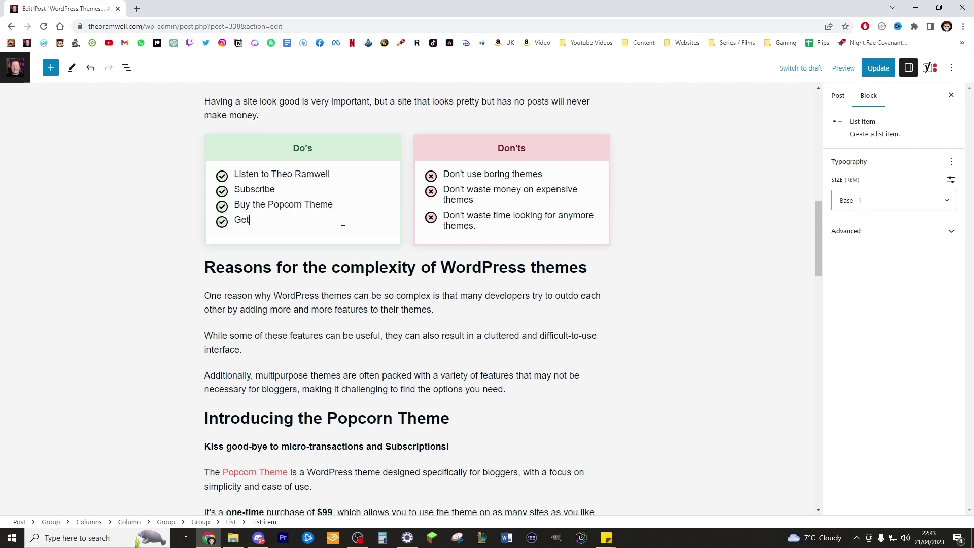
pyautogui.write(' back to blogging')
pyautogui.click(674, 255)
pyautogui.scroll(9, 540, 366)
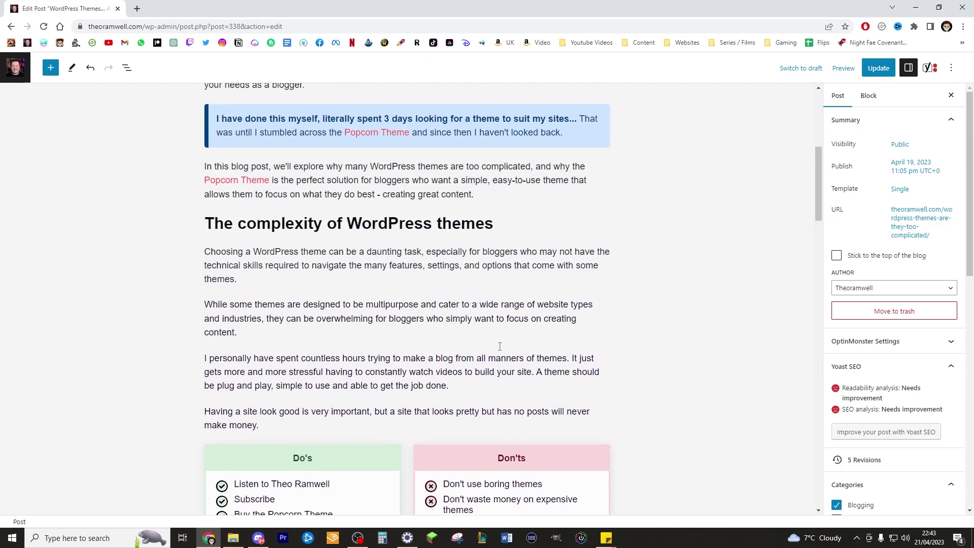
pyautogui.scroll(-4, 540, 366)
pyautogui.scroll(5, 557, 113)
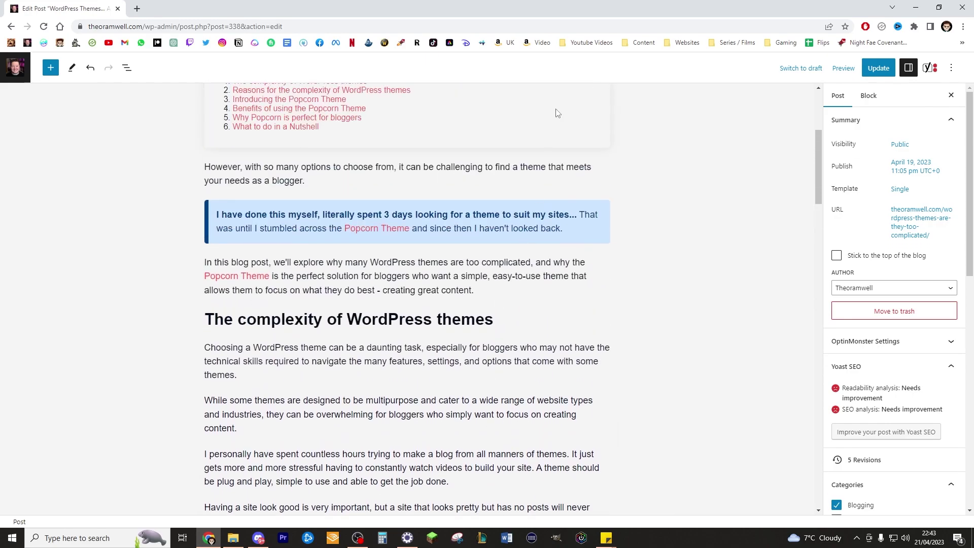
pyautogui.scroll(-6, 548, 185)
pyautogui.scroll(9, 397, 183)
pyautogui.scroll(-6, 398, 174)
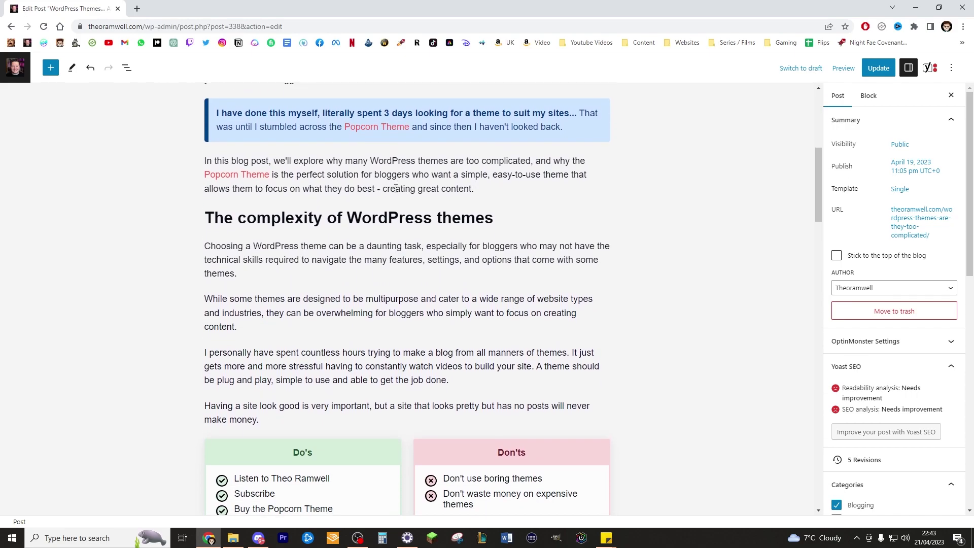
pyautogui.scroll(5, 404, 248)
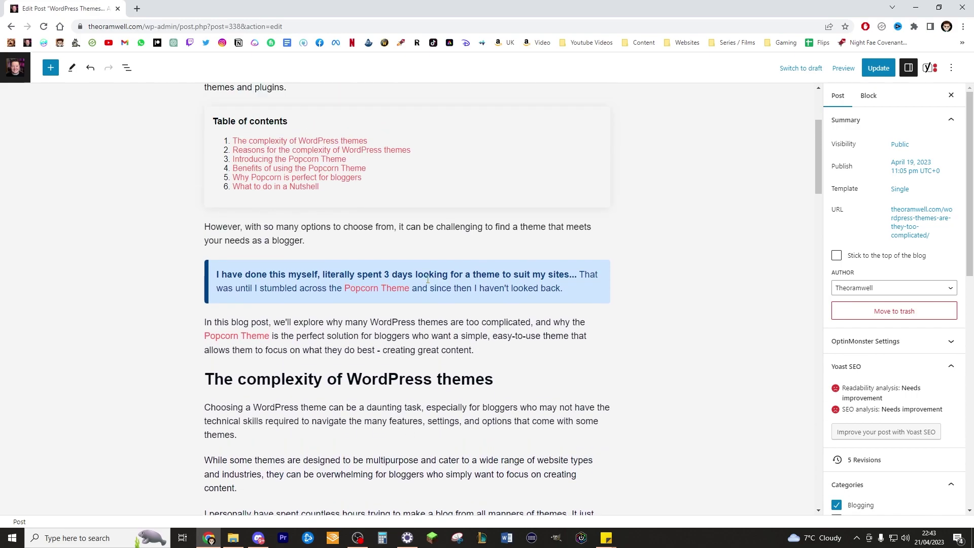
pyautogui.scroll(-8, 428, 279)
pyautogui.scroll(-5, 428, 279)
pyautogui.scroll(5, 434, 286)
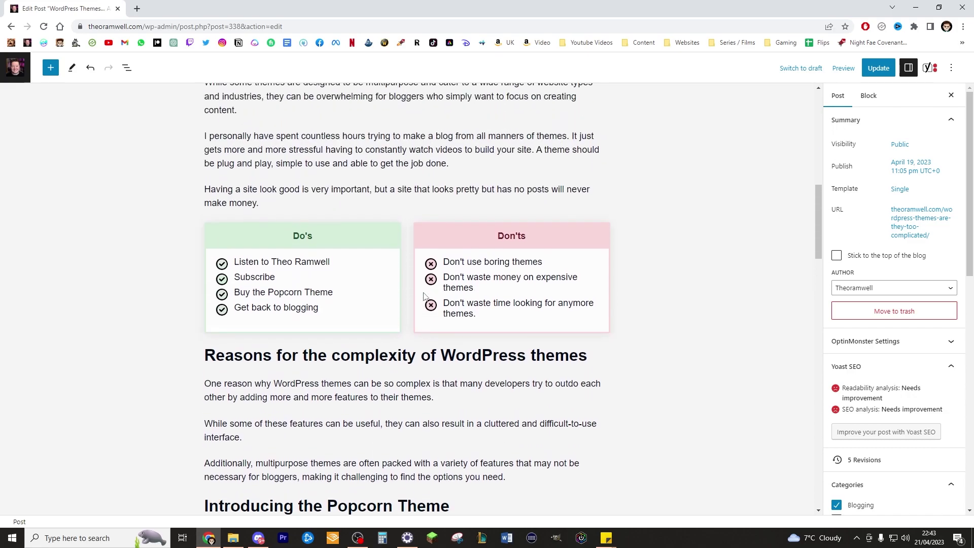
pyautogui.scroll(-1, 441, 296)
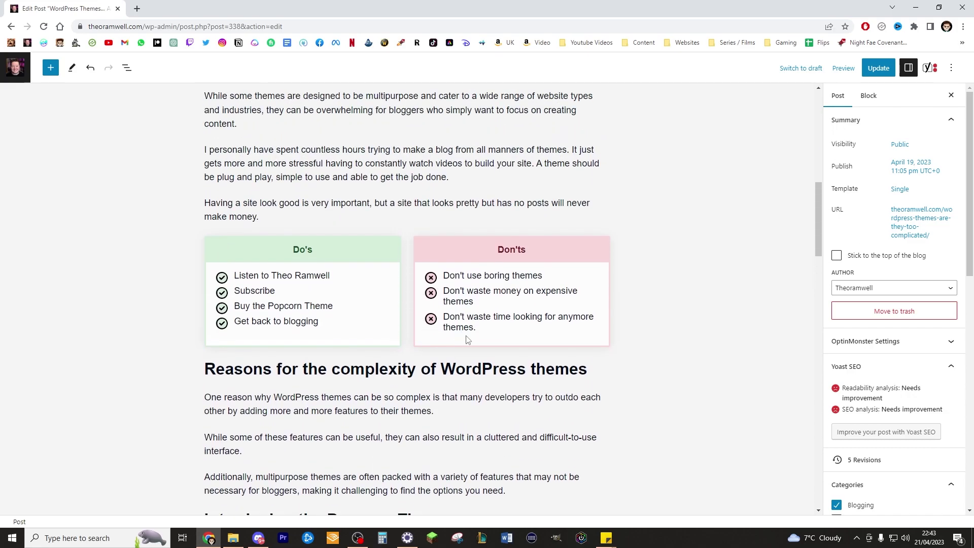
pyautogui.scroll(-2, 471, 350)
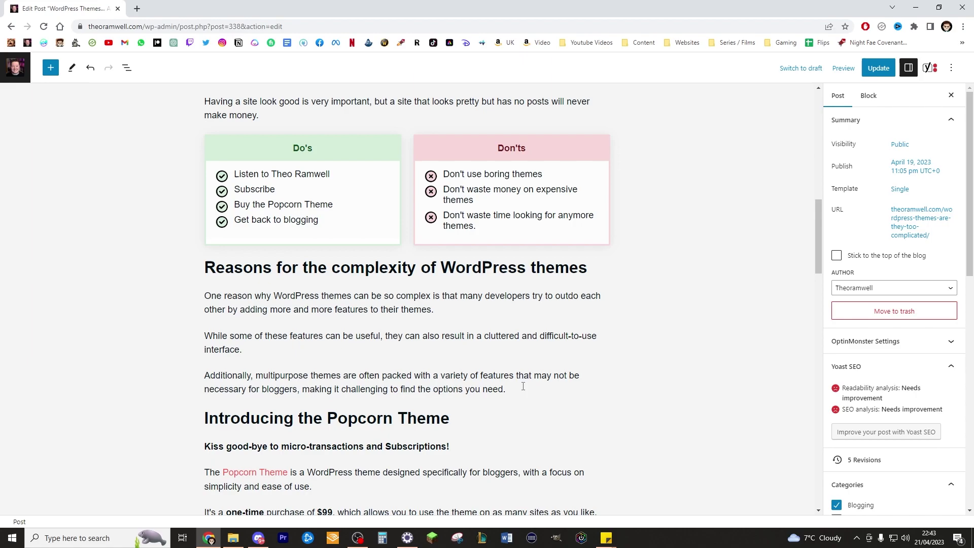
pyautogui.click(523, 386)
# Add an empty block above 'Introducing the Popcorn Theme' and browse the Popcorn products patterns.
pyautogui.press('Return')
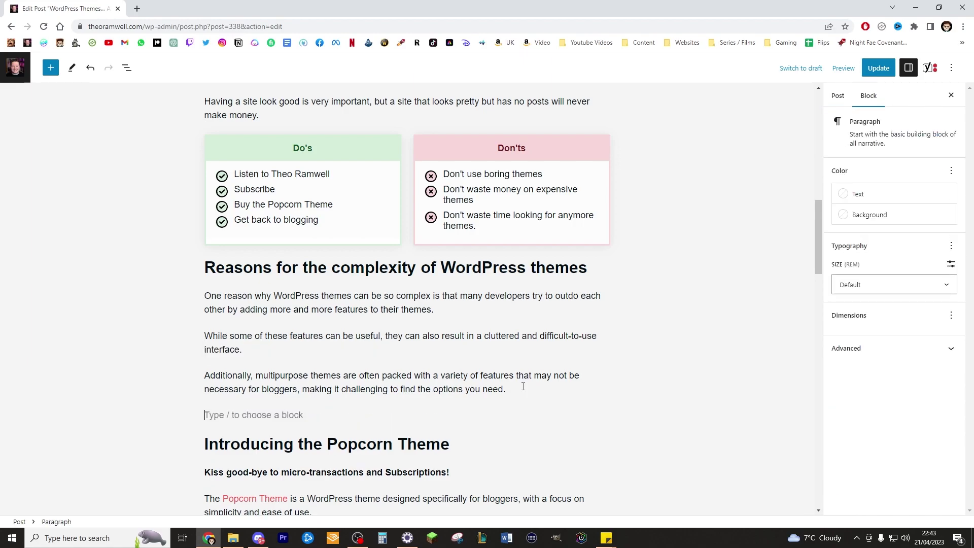
pyautogui.scroll(-3, 585, 317)
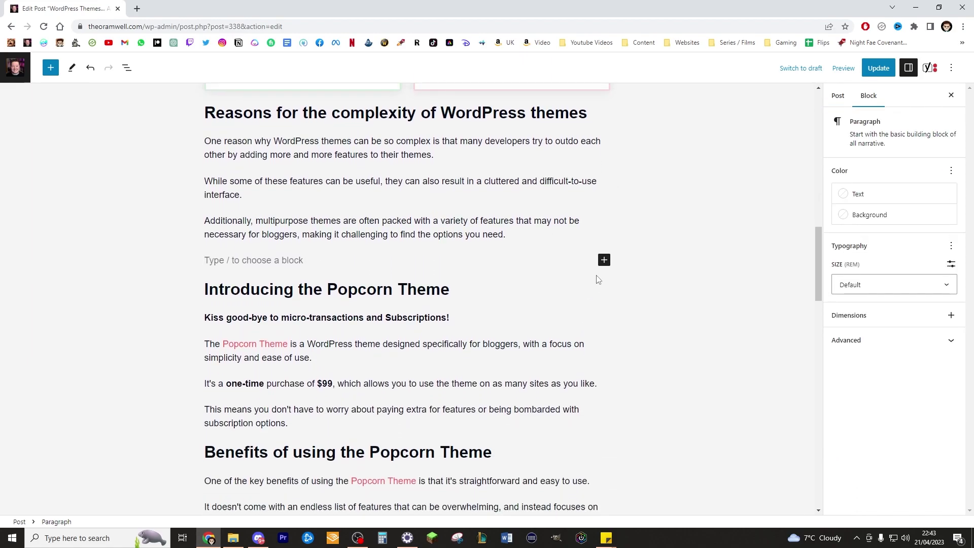
pyautogui.scroll(-1, 608, 242)
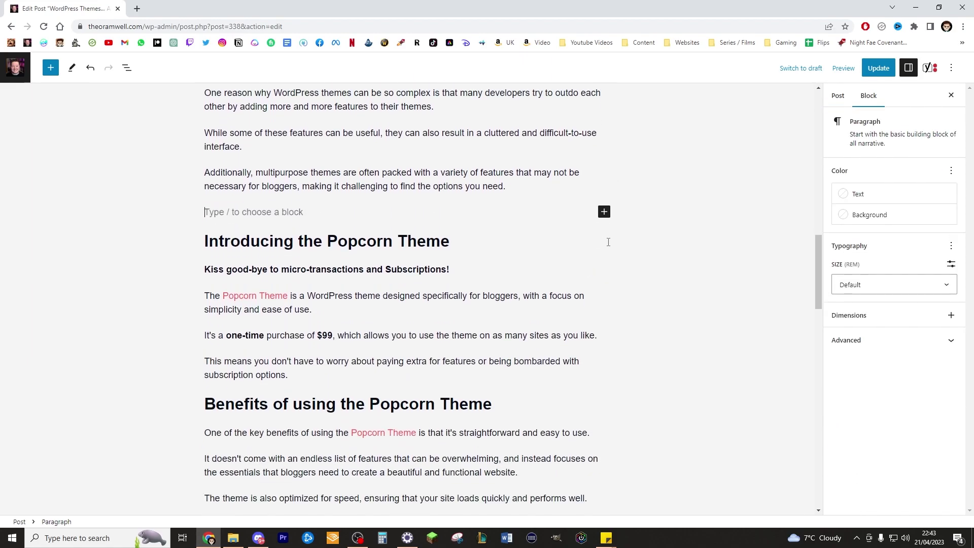
pyautogui.click(604, 211)
pyautogui.click(687, 378)
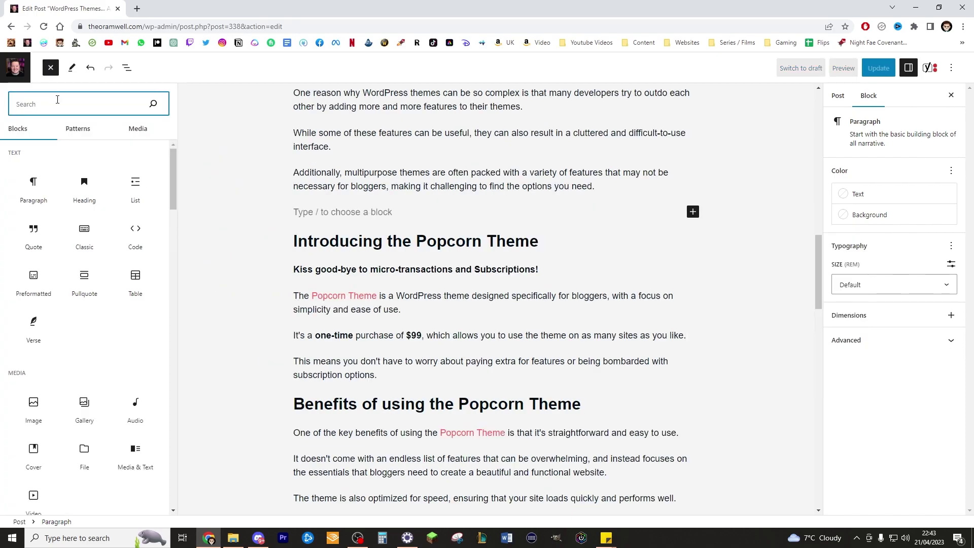
pyautogui.click(69, 137)
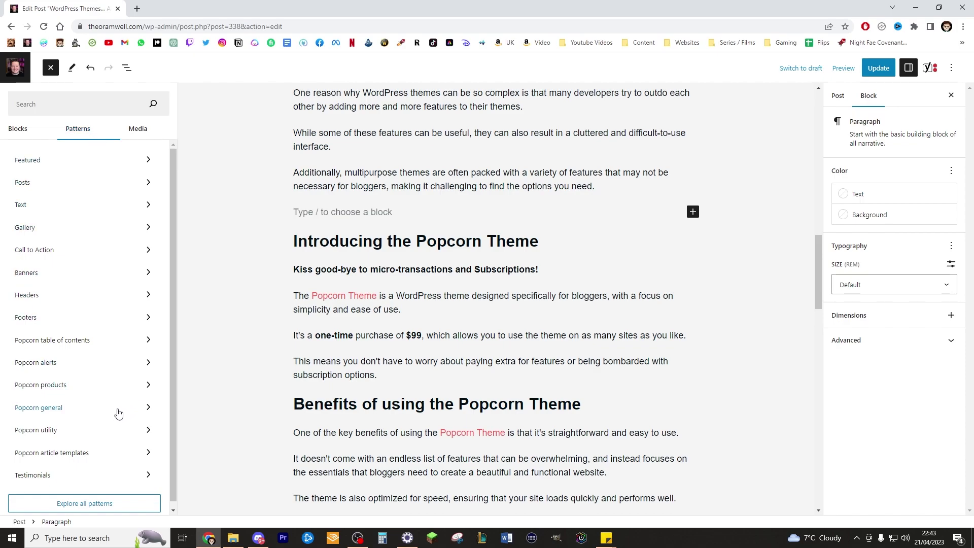
pyautogui.click(121, 391)
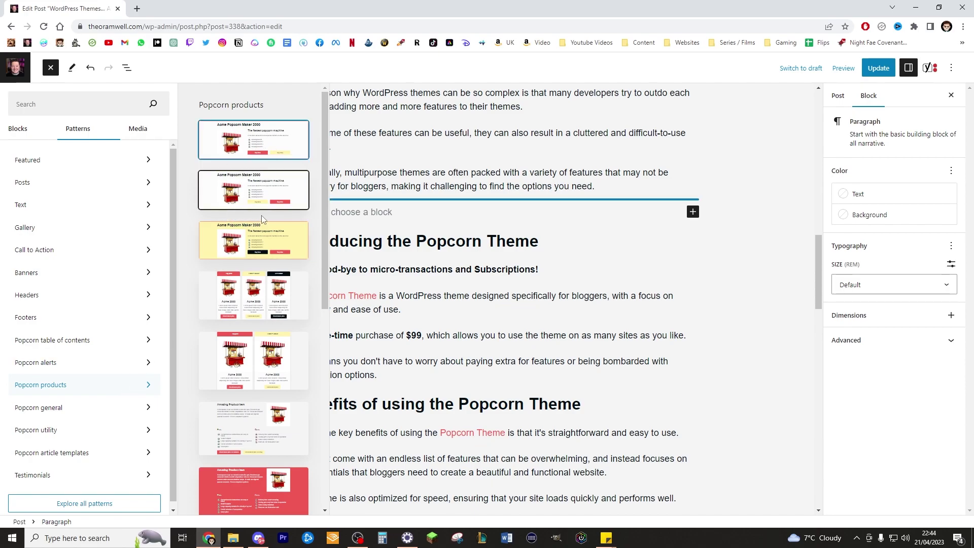
pyautogui.scroll(-15, 263, 219)
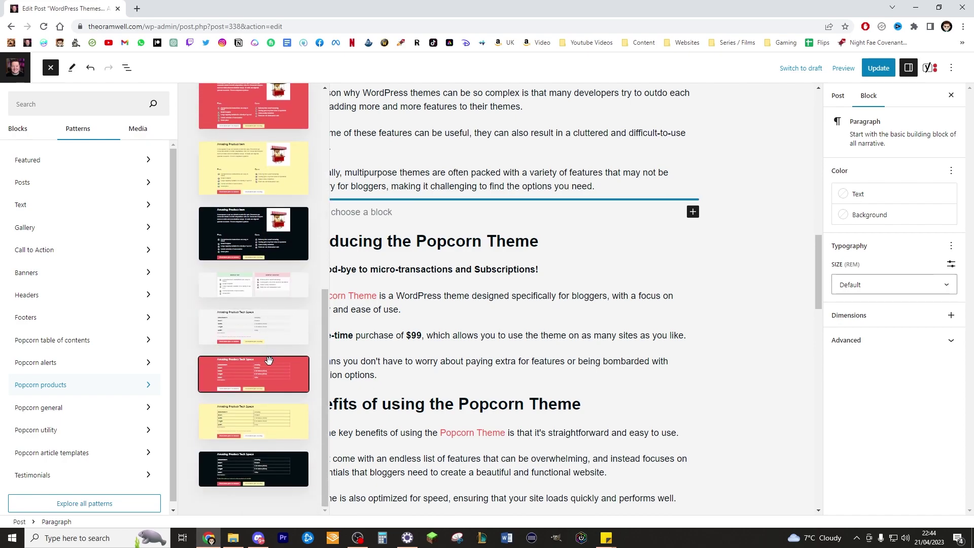
pyautogui.scroll(15, 272, 314)
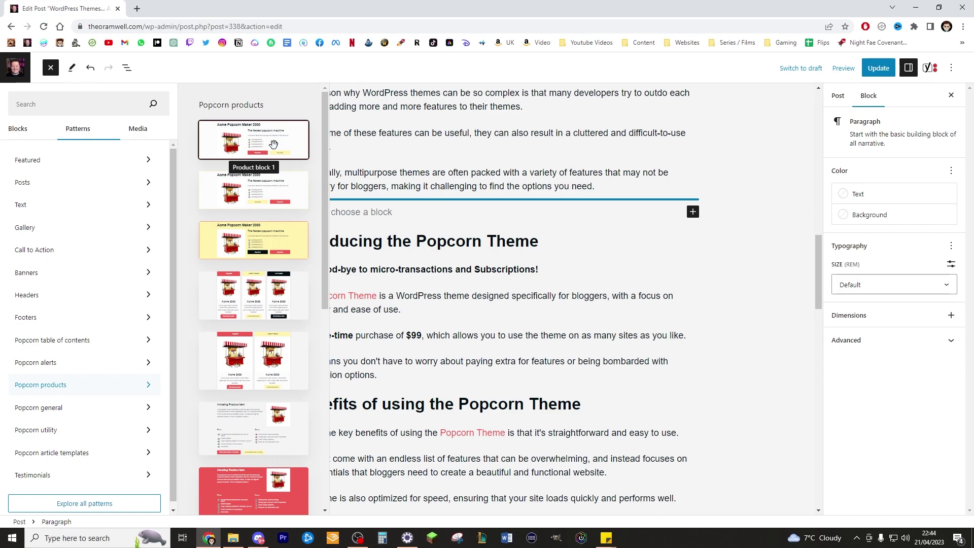
# Insert Product block 1 and swap its popcorn machine image for a Custom HTML block.
pyautogui.click(273, 145)
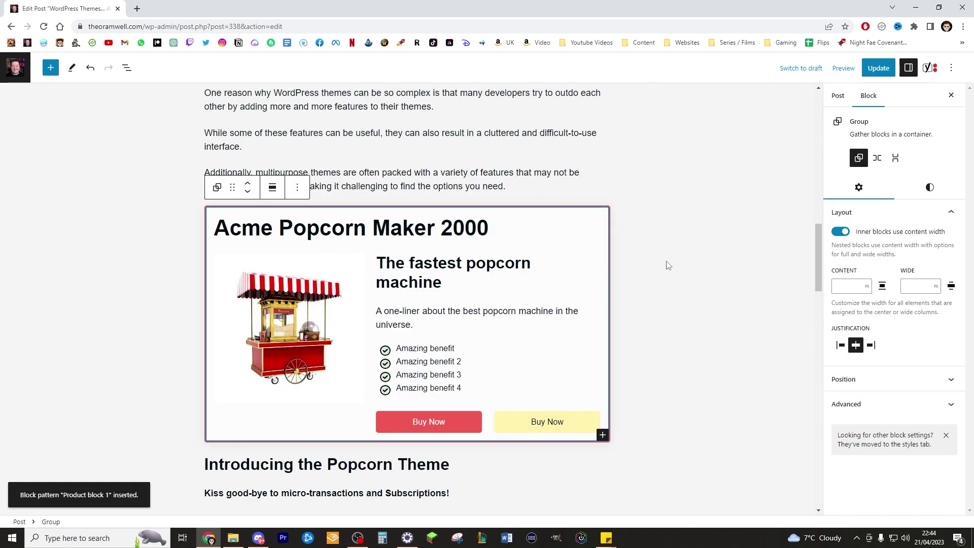
pyautogui.click(327, 292)
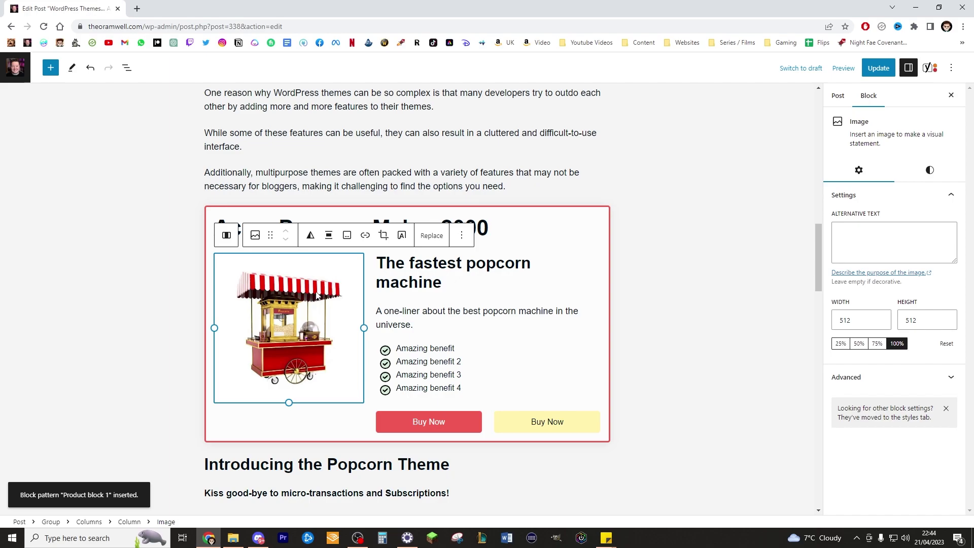
pyautogui.press('Delete')
pyautogui.click(304, 272)
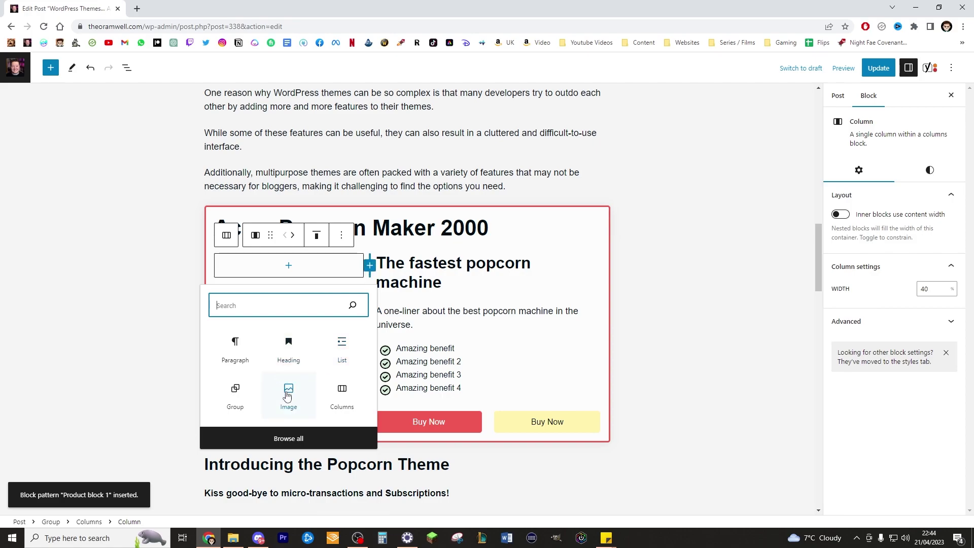
pyautogui.write('html')
pyautogui.click(235, 345)
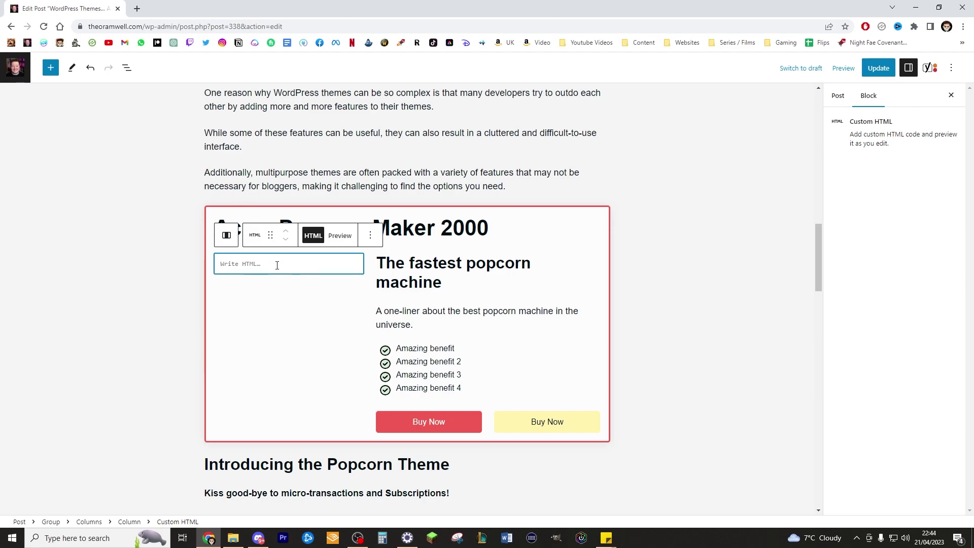
# Restore the popcorn machine image and select the product box's heading and benefit texts.
pyautogui.hotkey('ctrl', 'z')
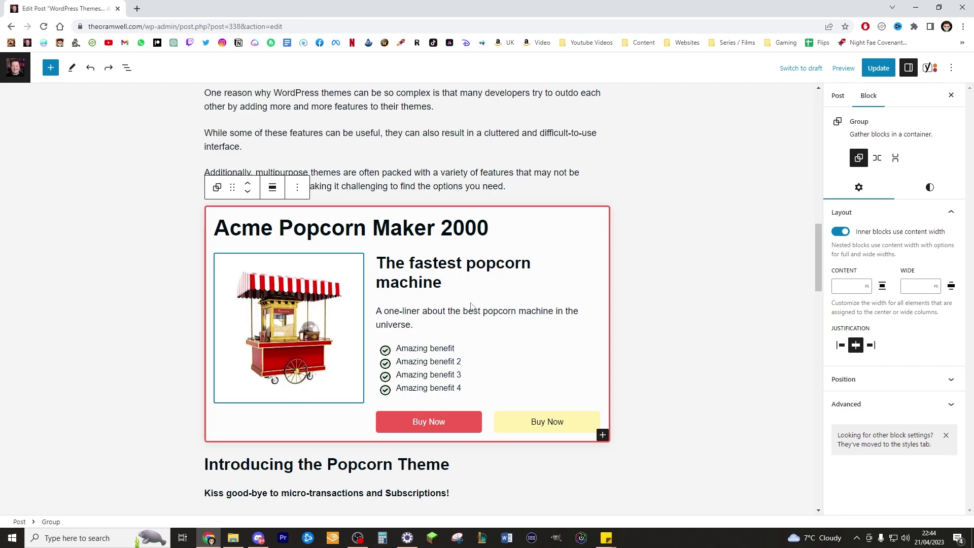
pyautogui.moveTo(461, 268); pyautogui.dragTo(441, 284)
pyautogui.hotkey('ctrl', 'a')
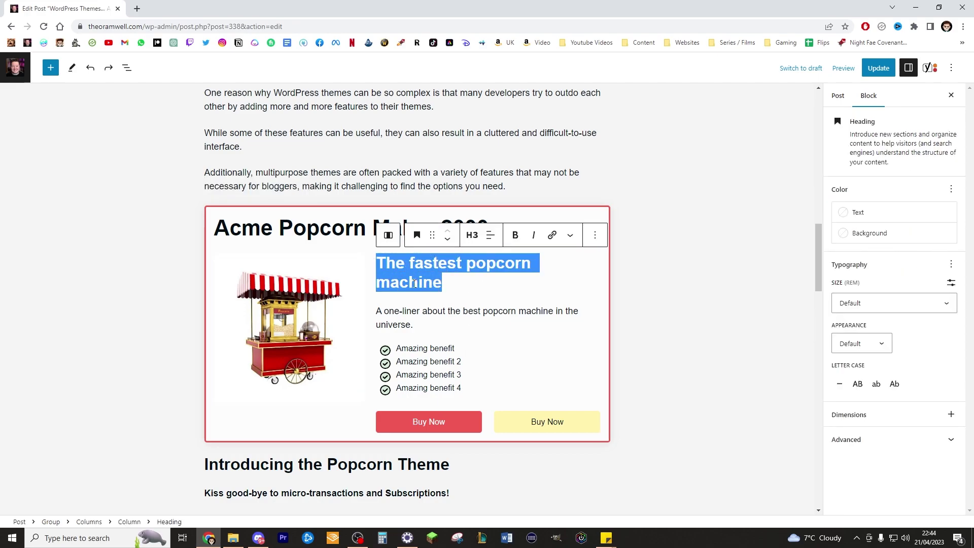
pyautogui.doubleClick(313, 229)
pyautogui.hotkey('ctrl', 'a')
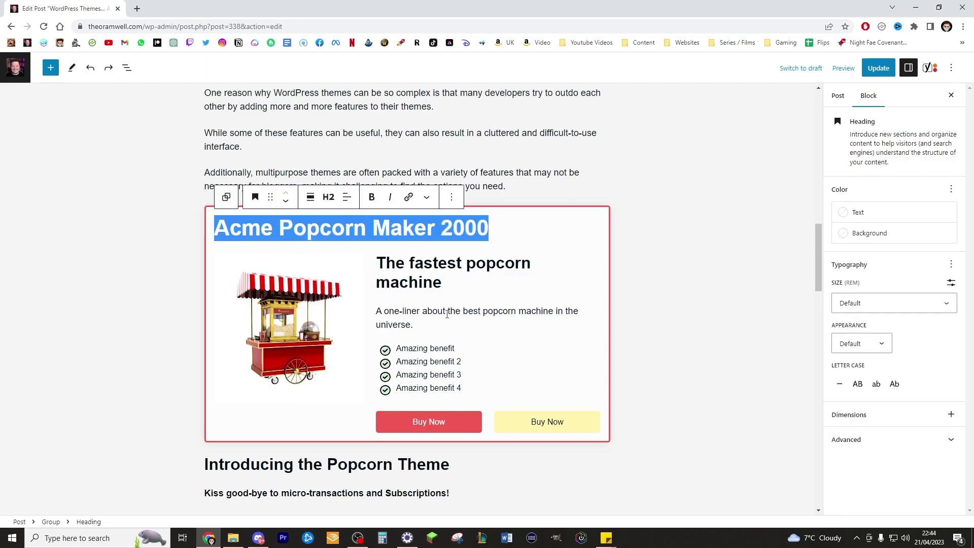
pyautogui.moveTo(462, 388); pyautogui.dragTo(396, 348)
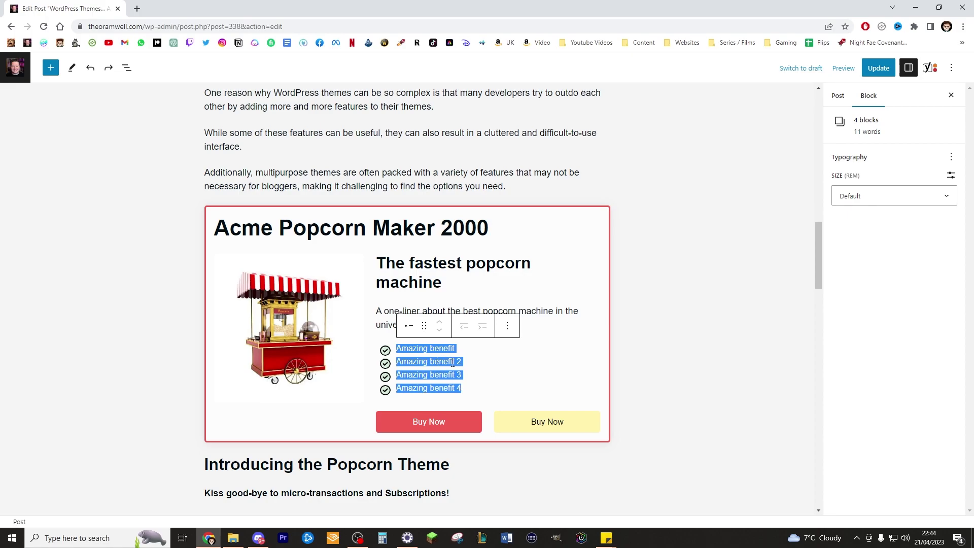
# Delete the yellow Buy Now button and justify the remaining button to the left.
pyautogui.click(510, 422)
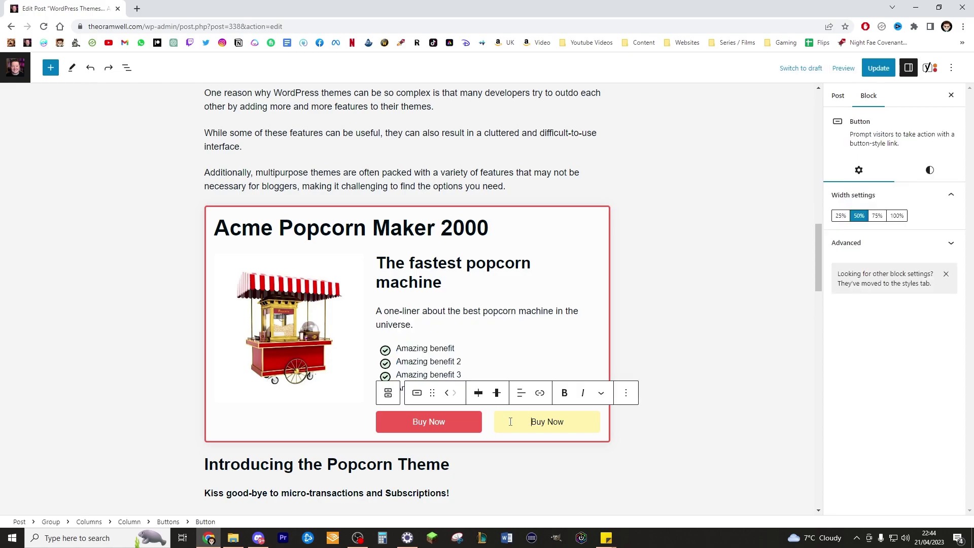
pyautogui.click(598, 422)
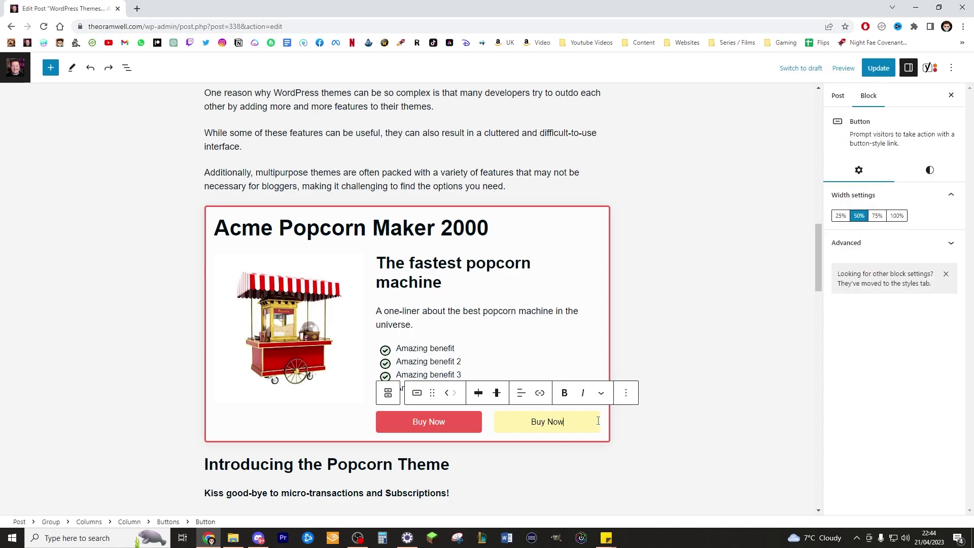
pyautogui.click(621, 393)
pyautogui.click(631, 365)
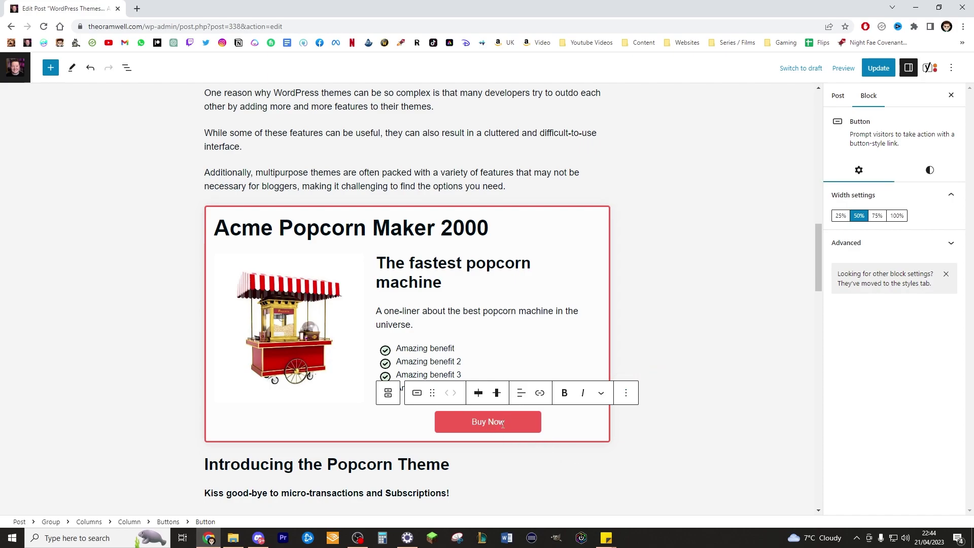
pyautogui.click(478, 393)
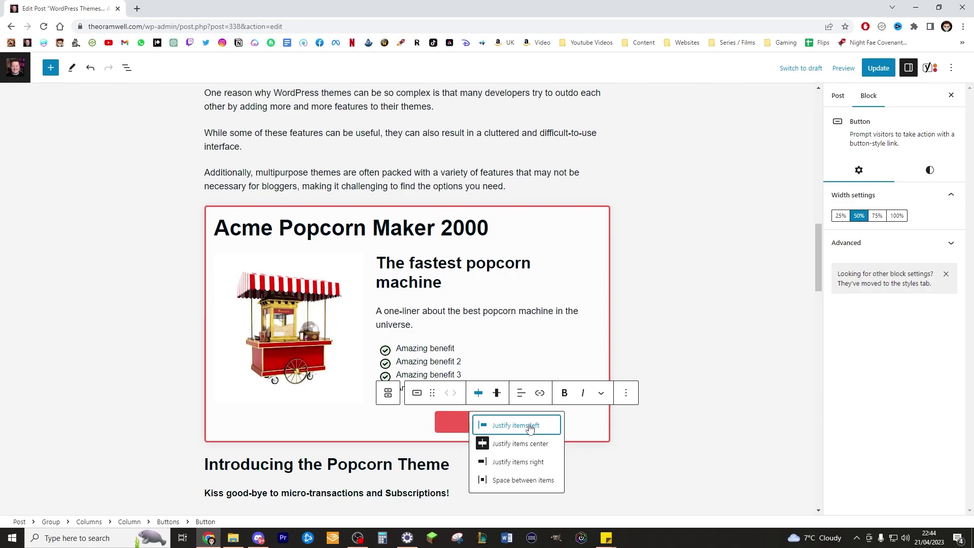
pyautogui.click(527, 426)
# Relabel the remaining button 'BUY IT NOW', keeping its width at 50%.
pyautogui.tripleClick(445, 422)
pyautogui.write('CHe')
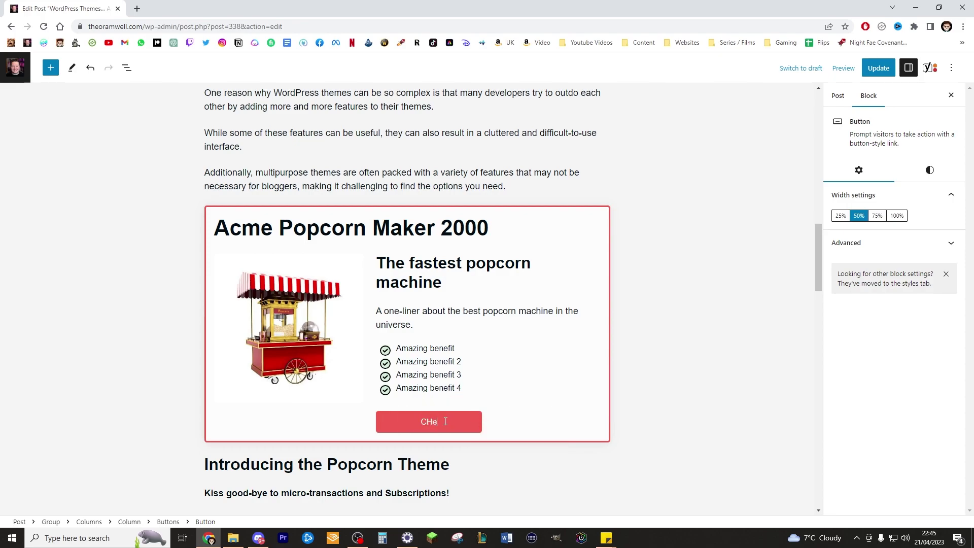
pyautogui.write('ck Price on Amazon')
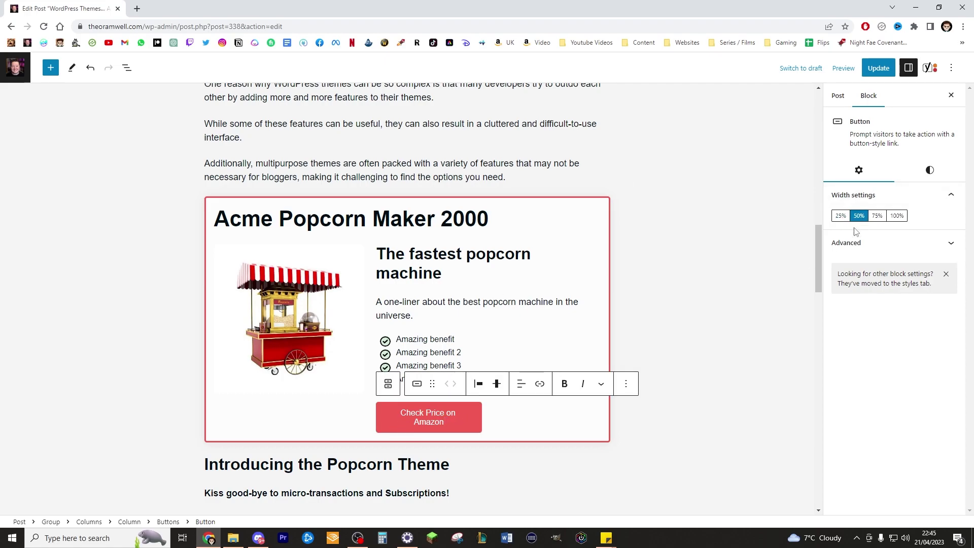
pyautogui.click(877, 215)
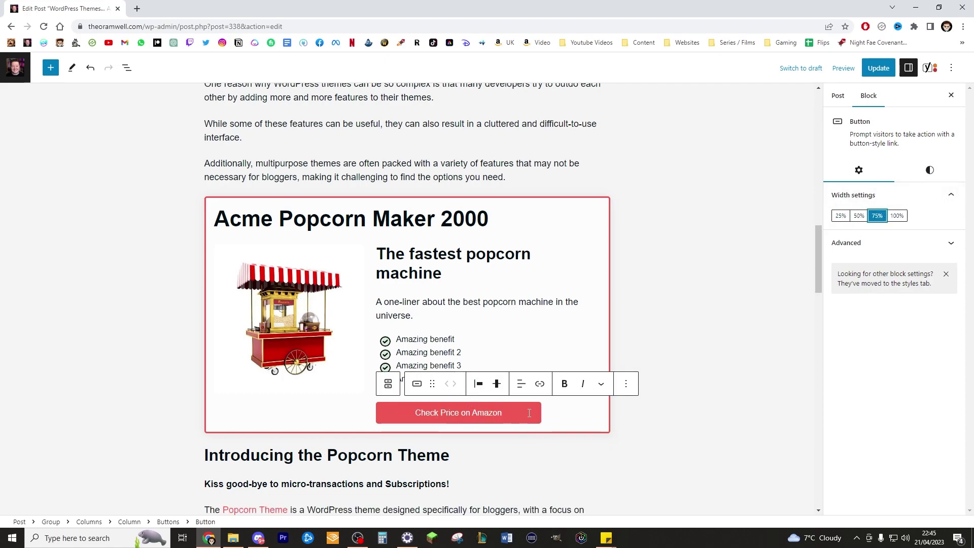
pyautogui.click(859, 216)
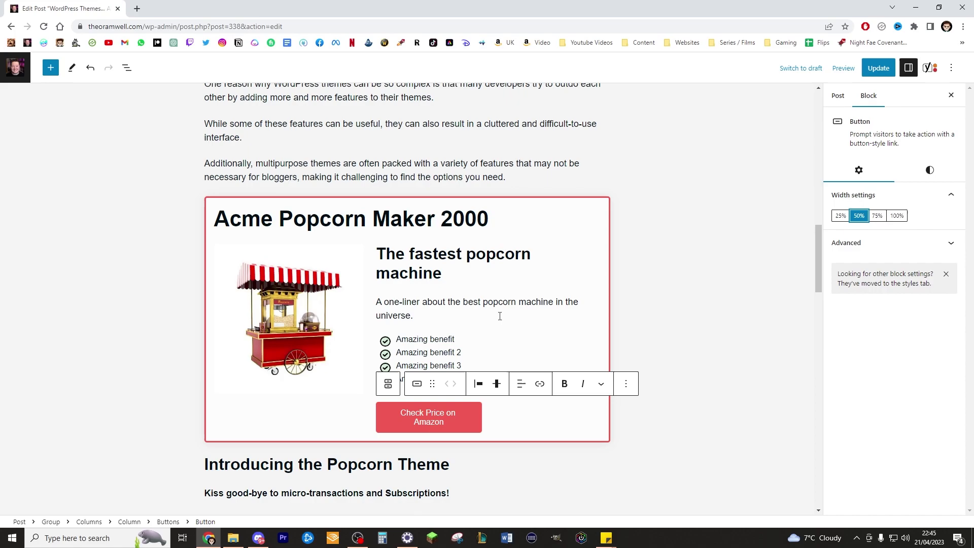
pyautogui.tripleClick(433, 418)
pyautogui.write('BUY IT NOW')
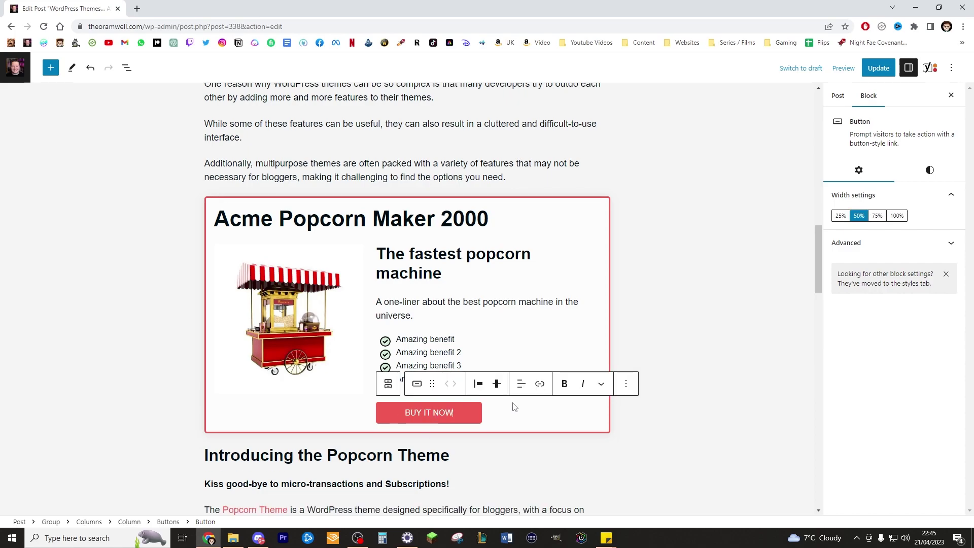
pyautogui.click(523, 416)
pyautogui.click(514, 311)
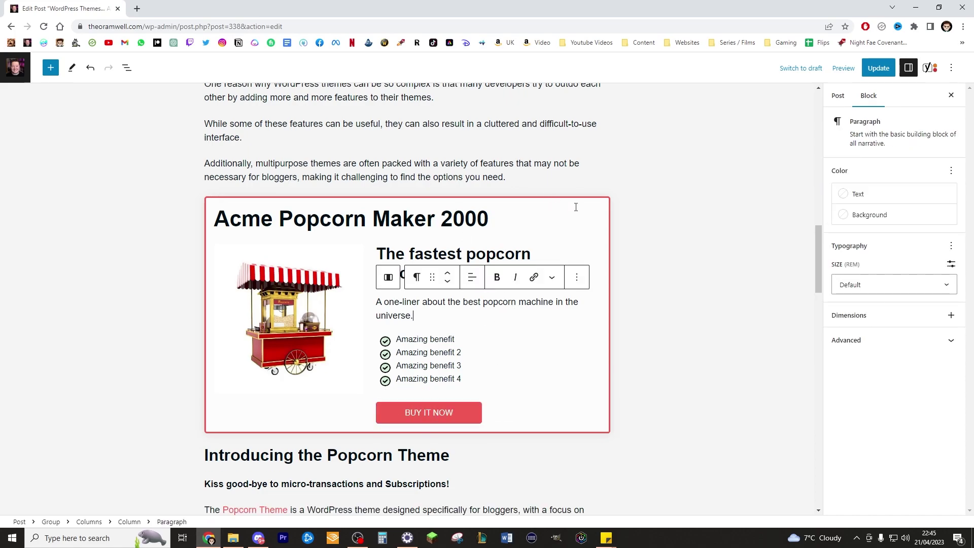
# Delete the Acme Popcorn Maker 2000 heading and Amazing benefit 3, then undo both deletions.
pyautogui.click(593, 213)
pyautogui.click(451, 191)
pyautogui.click(462, 399)
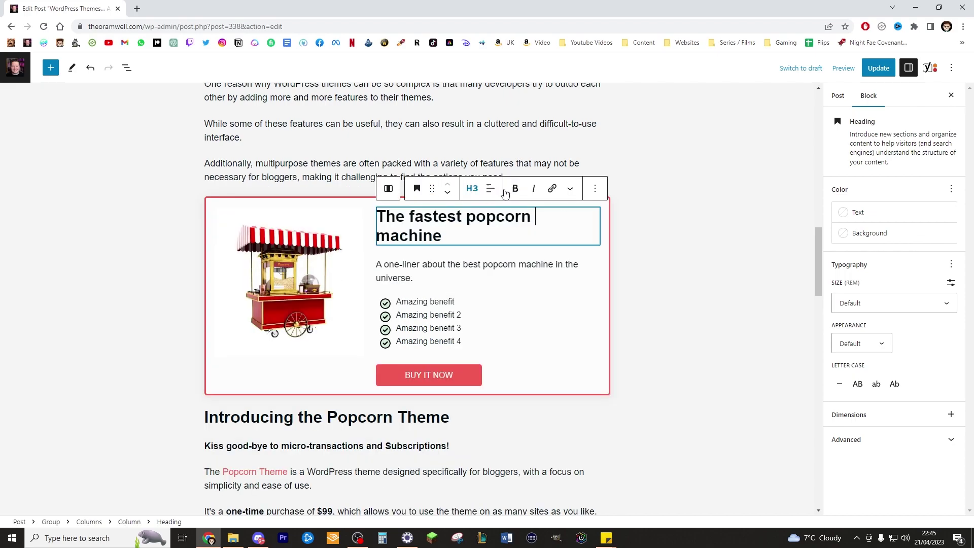
pyautogui.click(591, 329)
pyautogui.click(616, 304)
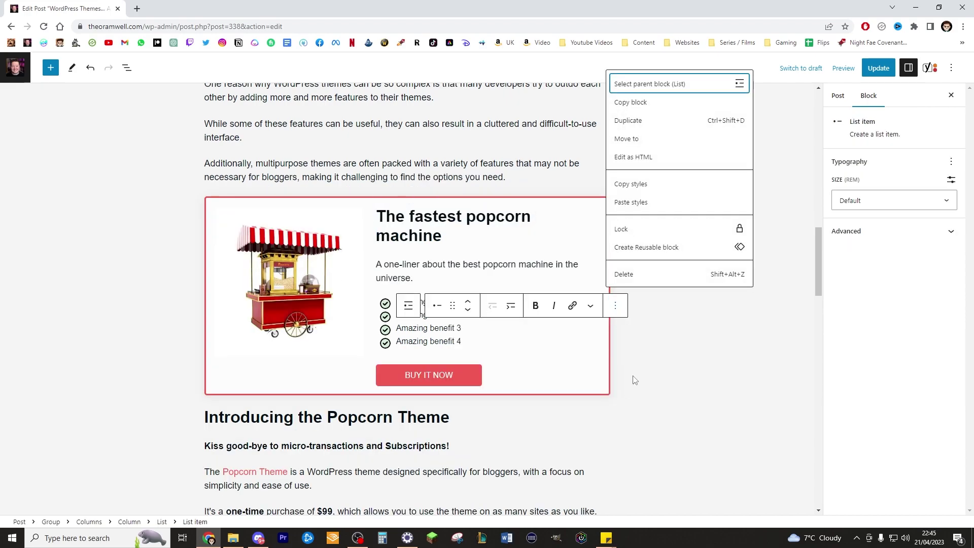
pyautogui.click(652, 279)
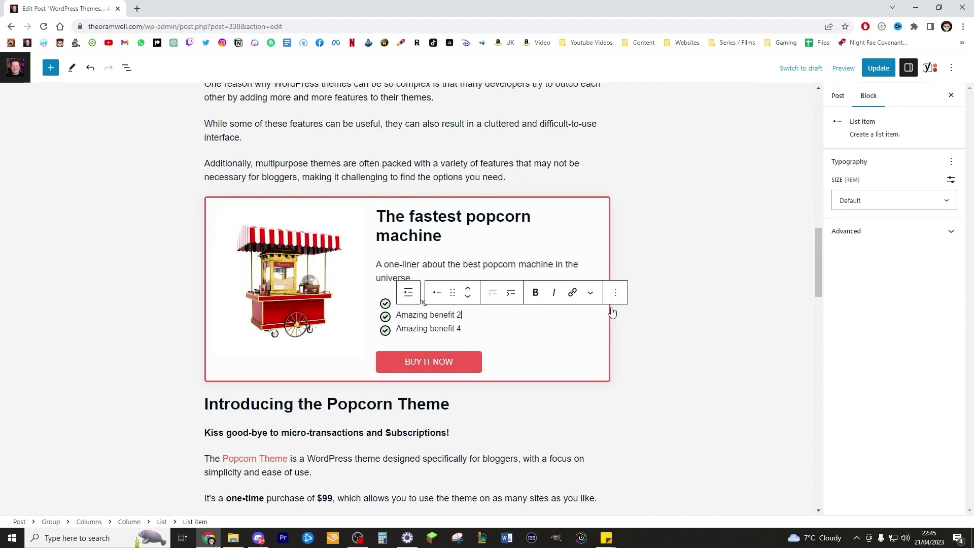
pyautogui.click(615, 294)
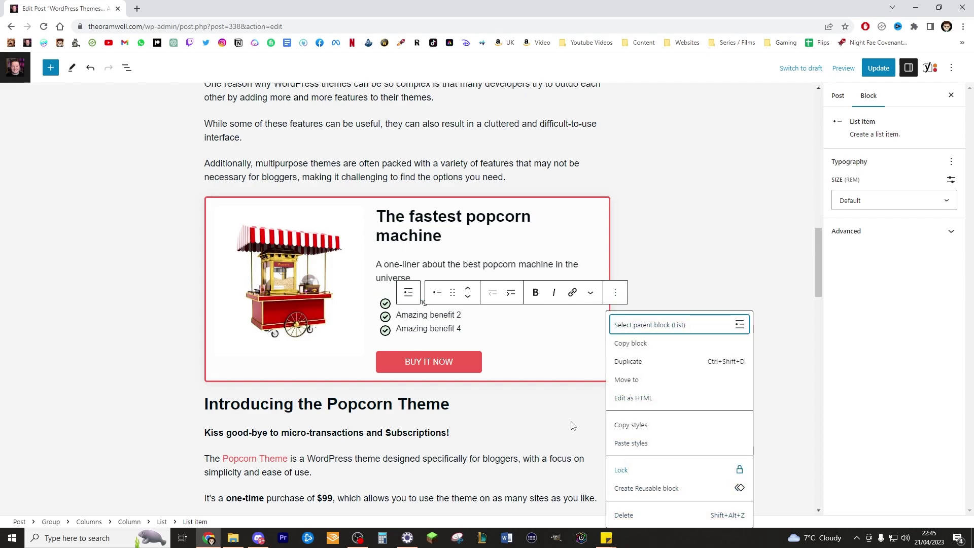
pyautogui.click(594, 308)
pyautogui.hotkey('ctrl', 'z')
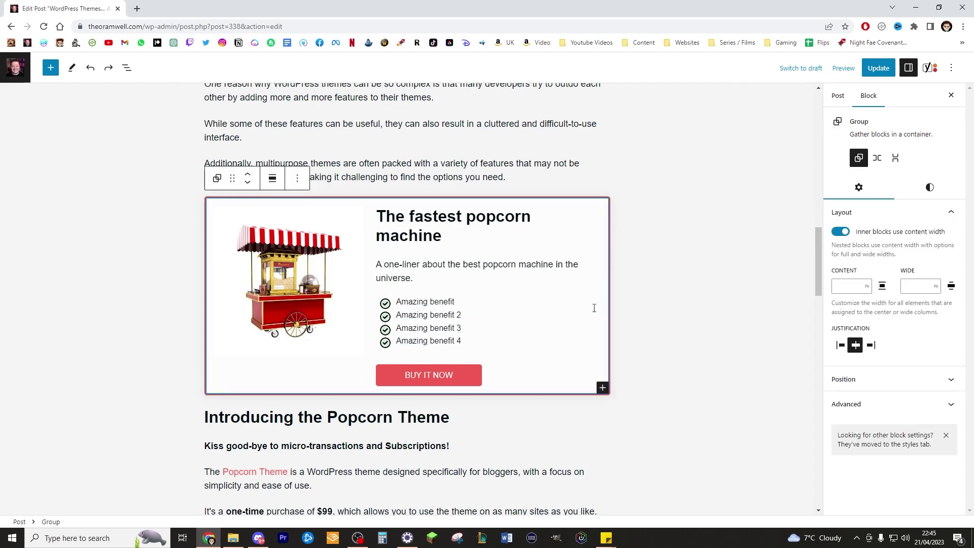
pyautogui.hotkey('ctrl', 'z')
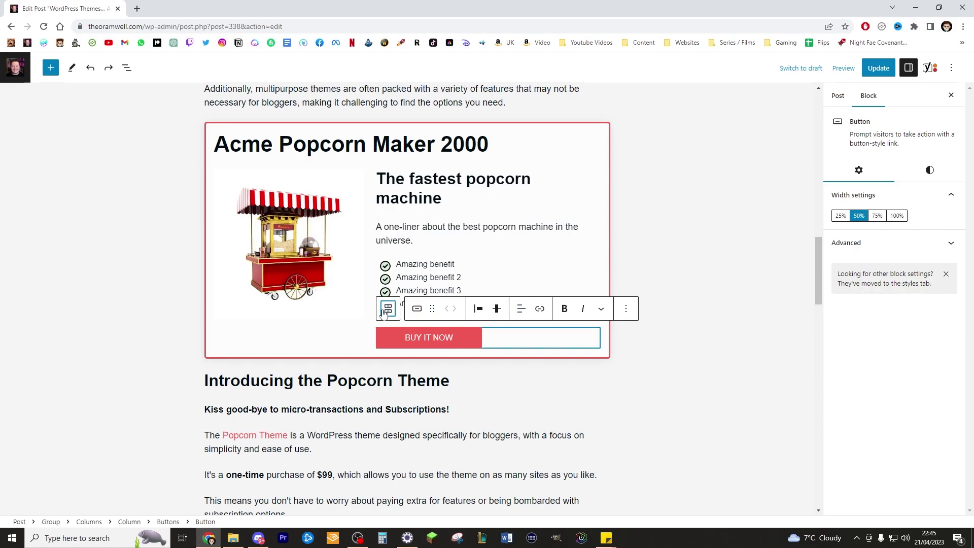
# Move up from the button's column through Columns to the enclosing Acme Popcorn Maker Group.
pyautogui.click(387, 308)
pyautogui.click(387, 308)
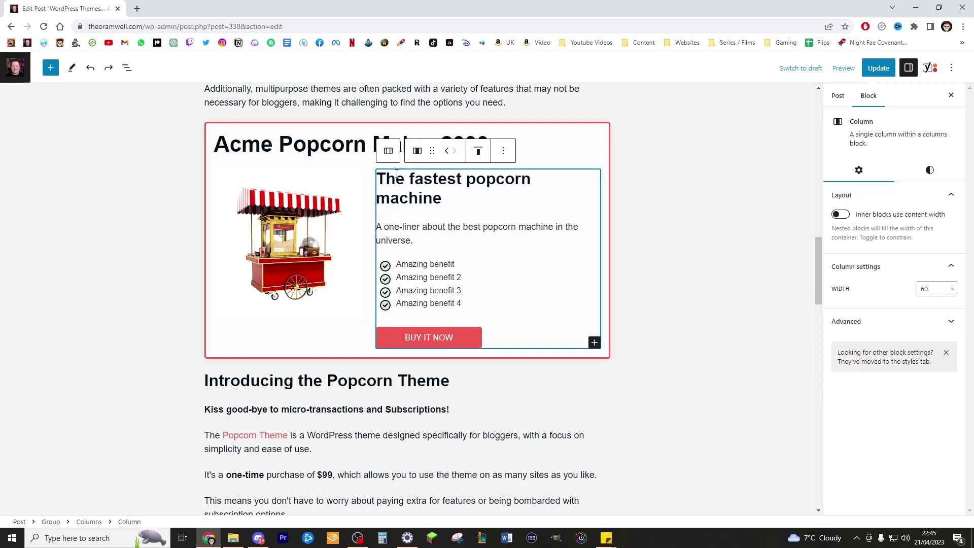
pyautogui.click(388, 151)
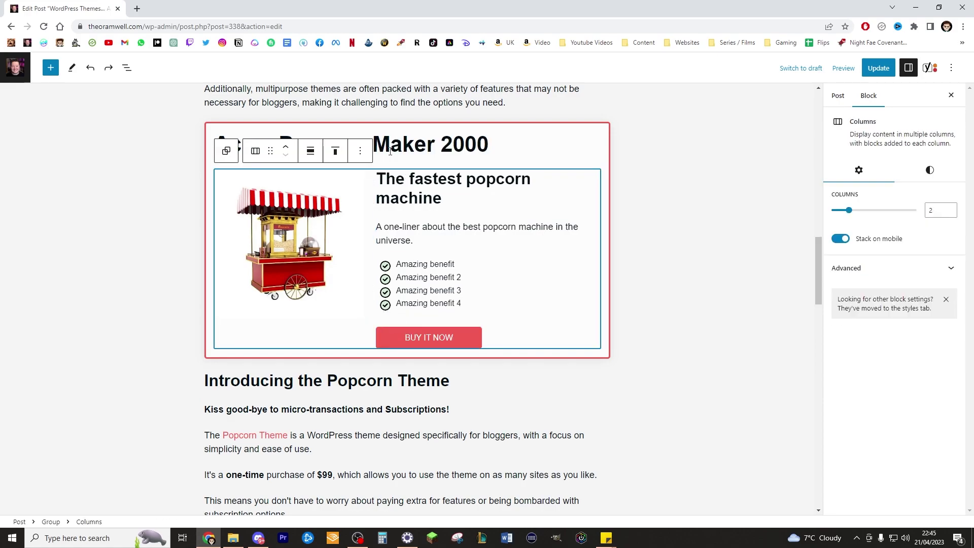
pyautogui.click(227, 151)
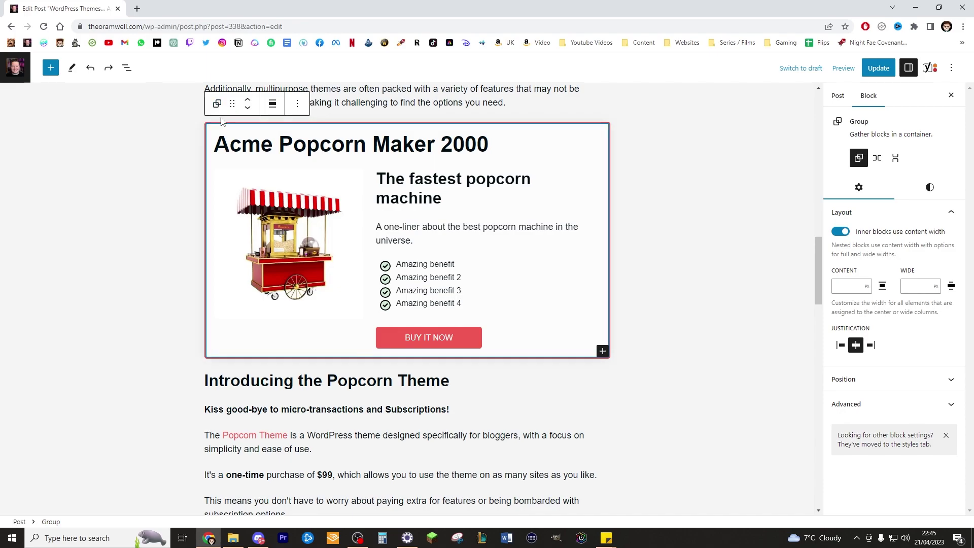
# In List View, delete the Acme Popcorn Maker product box group, undo, then redo the deletion.
pyautogui.click(126, 70)
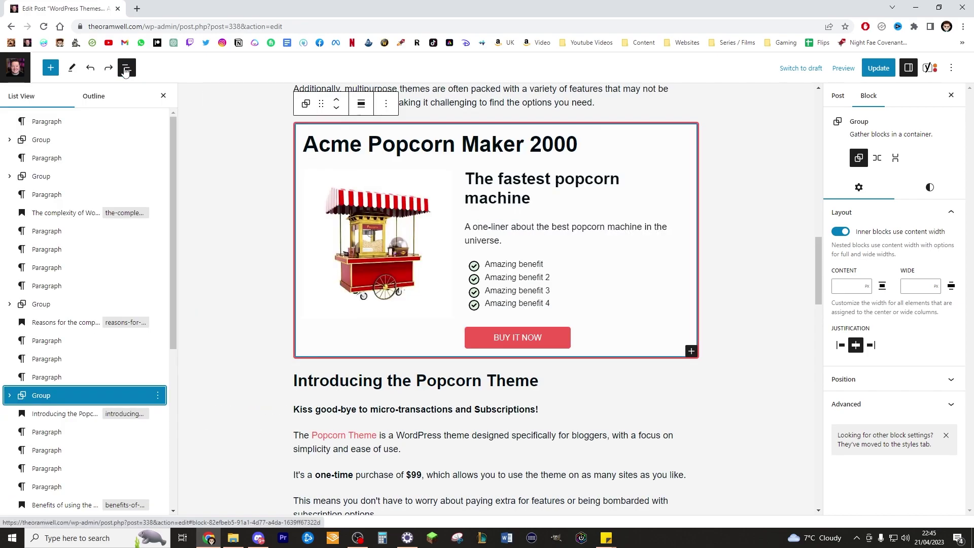
pyautogui.click(316, 274)
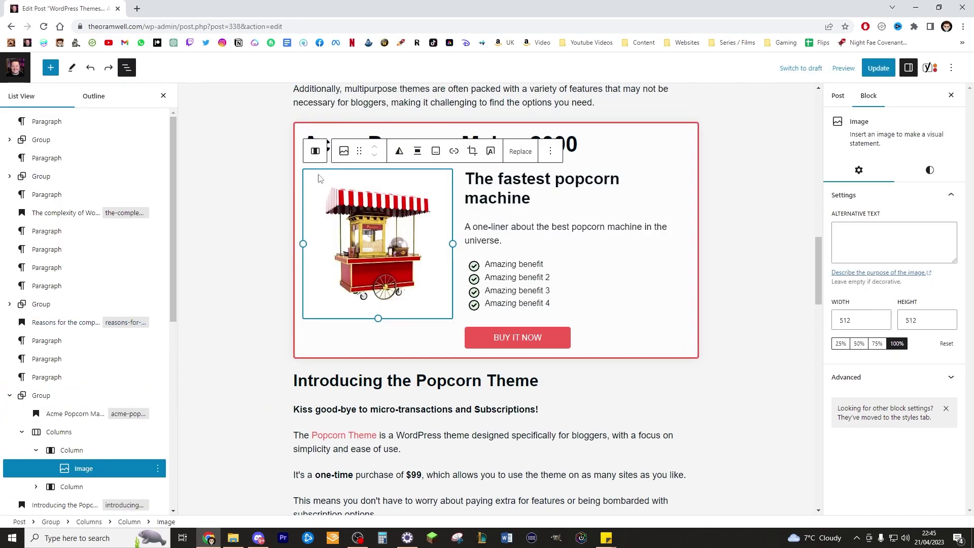
pyautogui.click(320, 126)
pyautogui.press('Delete')
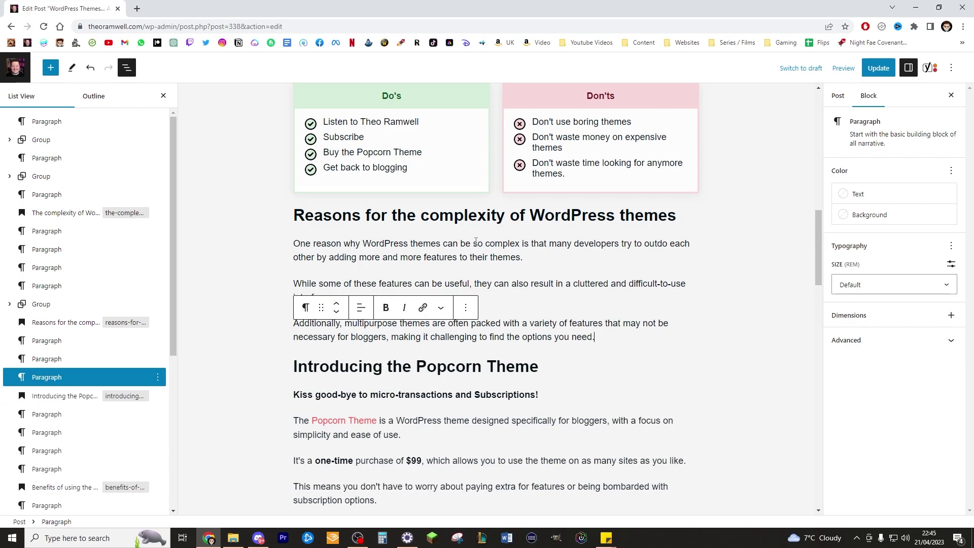
pyautogui.hotkey('ctrl', 'z')
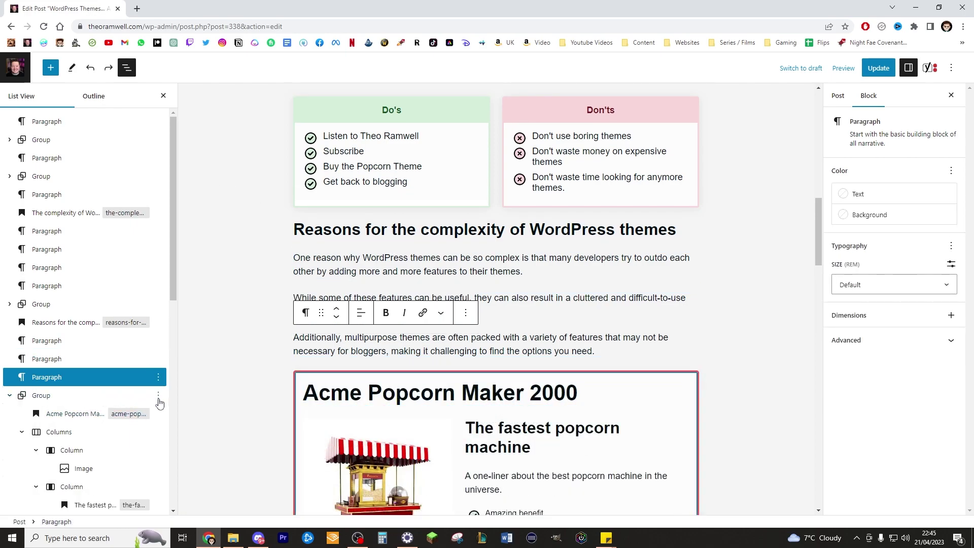
pyautogui.click(158, 398)
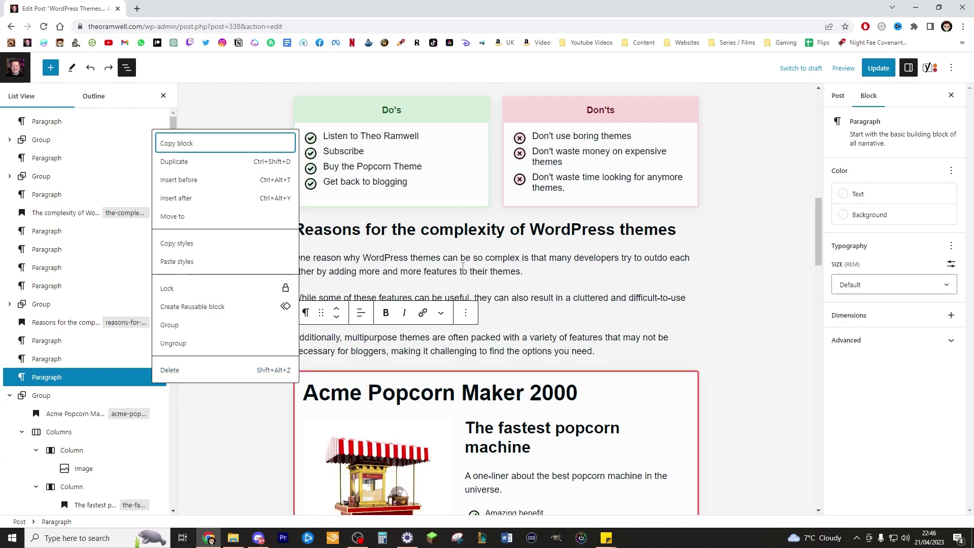
pyautogui.click(324, 304)
pyautogui.scroll(-1, 268, 272)
pyautogui.scroll(10, 375, 257)
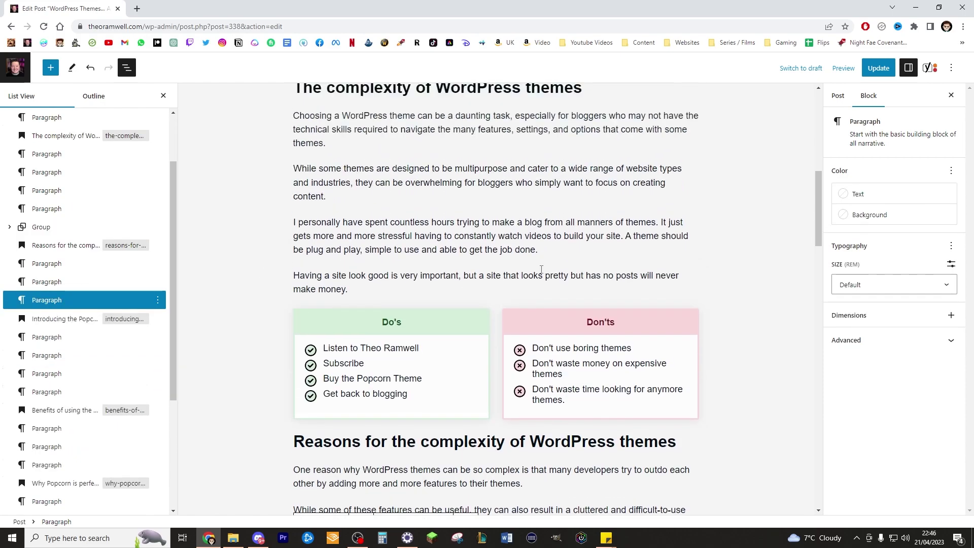
pyautogui.hotkey('ctrl', 'shift', 'z')
# Add a new empty block after the final STOP paragraph.
pyautogui.scroll(-6, 516, 311)
pyautogui.scroll(-8, 516, 310)
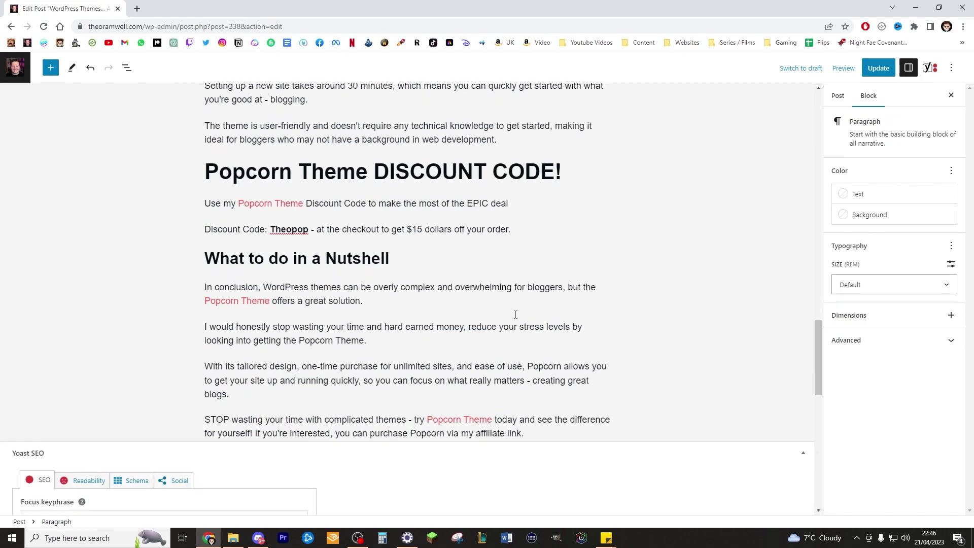
pyautogui.scroll(3, 577, 338)
pyautogui.click(539, 436)
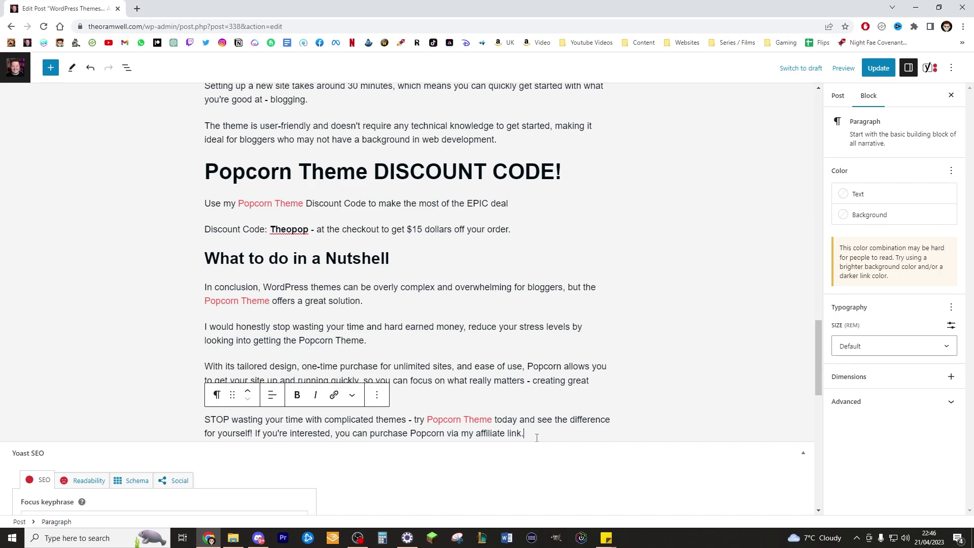
pyautogui.press('Return')
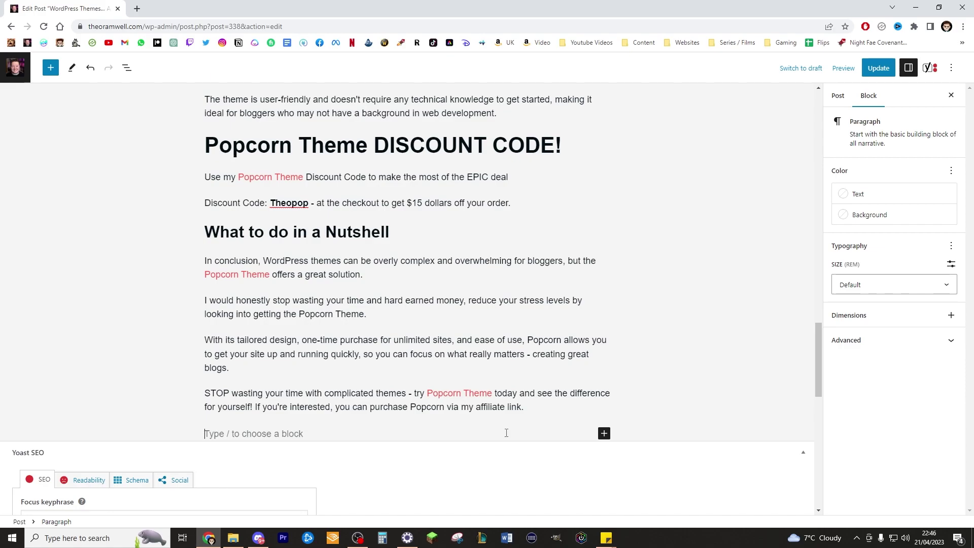
# Insert the 'Conclusion and final thoughts' pattern from the Popcorn general patterns.
pyautogui.click(604, 434)
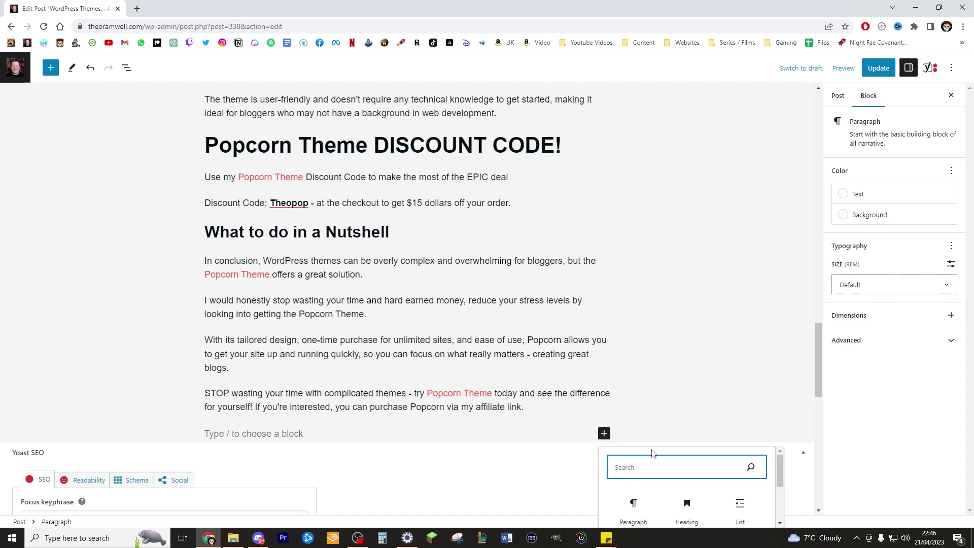
pyautogui.scroll(-2, 737, 345)
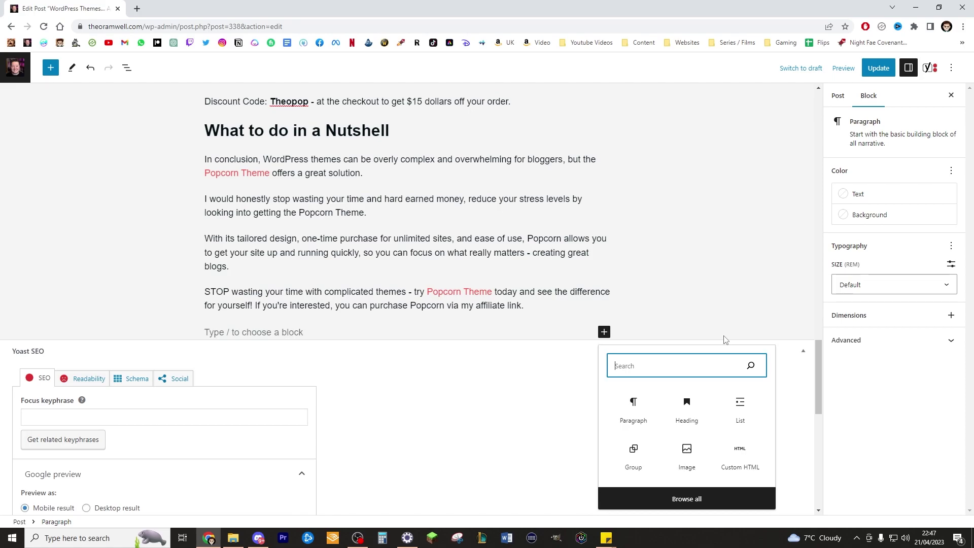
pyautogui.write('con')
pyautogui.write('d')
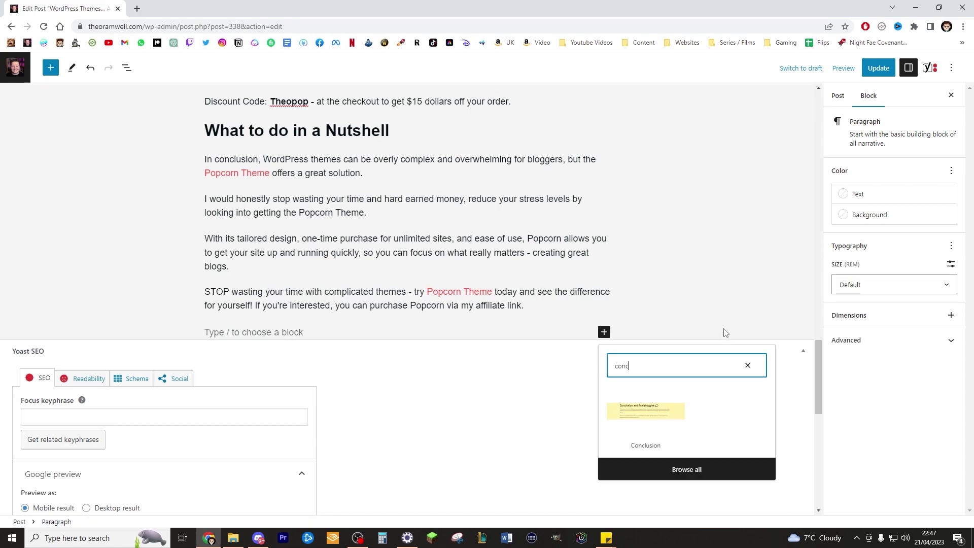
pyautogui.scroll(-1, 726, 334)
pyautogui.click(748, 315)
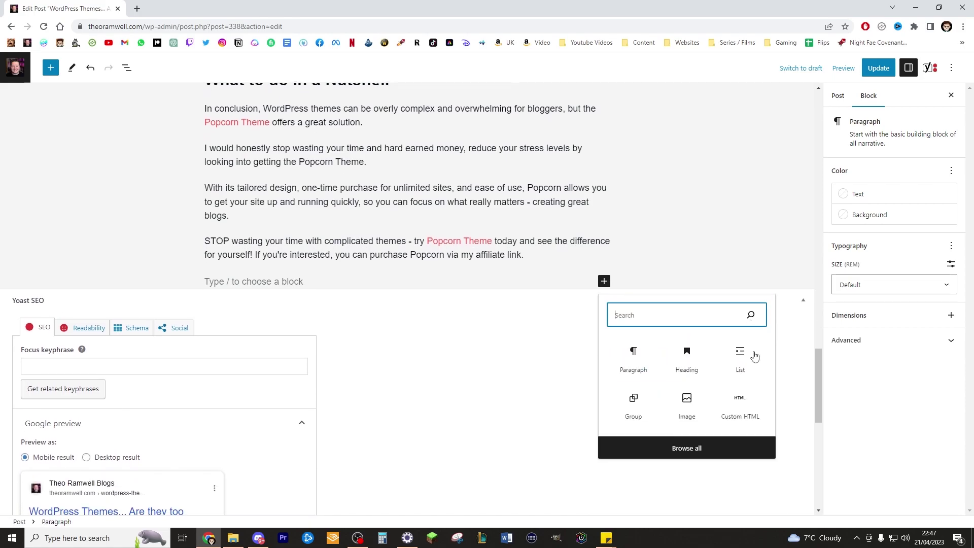
pyautogui.click(701, 445)
pyautogui.click(75, 133)
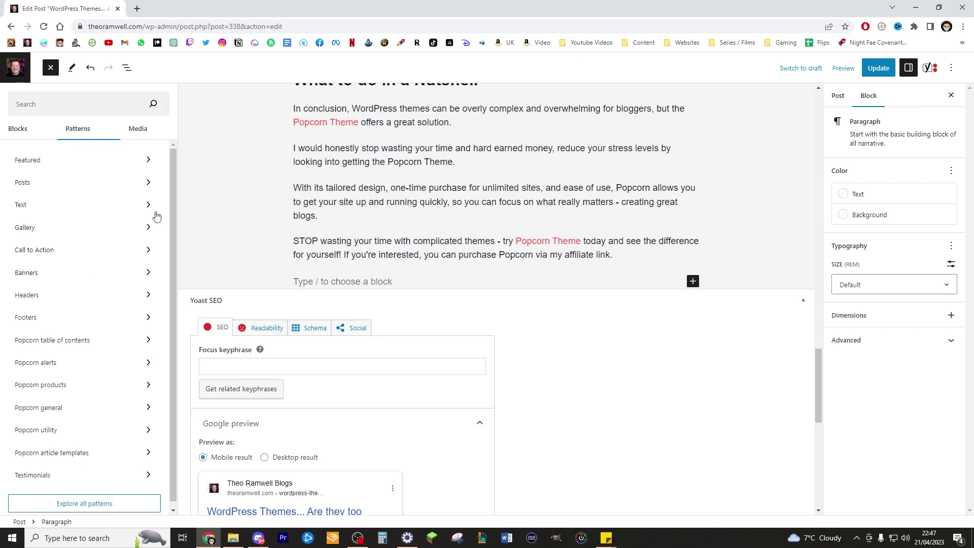
pyautogui.click(93, 405)
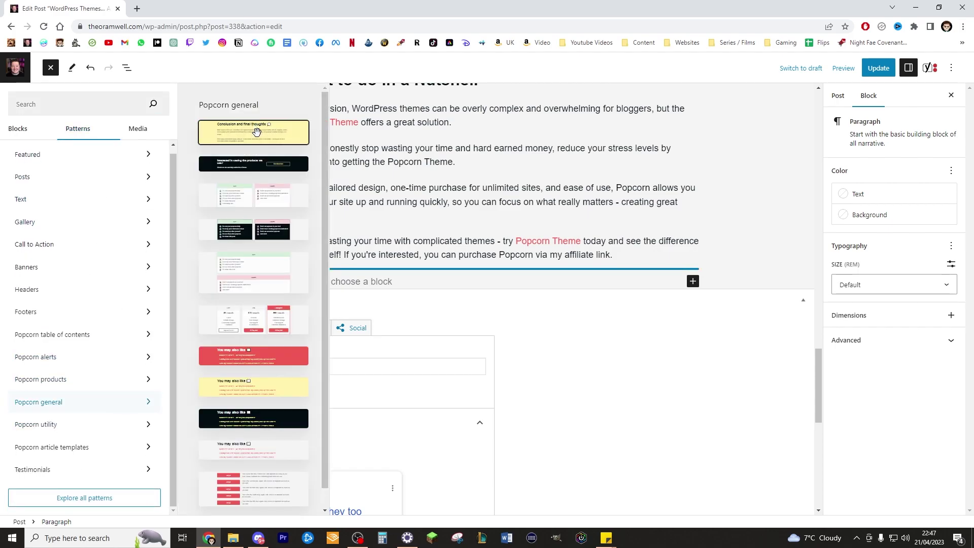
pyautogui.click(255, 127)
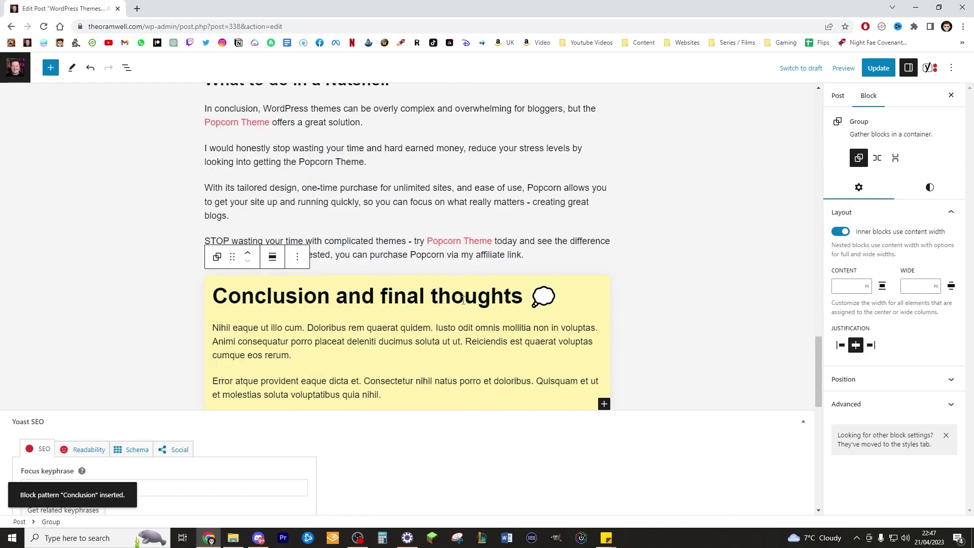
# Delete the two placeholder paragraphs from the yellow box.
pyautogui.doubleClick(401, 341)
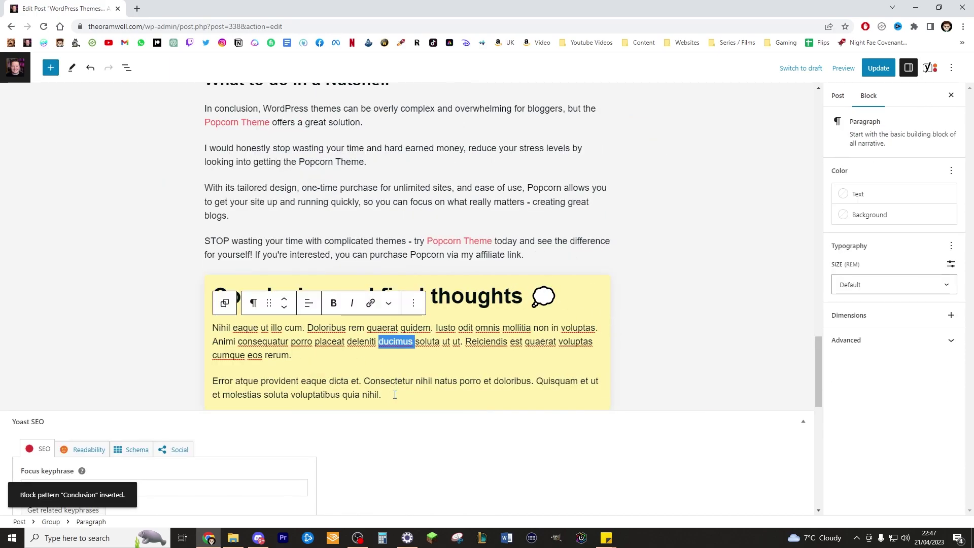
pyautogui.moveTo(382, 395); pyautogui.dragTo(210, 326)
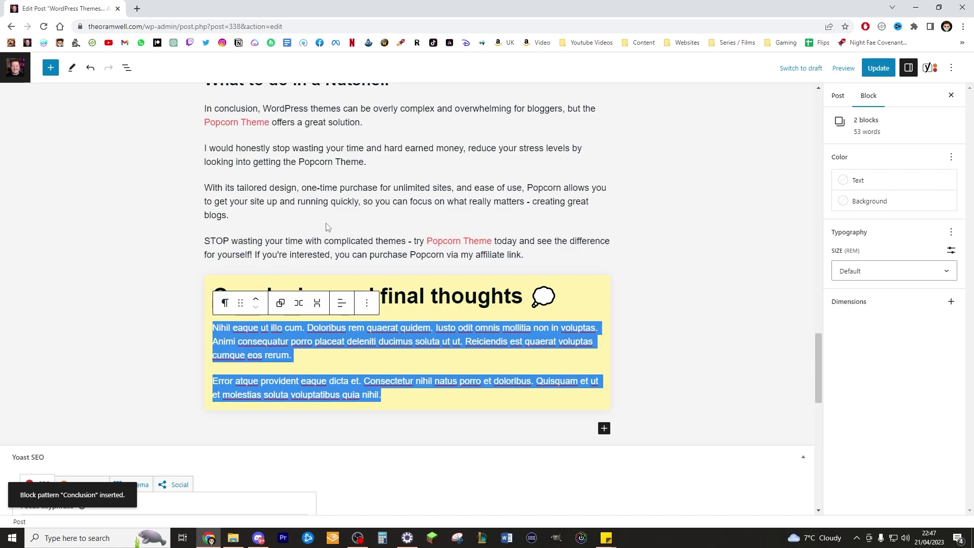
pyautogui.press('BackSpace')
# Copy the four Nutshell conclusion paragraphs into the yellow box.
pyautogui.click(528, 422)
pyautogui.moveTo(528, 422); pyautogui.dragTo(207, 280)
pyautogui.hotkey('ctrl', 'c')
pyautogui.scroll(-4, 253, 299)
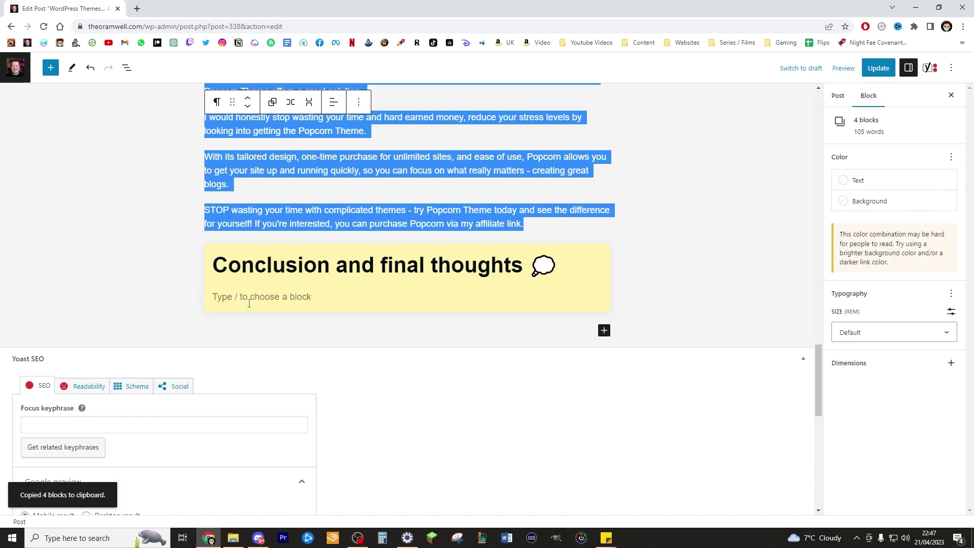
pyautogui.click(283, 291)
pyautogui.hotkey('ctrl', 'v')
pyautogui.scroll(2, 326, 156)
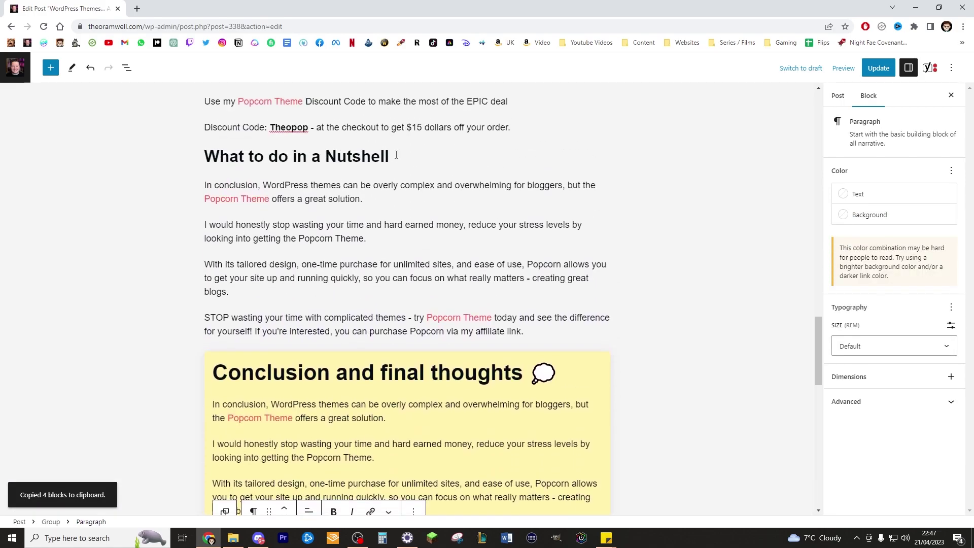
# Make 'What to do in a Nutshell' the yellow box heading and remove the leftover empty heading.
pyautogui.moveTo(396, 155); pyautogui.dragTo(206, 151)
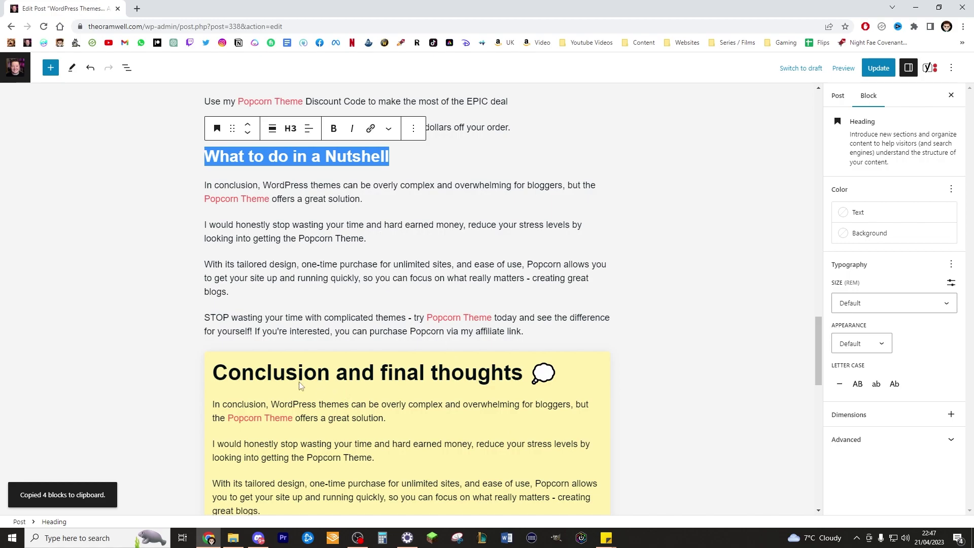
pyautogui.hotkey('ctrl', 'z')
pyautogui.hotkey('ctrl', 'z')
pyautogui.hotkey('ctrl', 'z')
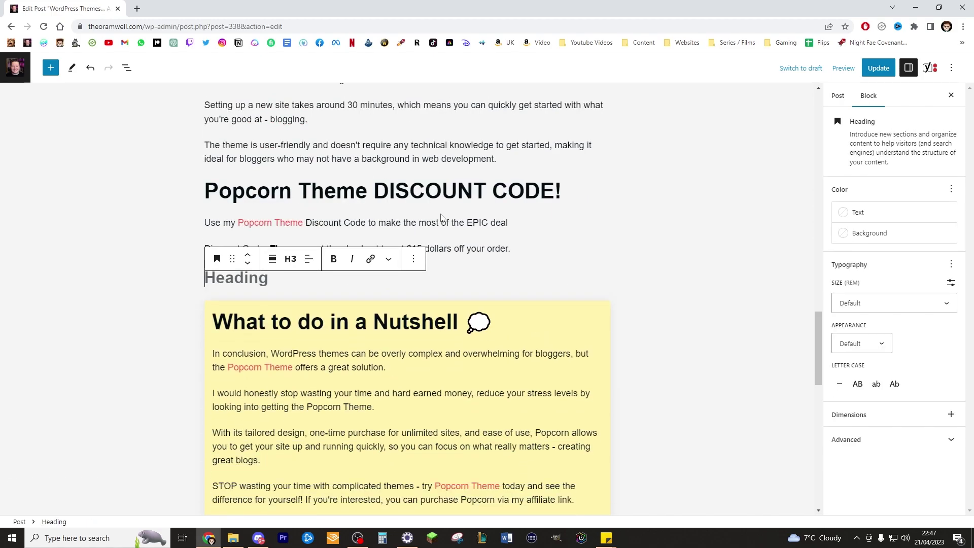
pyautogui.press('BackSpace')
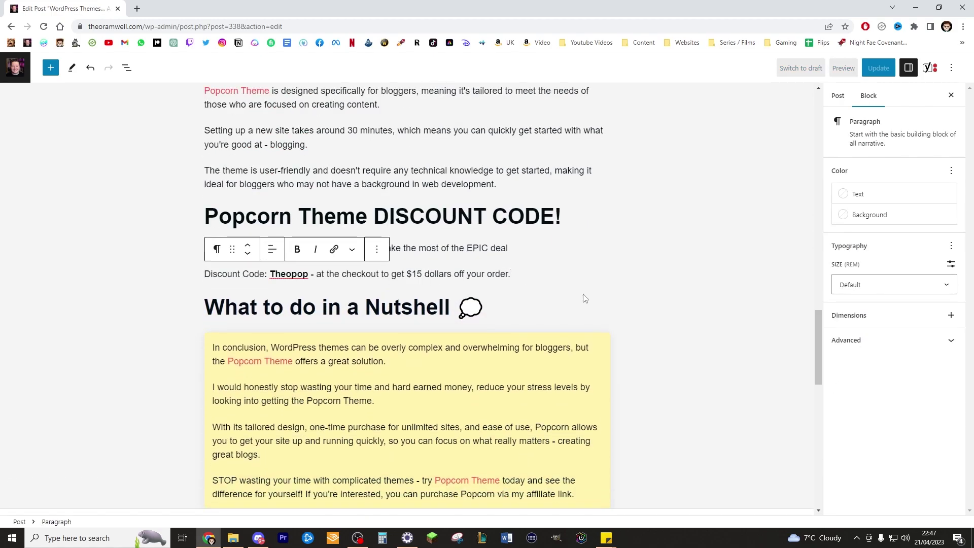
pyautogui.scroll(-2, 590, 292)
pyautogui.click(674, 292)
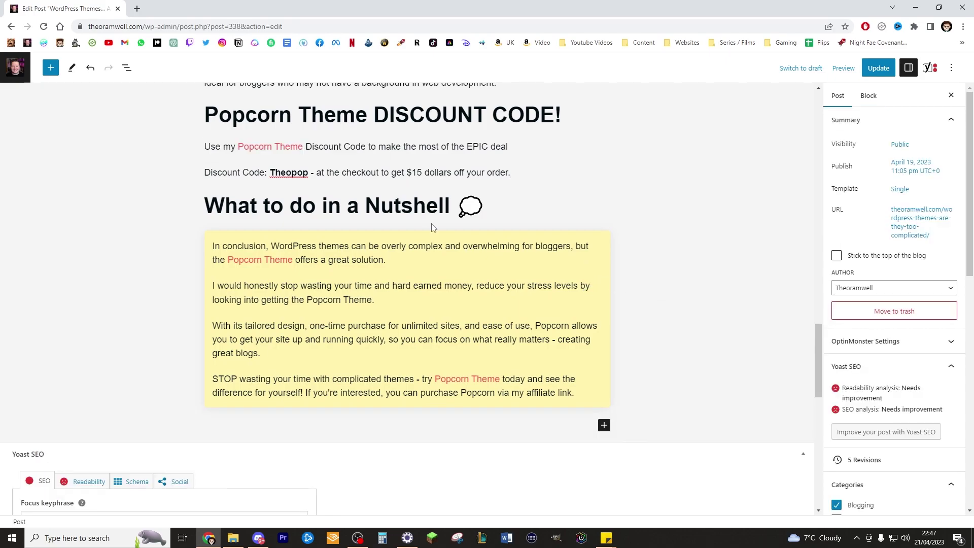
pyautogui.hotkey('ctrl', 'z')
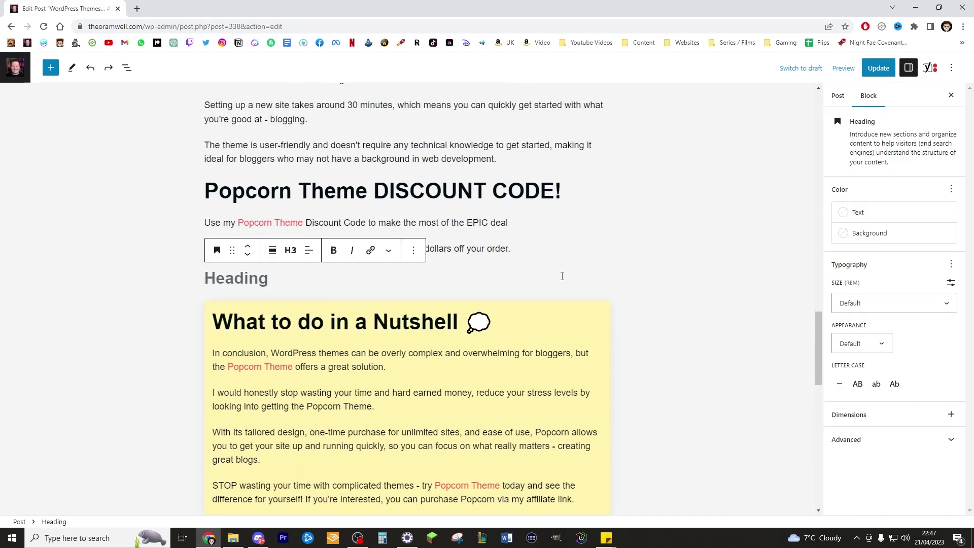
pyautogui.press('BackSpace')
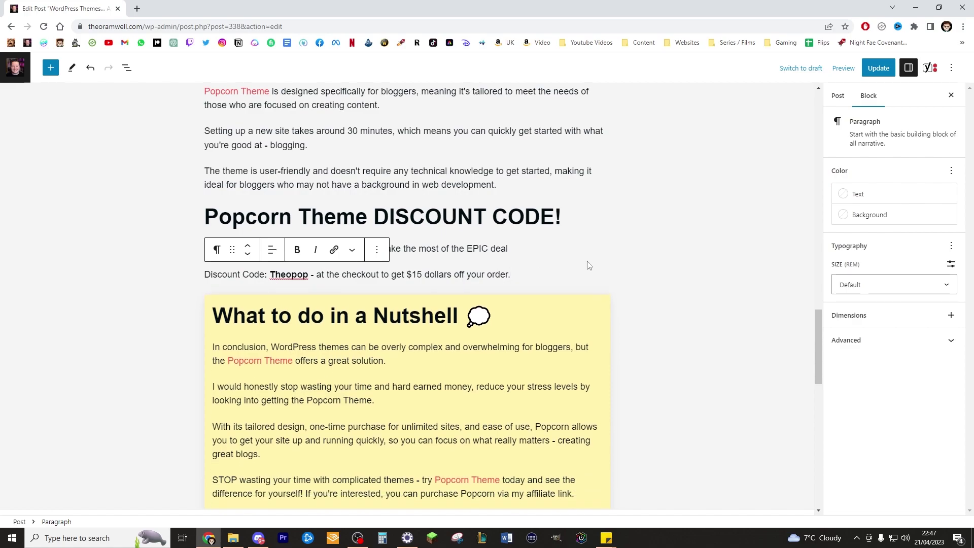
pyautogui.scroll(-3, 603, 253)
pyautogui.scroll(5, 602, 260)
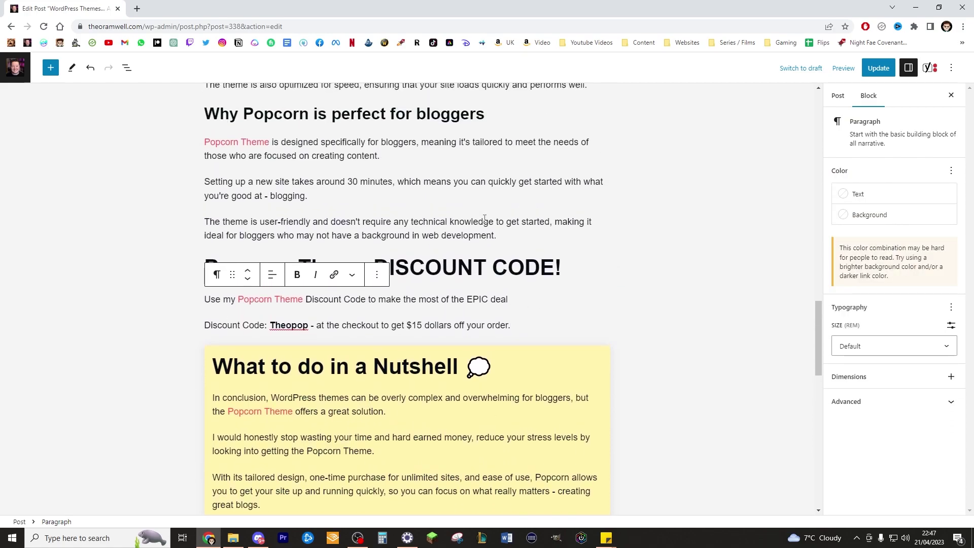
pyautogui.scroll(-7, 536, 305)
# Below the yellow box, insert the Popcorn general 'You may also like' pattern.
pyautogui.click(615, 252)
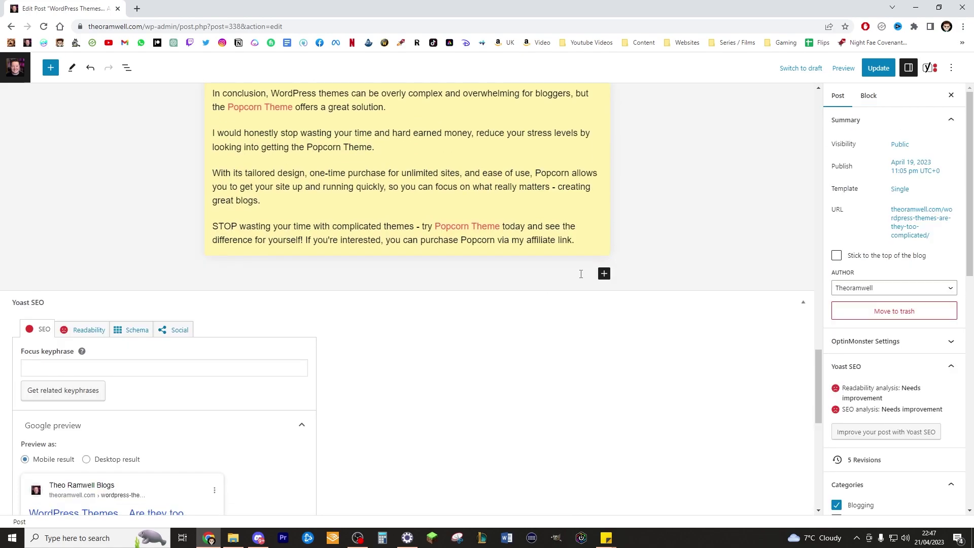
pyautogui.scroll(2, 583, 305)
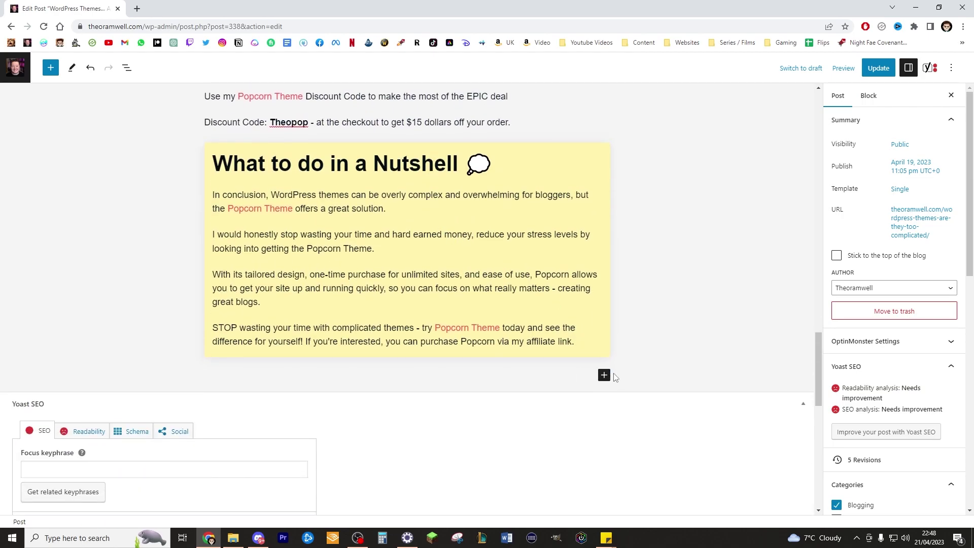
pyautogui.click(603, 375)
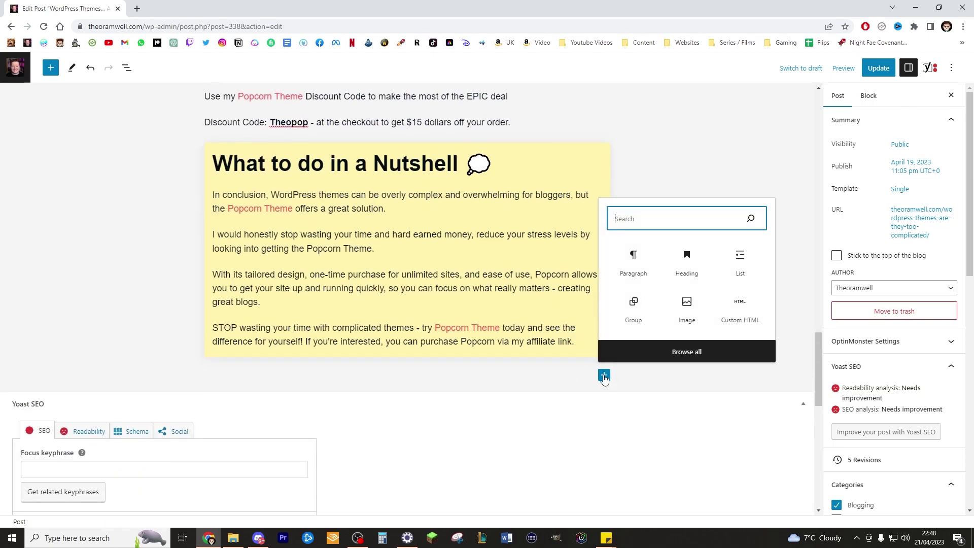
pyautogui.click(661, 352)
pyautogui.click(77, 128)
pyautogui.scroll(-1, 147, 304)
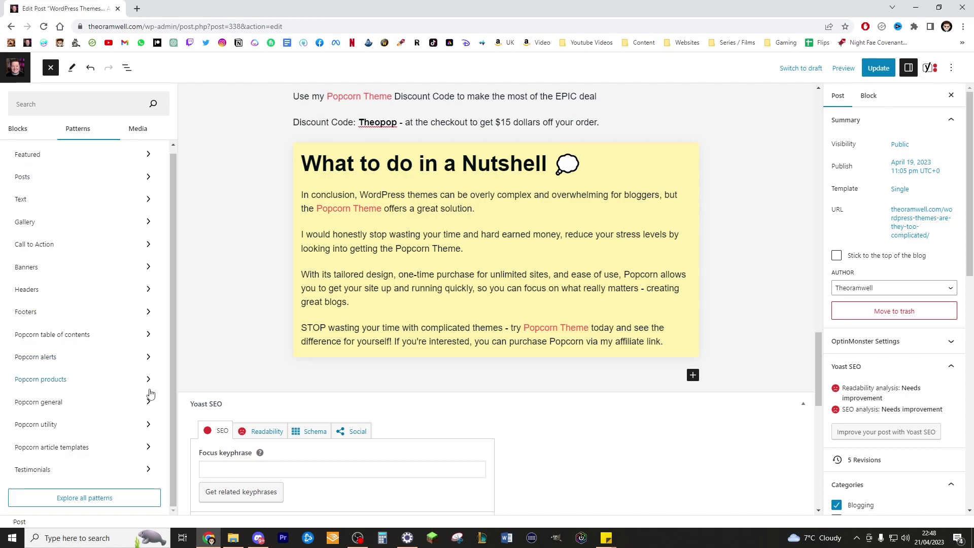
pyautogui.click(103, 397)
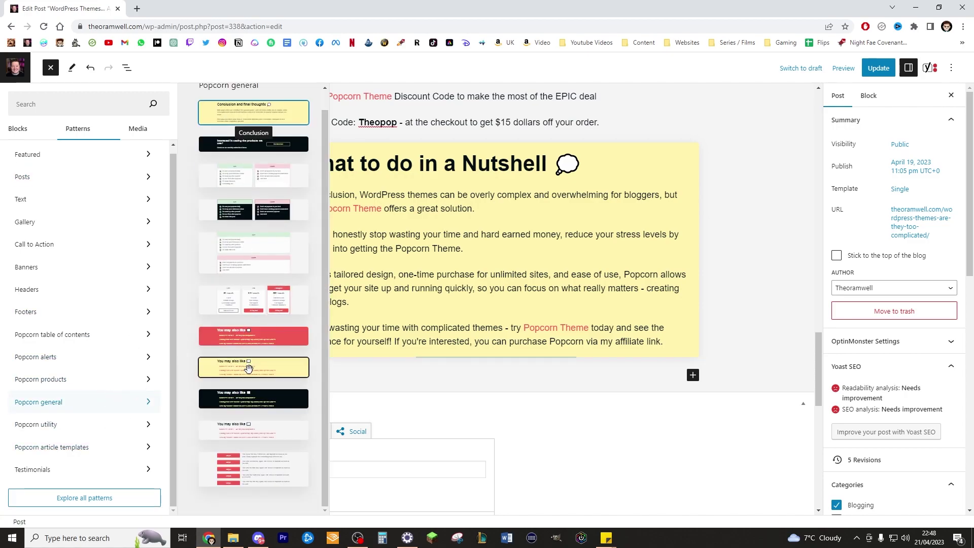
pyautogui.click(263, 431)
pyautogui.scroll(-1, 742, 371)
pyautogui.click(741, 371)
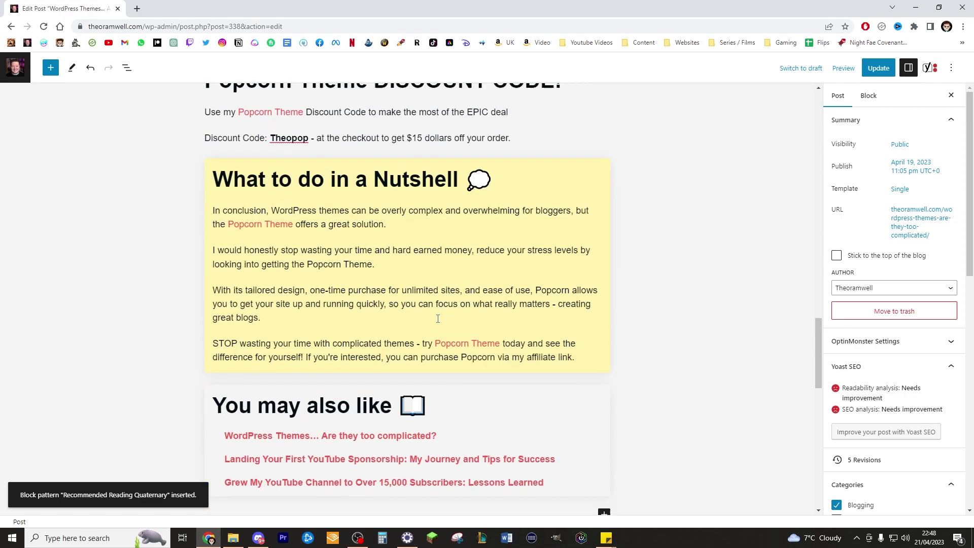
pyautogui.click(442, 295)
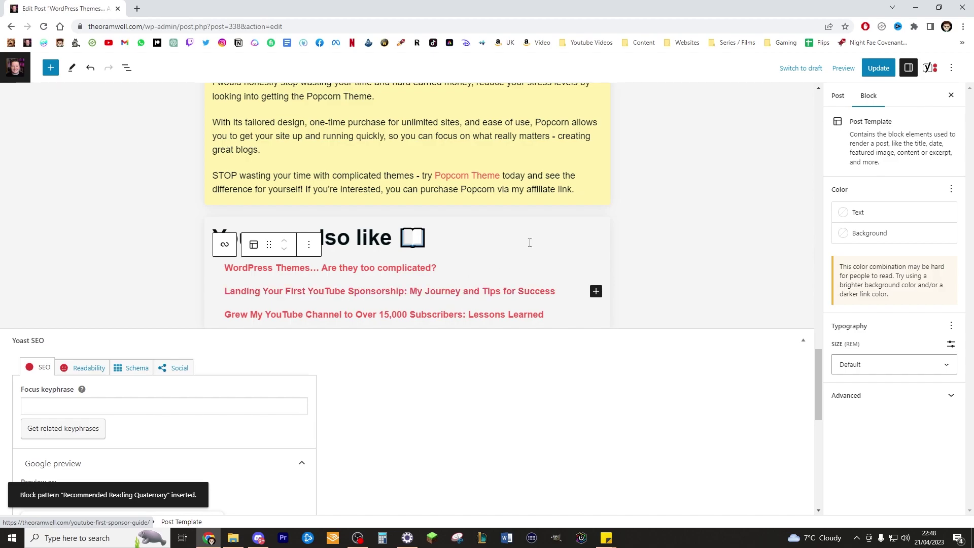
# Add a Keyword filter 'Popcorn' to the related-posts query, keeping sticky posts included.
pyautogui.click(555, 233)
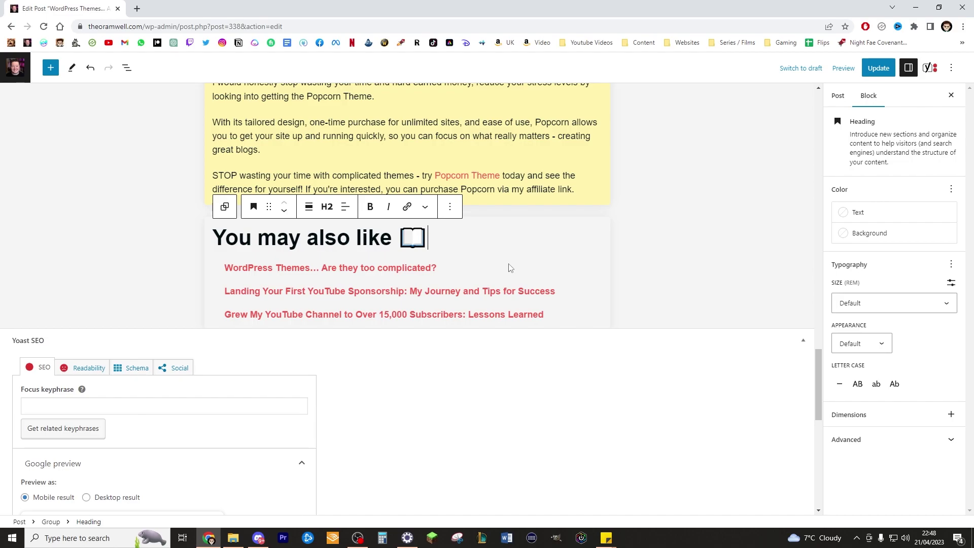
pyautogui.click(511, 268)
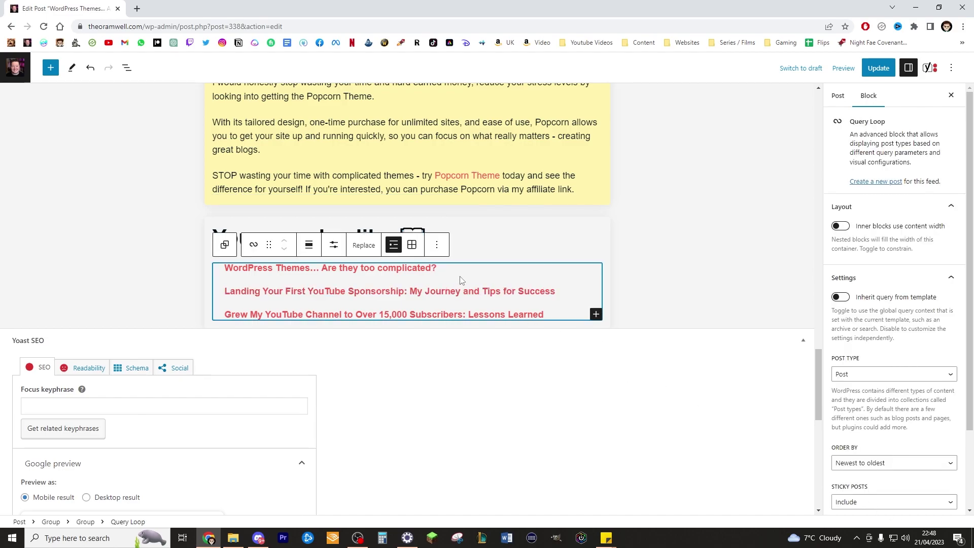
pyautogui.scroll(-1, 875, 490)
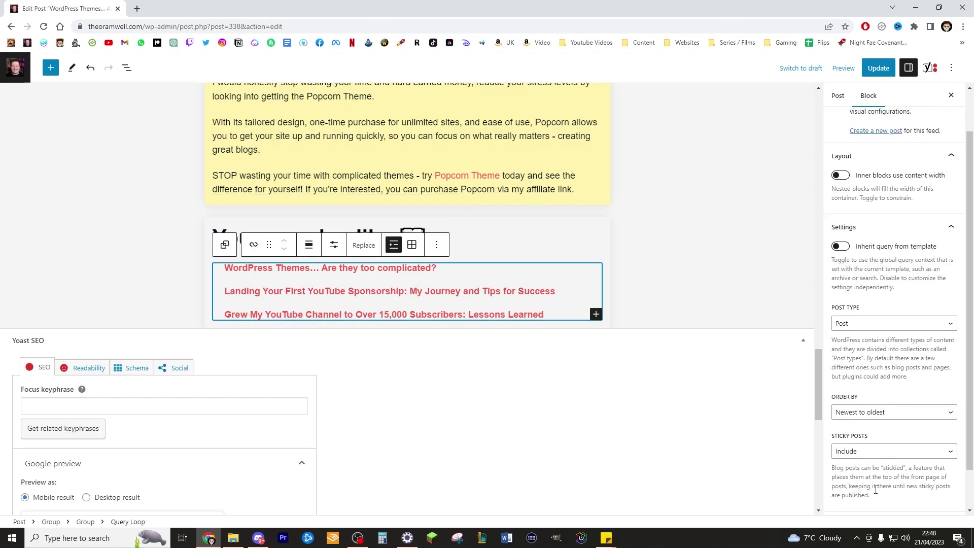
pyautogui.click(875, 454)
pyautogui.click(868, 464)
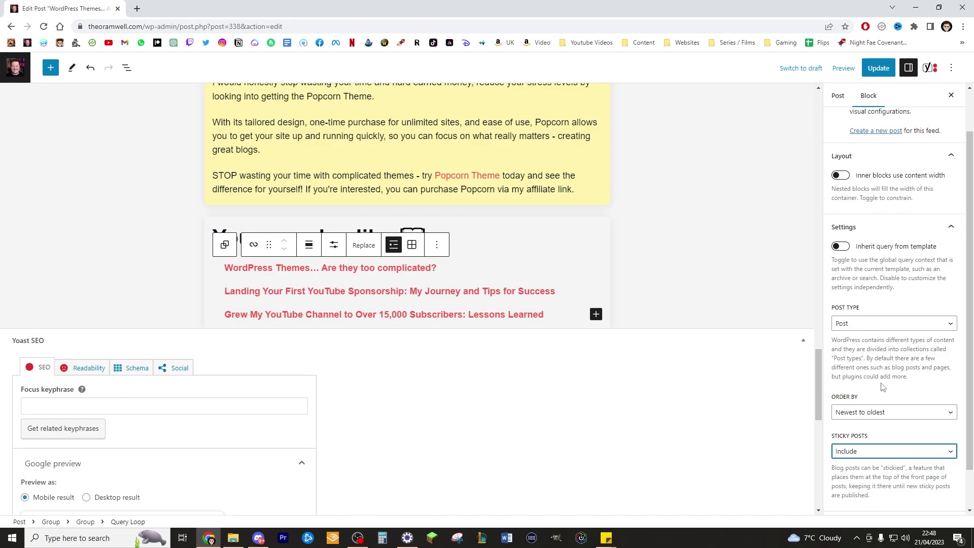
pyautogui.scroll(-1, 913, 441)
pyautogui.click(951, 480)
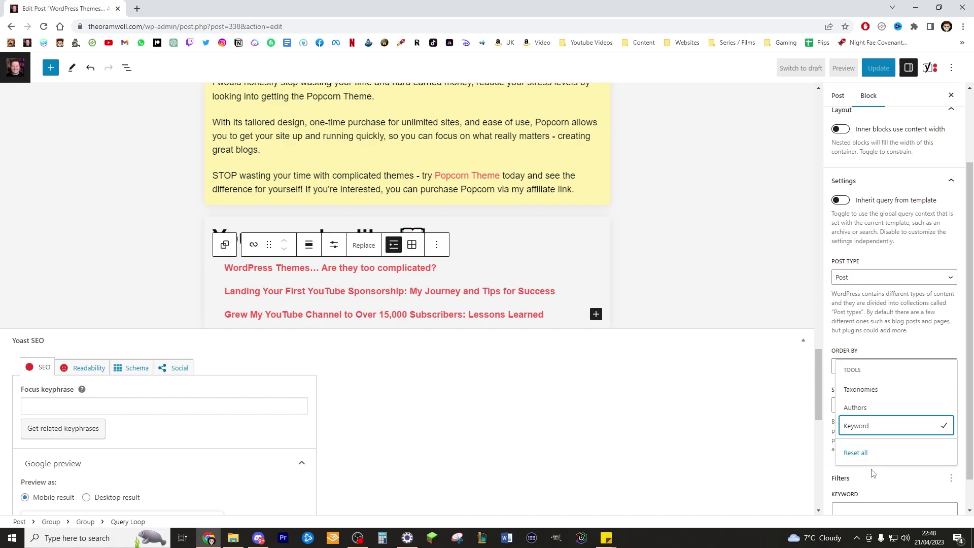
pyautogui.click(872, 425)
pyautogui.write('Popcorn')
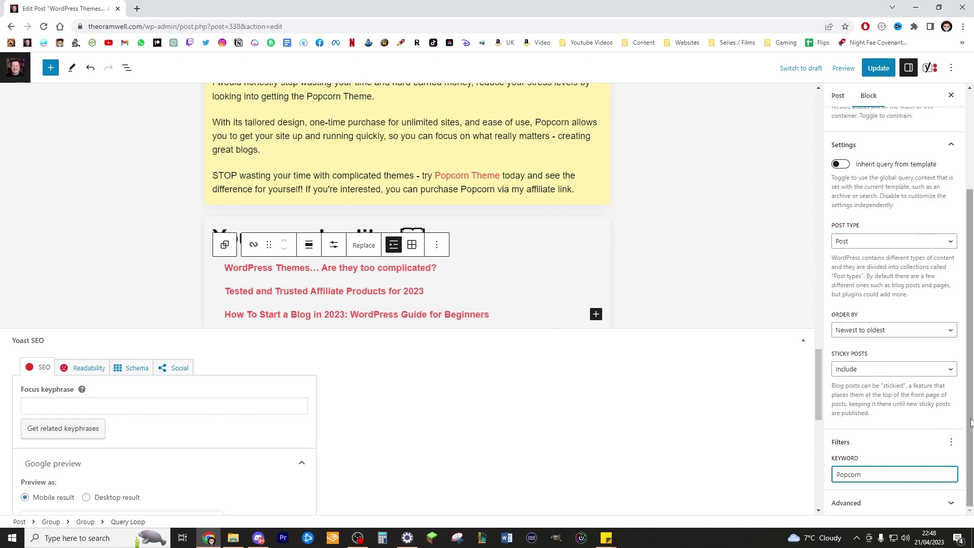
# Set the query's items per page to 5 in its display settings.
pyautogui.click(363, 245)
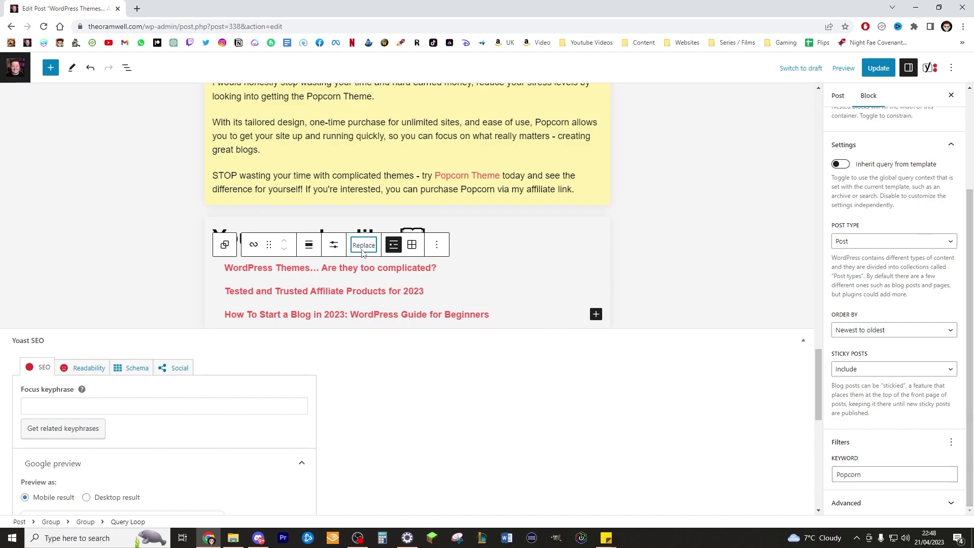
pyautogui.click(629, 152)
pyautogui.click(333, 245)
pyautogui.moveTo(417, 275); pyautogui.dragTo(404, 280)
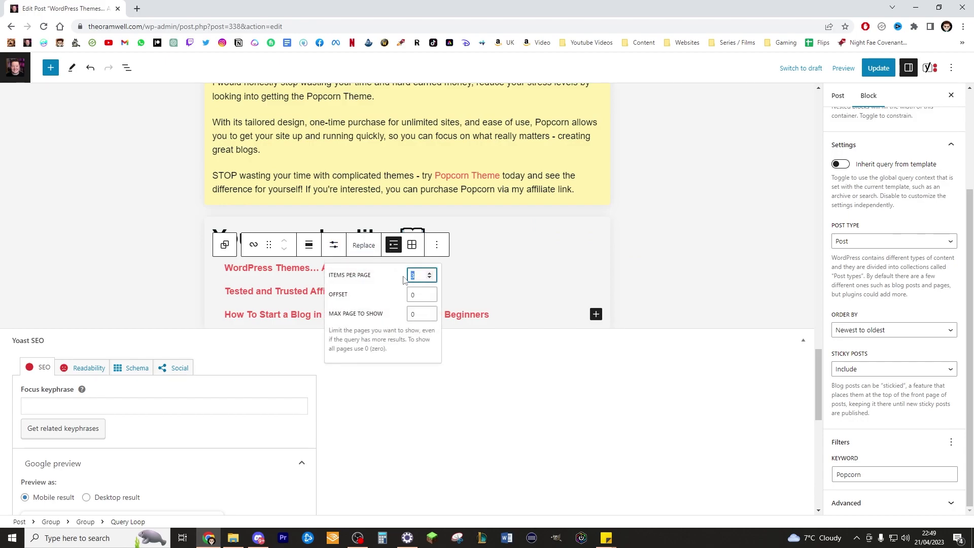
pyautogui.write('5')
pyautogui.click(506, 282)
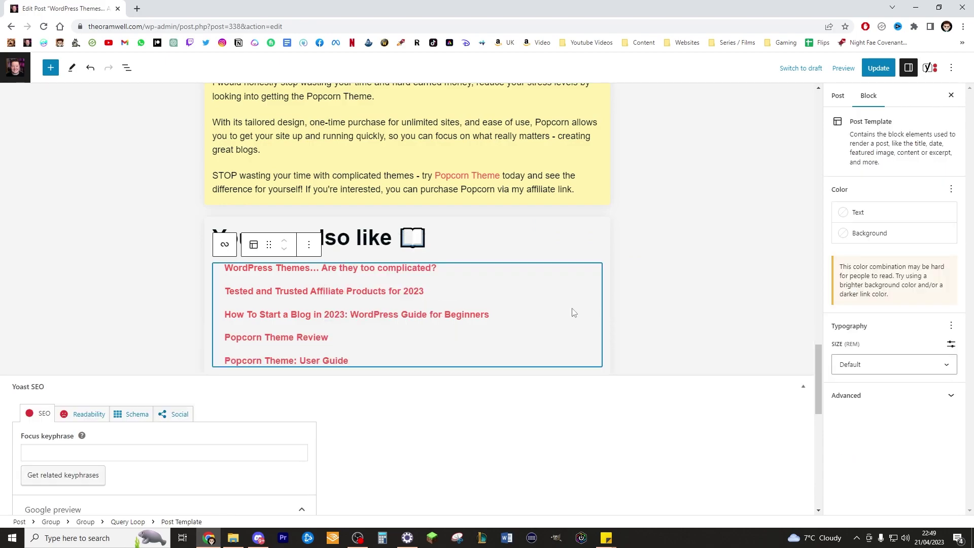
pyautogui.click(464, 245)
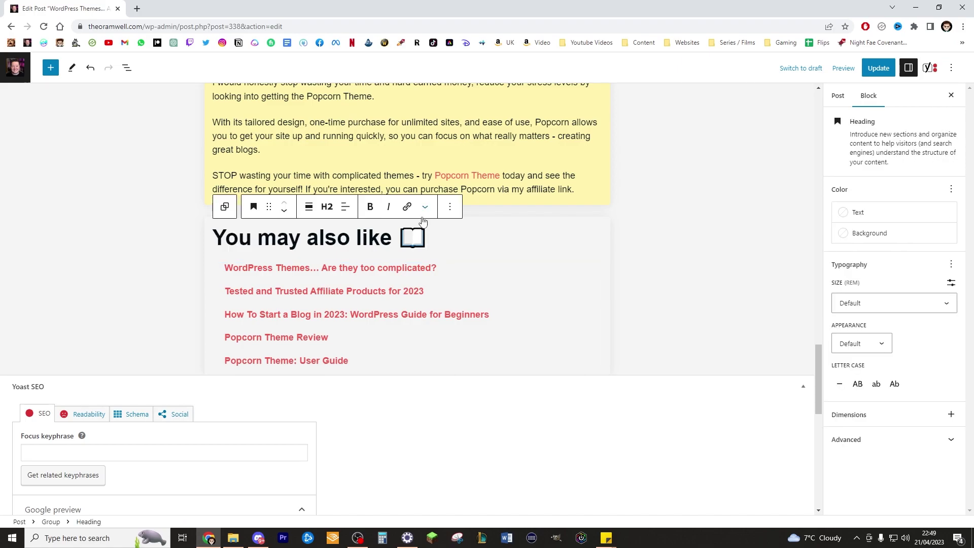
# Review the whole post from top to bottom, then save it with Ctrl+S.
pyautogui.scroll(20, 623, 200)
pyautogui.scroll(-16, 623, 201)
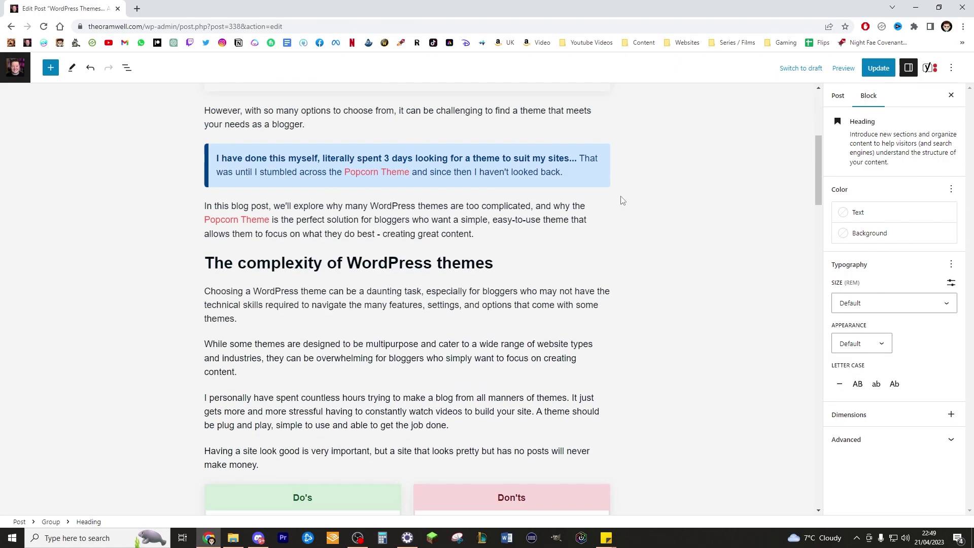
pyautogui.scroll(12, 622, 201)
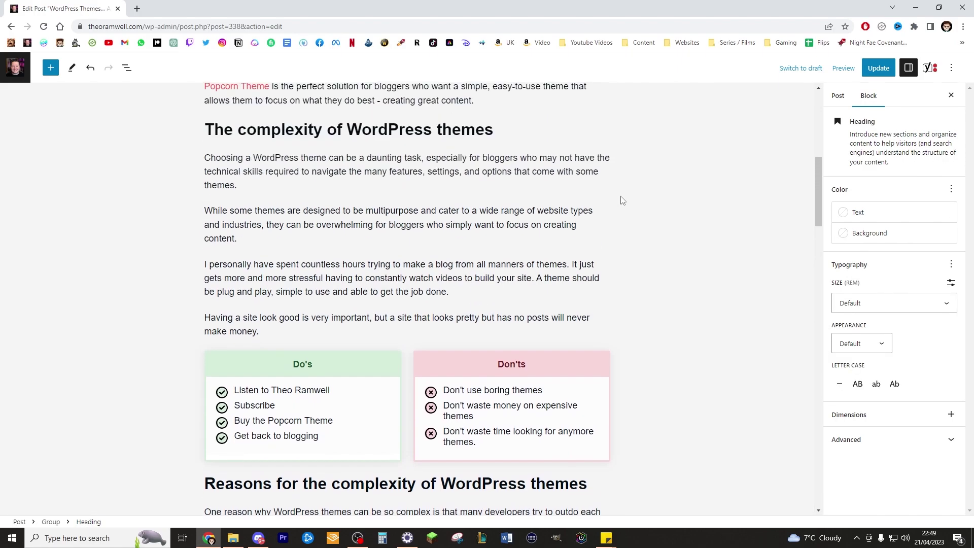
pyautogui.scroll(2, 623, 201)
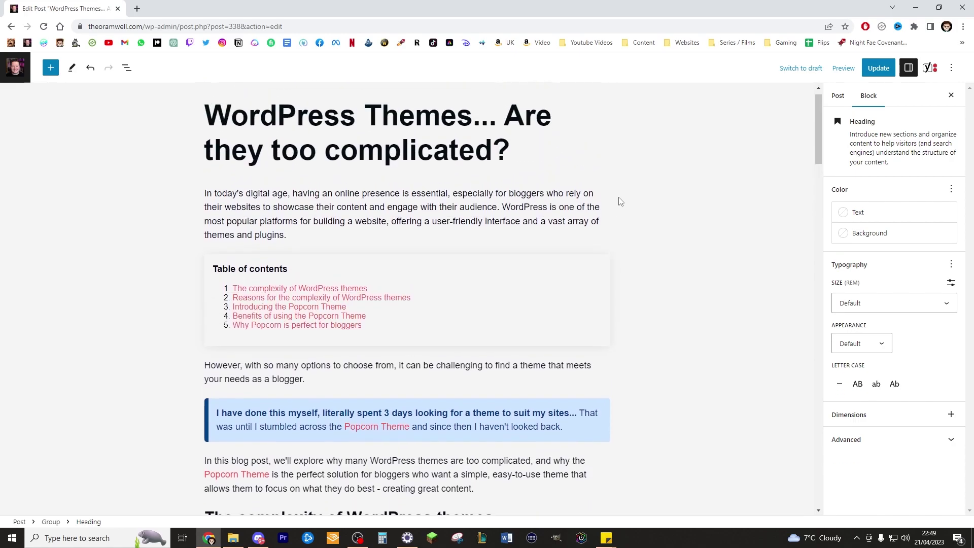
pyautogui.scroll(-7, 602, 185)
pyautogui.scroll(-10, 597, 177)
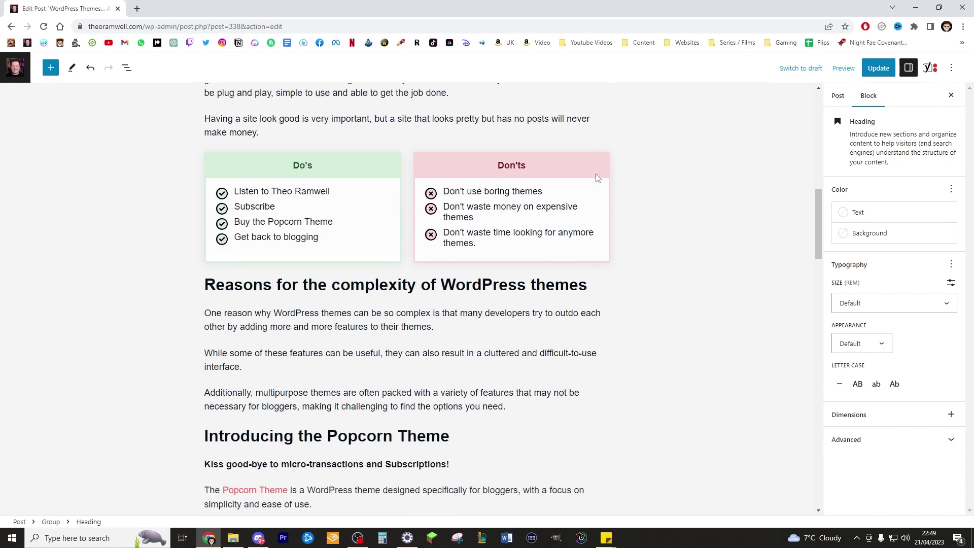
pyautogui.scroll(-7, 596, 174)
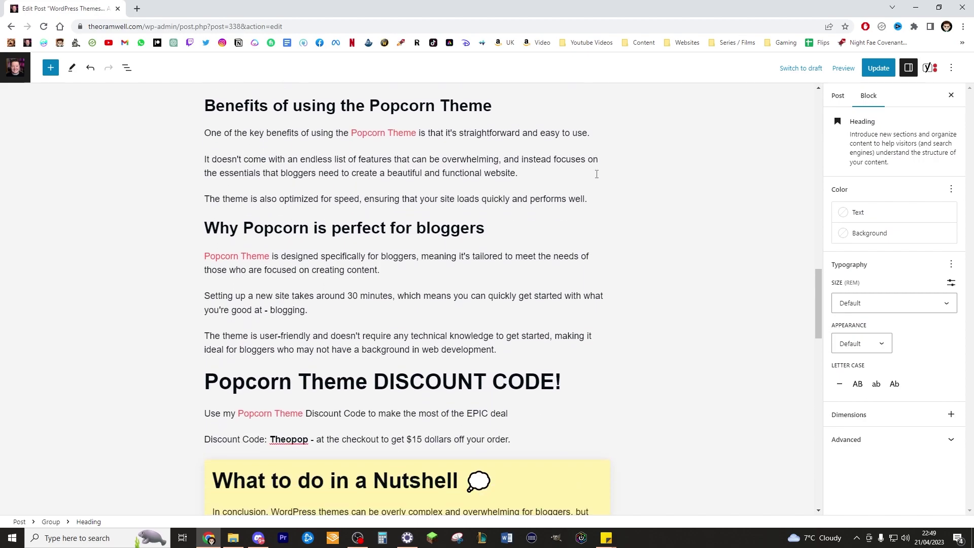
pyautogui.scroll(-2, 597, 173)
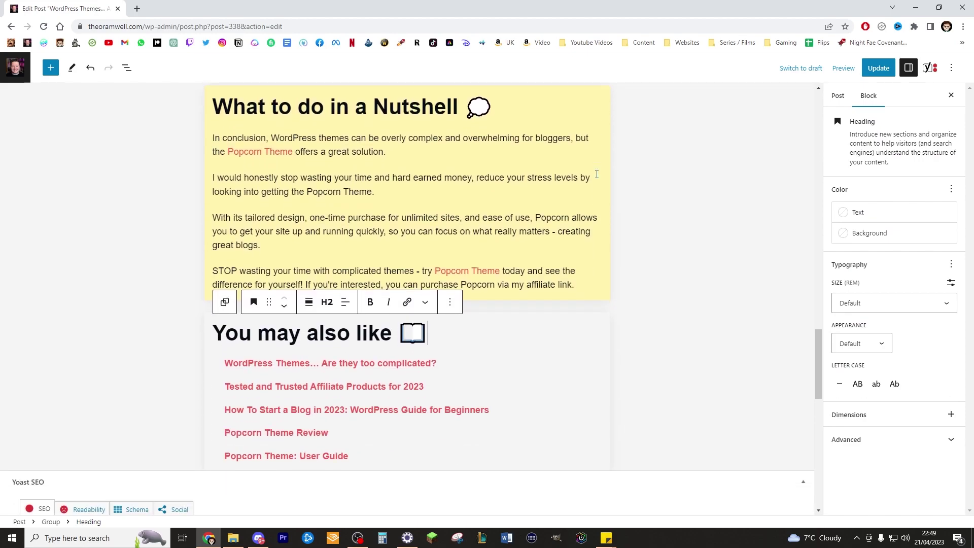
pyautogui.scroll(3, 596, 174)
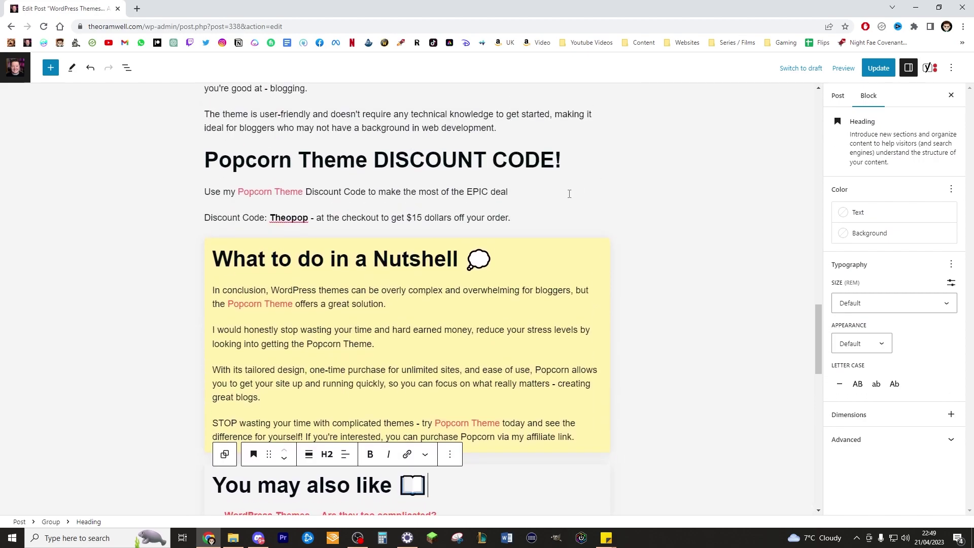
pyautogui.scroll(20, 569, 194)
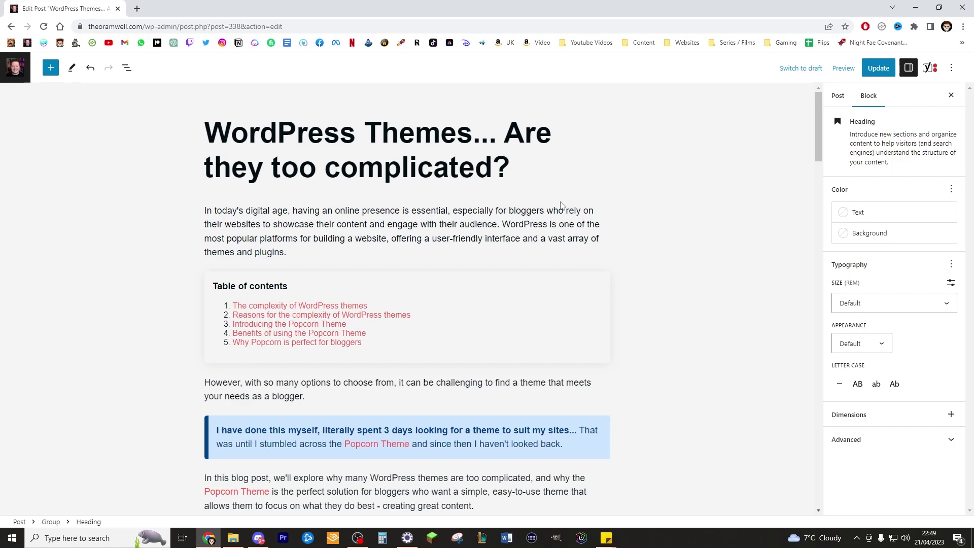
pyautogui.hotkey('ctrl', 's')
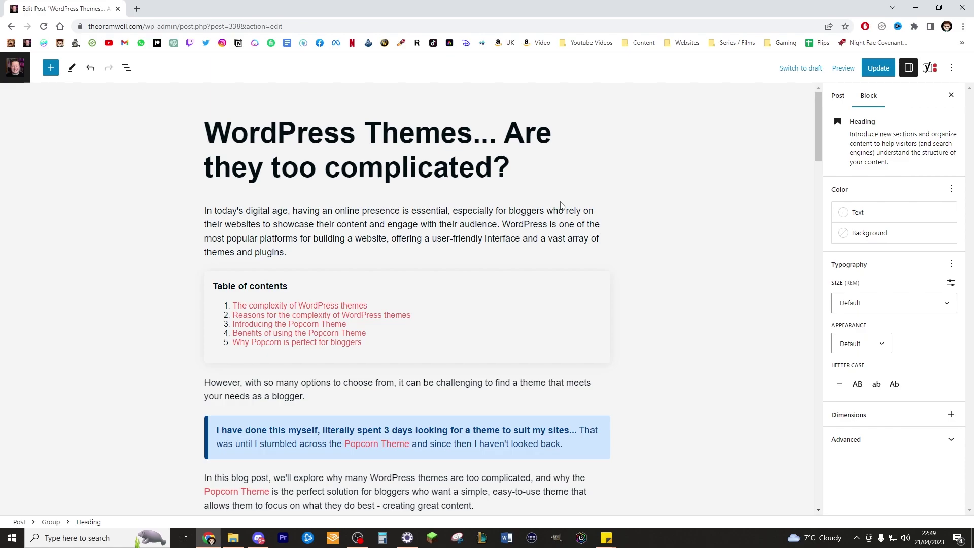